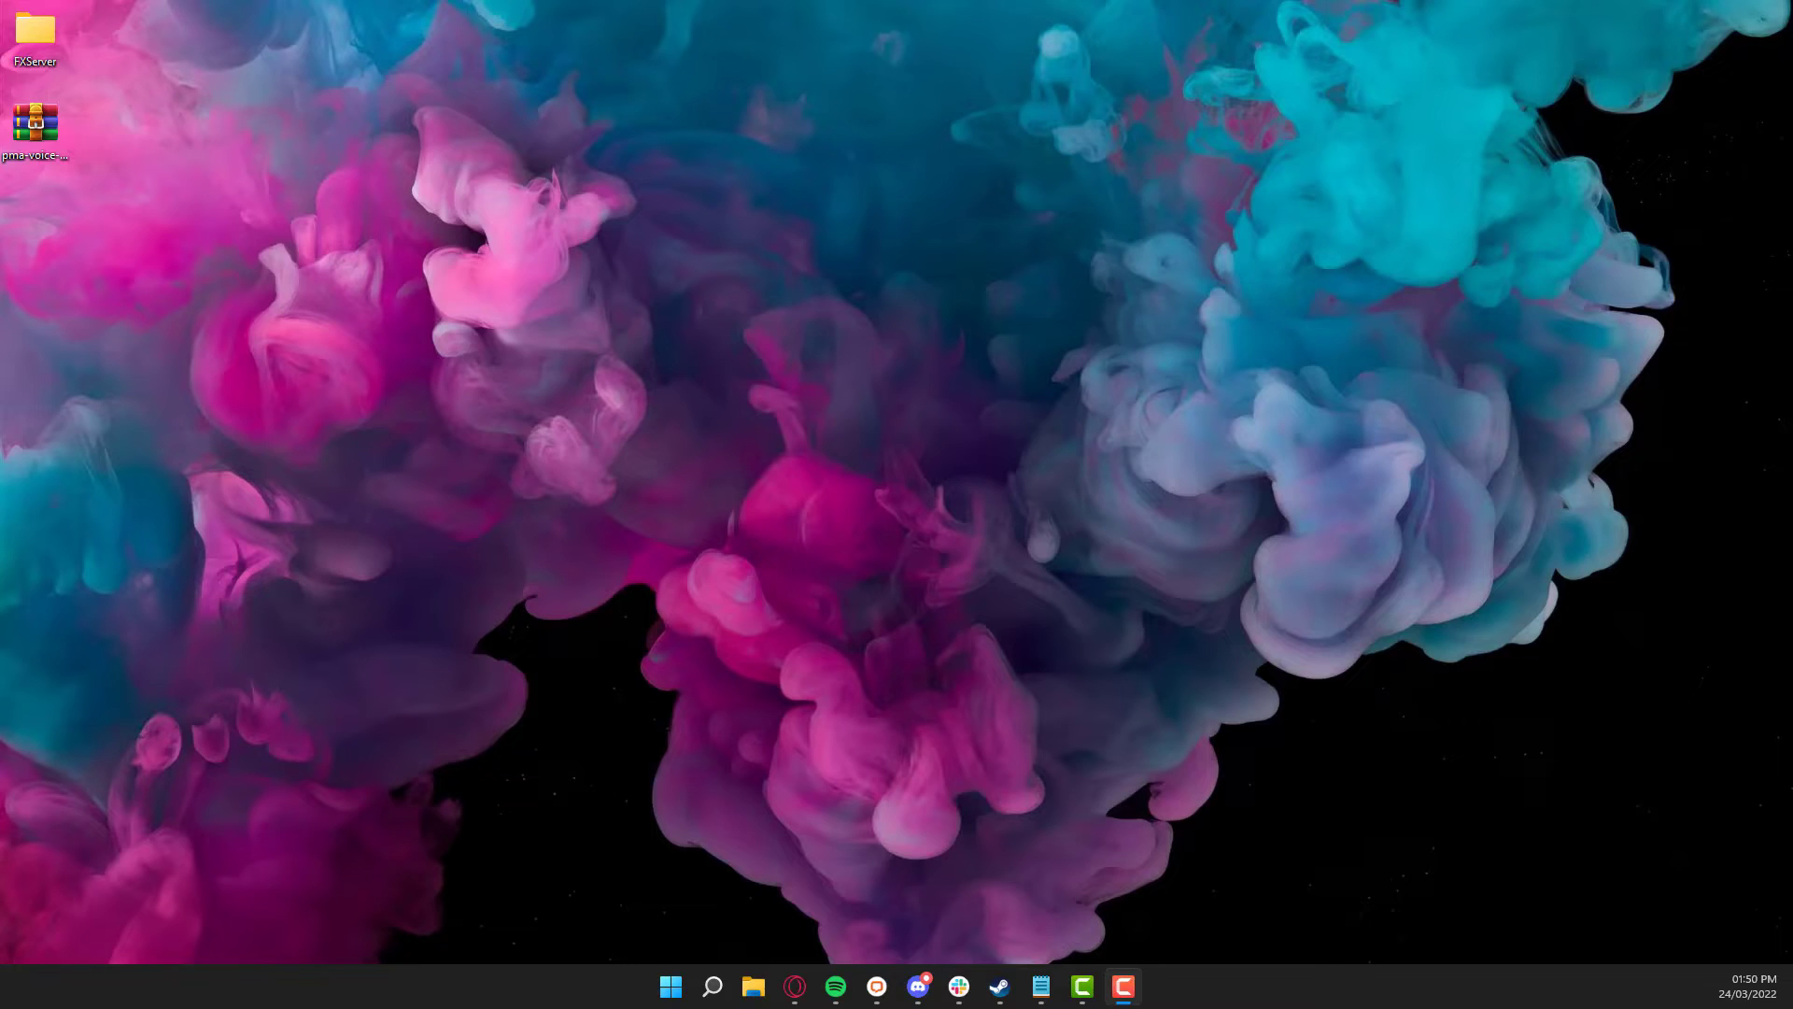
- Switch to the browser and review the pma-voice README on GitHub, covering its ConVar settings, aces and exports
key(alt+Tab)
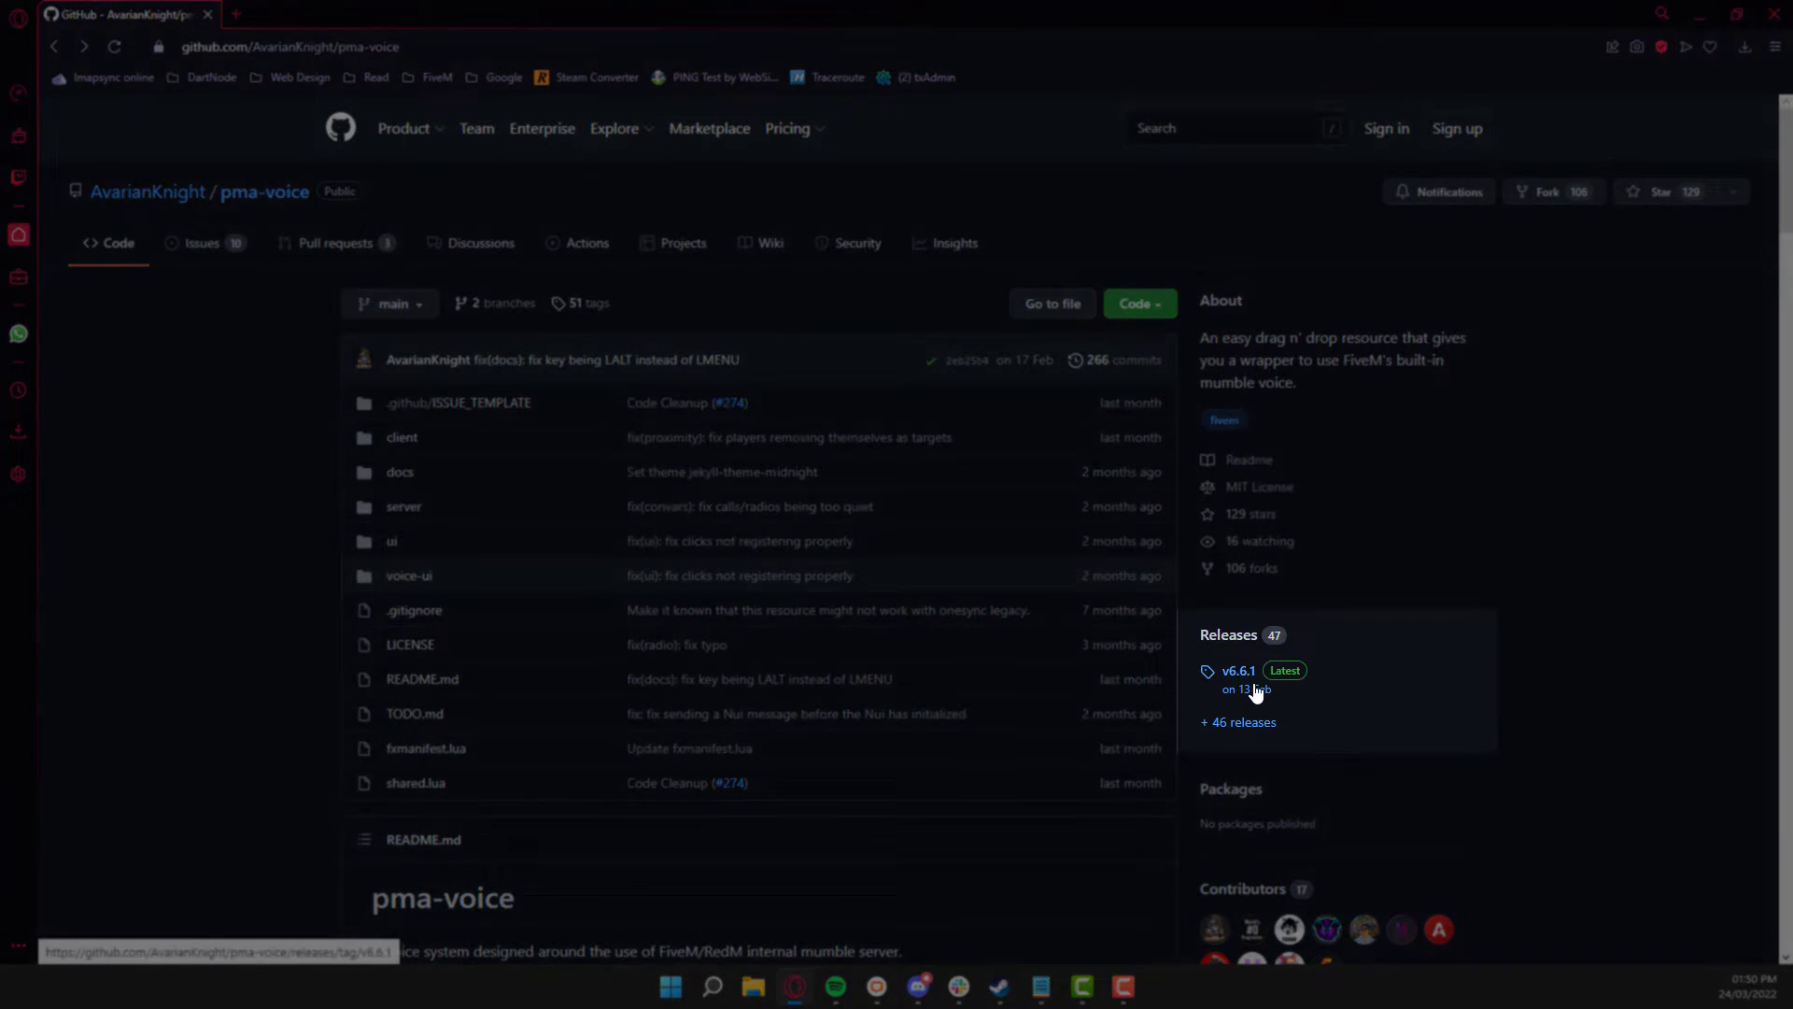
scroll(166, 601, down, 8)
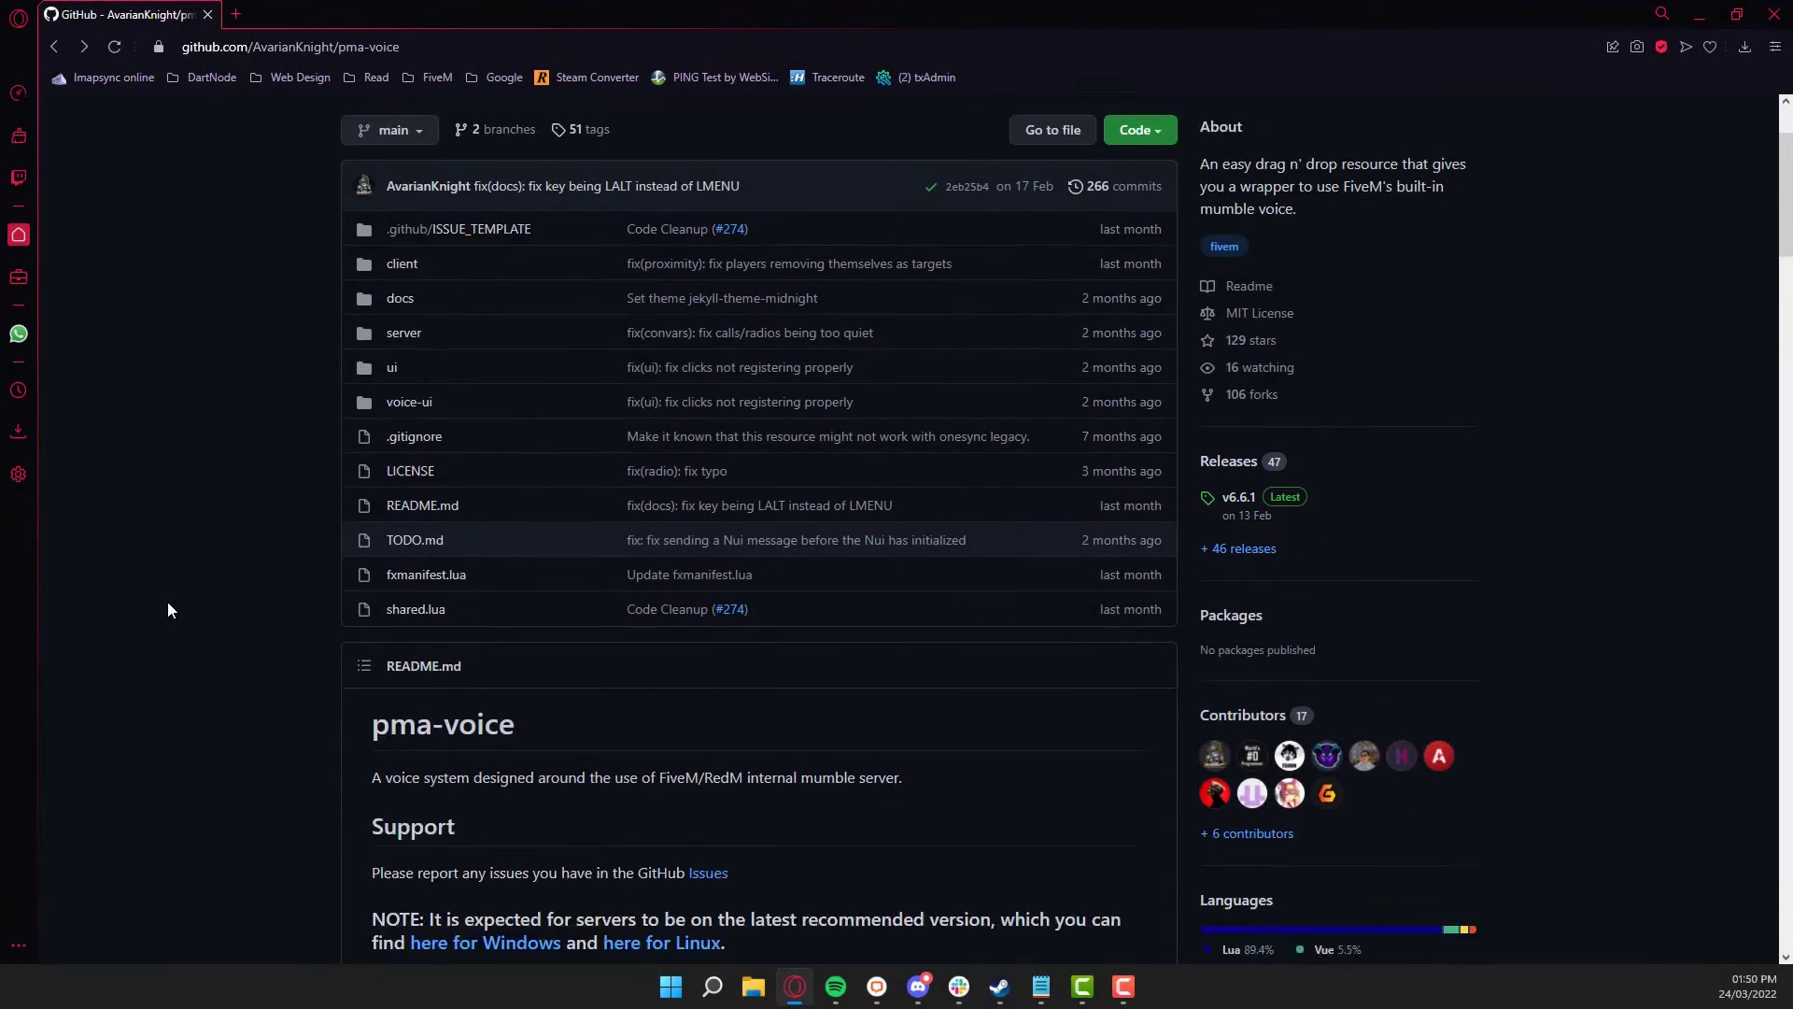
scroll(178, 579, down, 18)
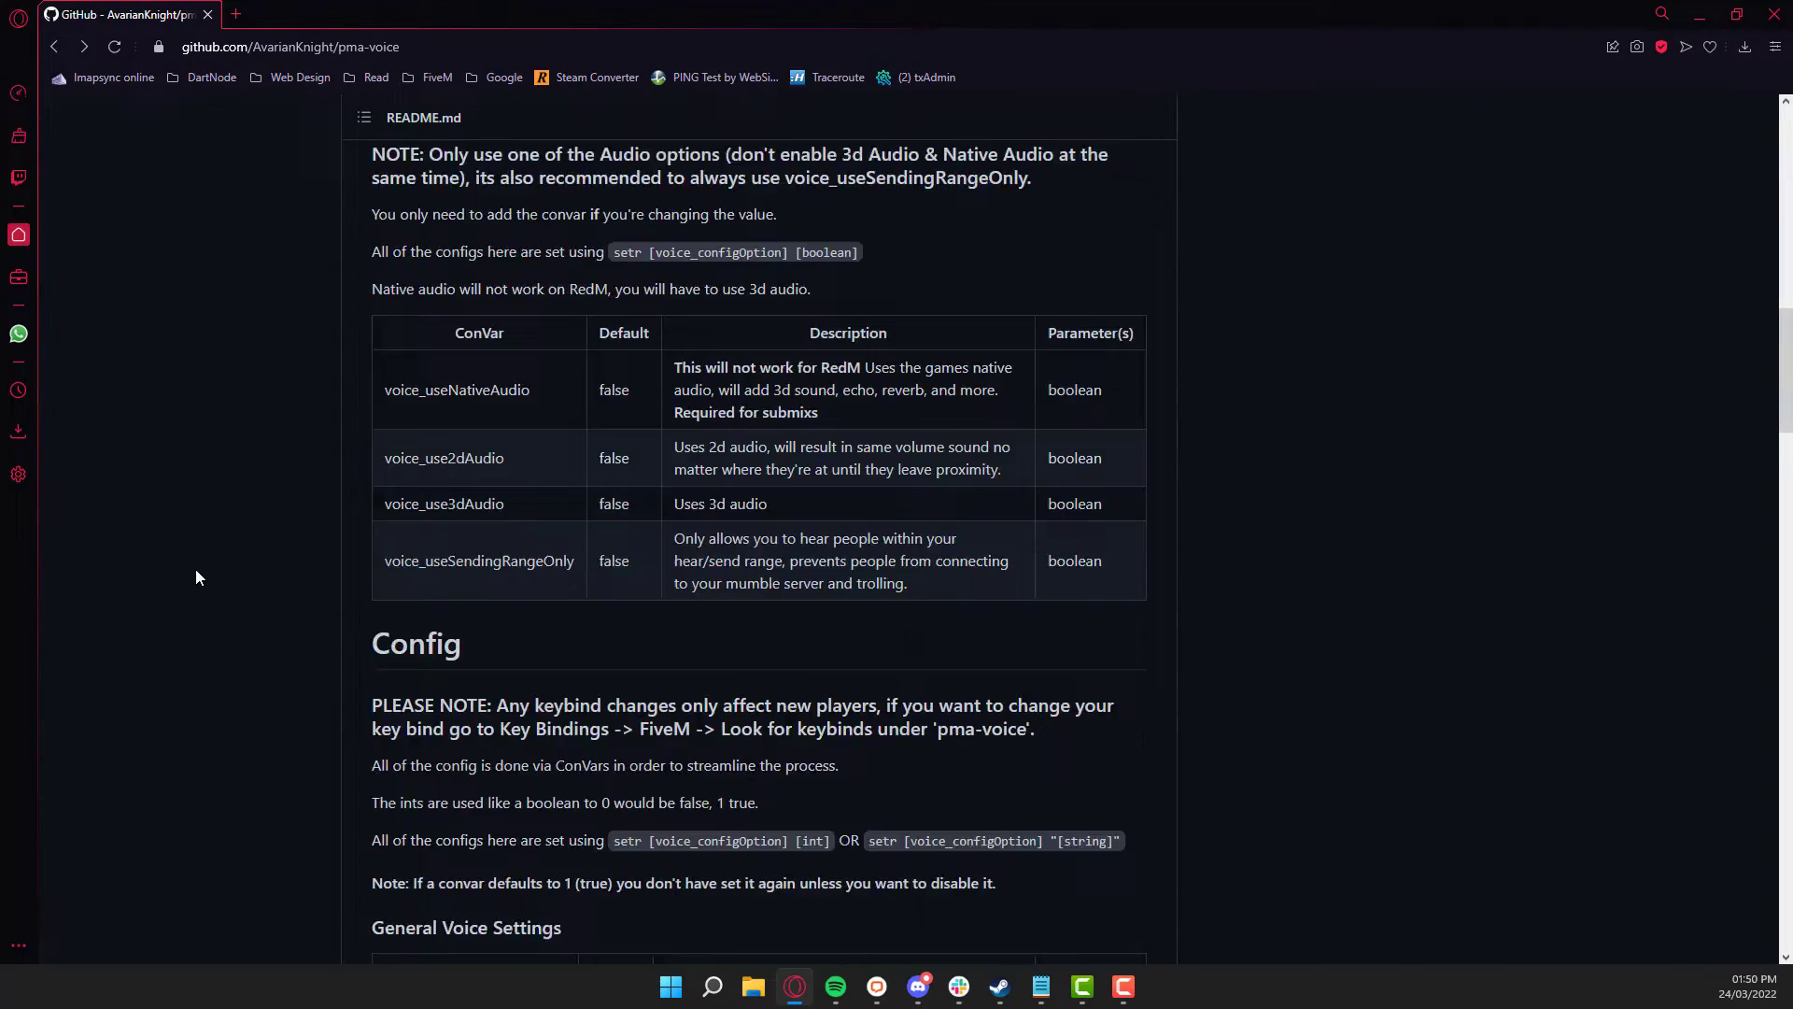
scroll(196, 564, down, 14)
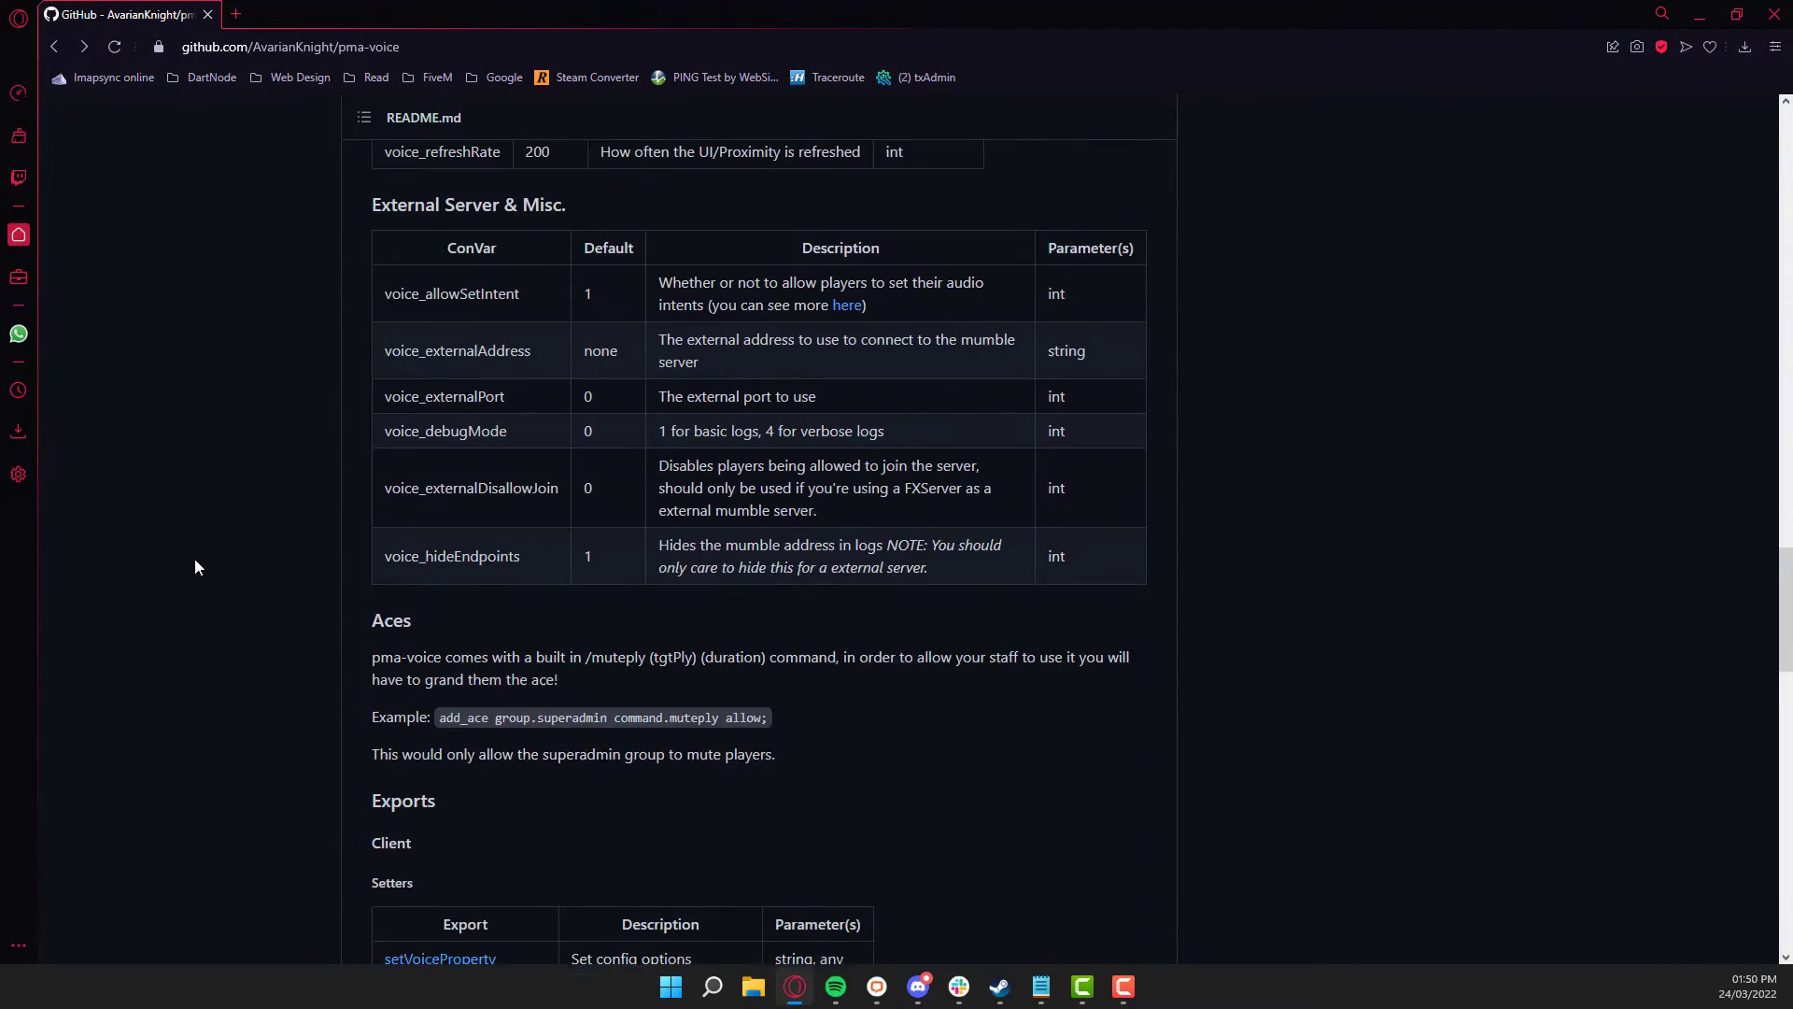
scroll(173, 616, down, 8)
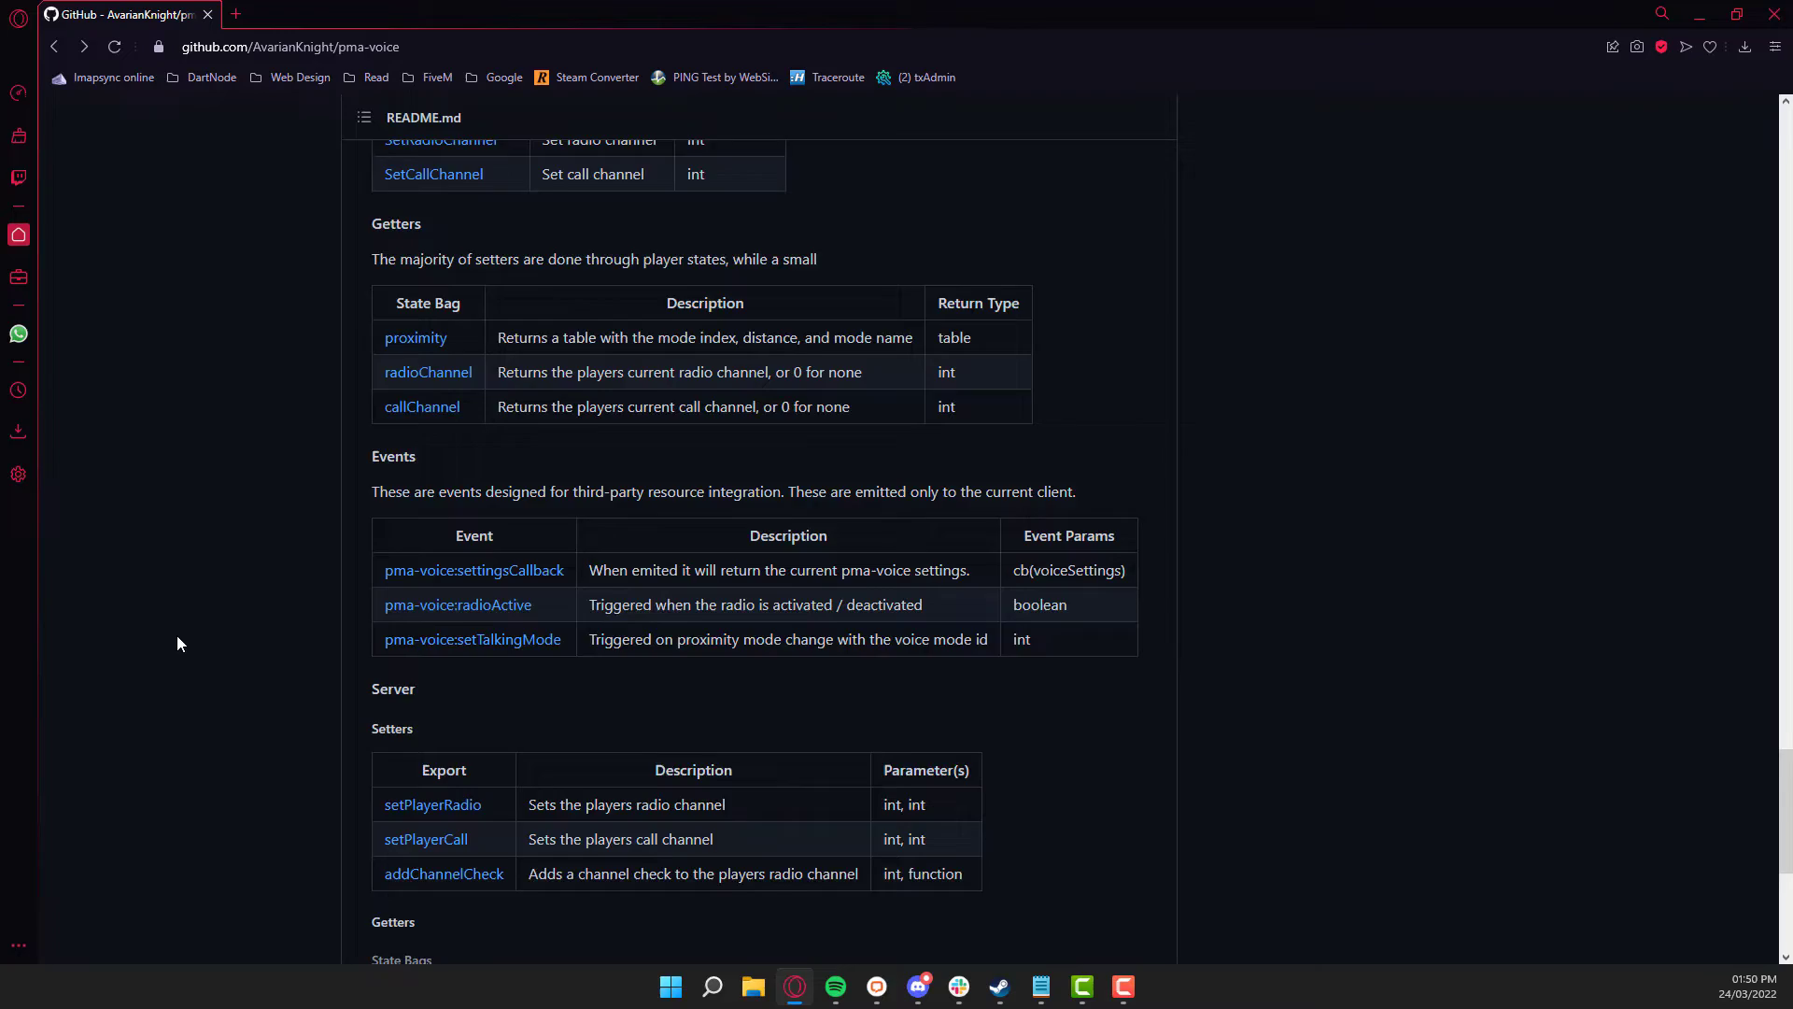
scroll(178, 644, up, 20)
scroll(182, 659, up, 20)
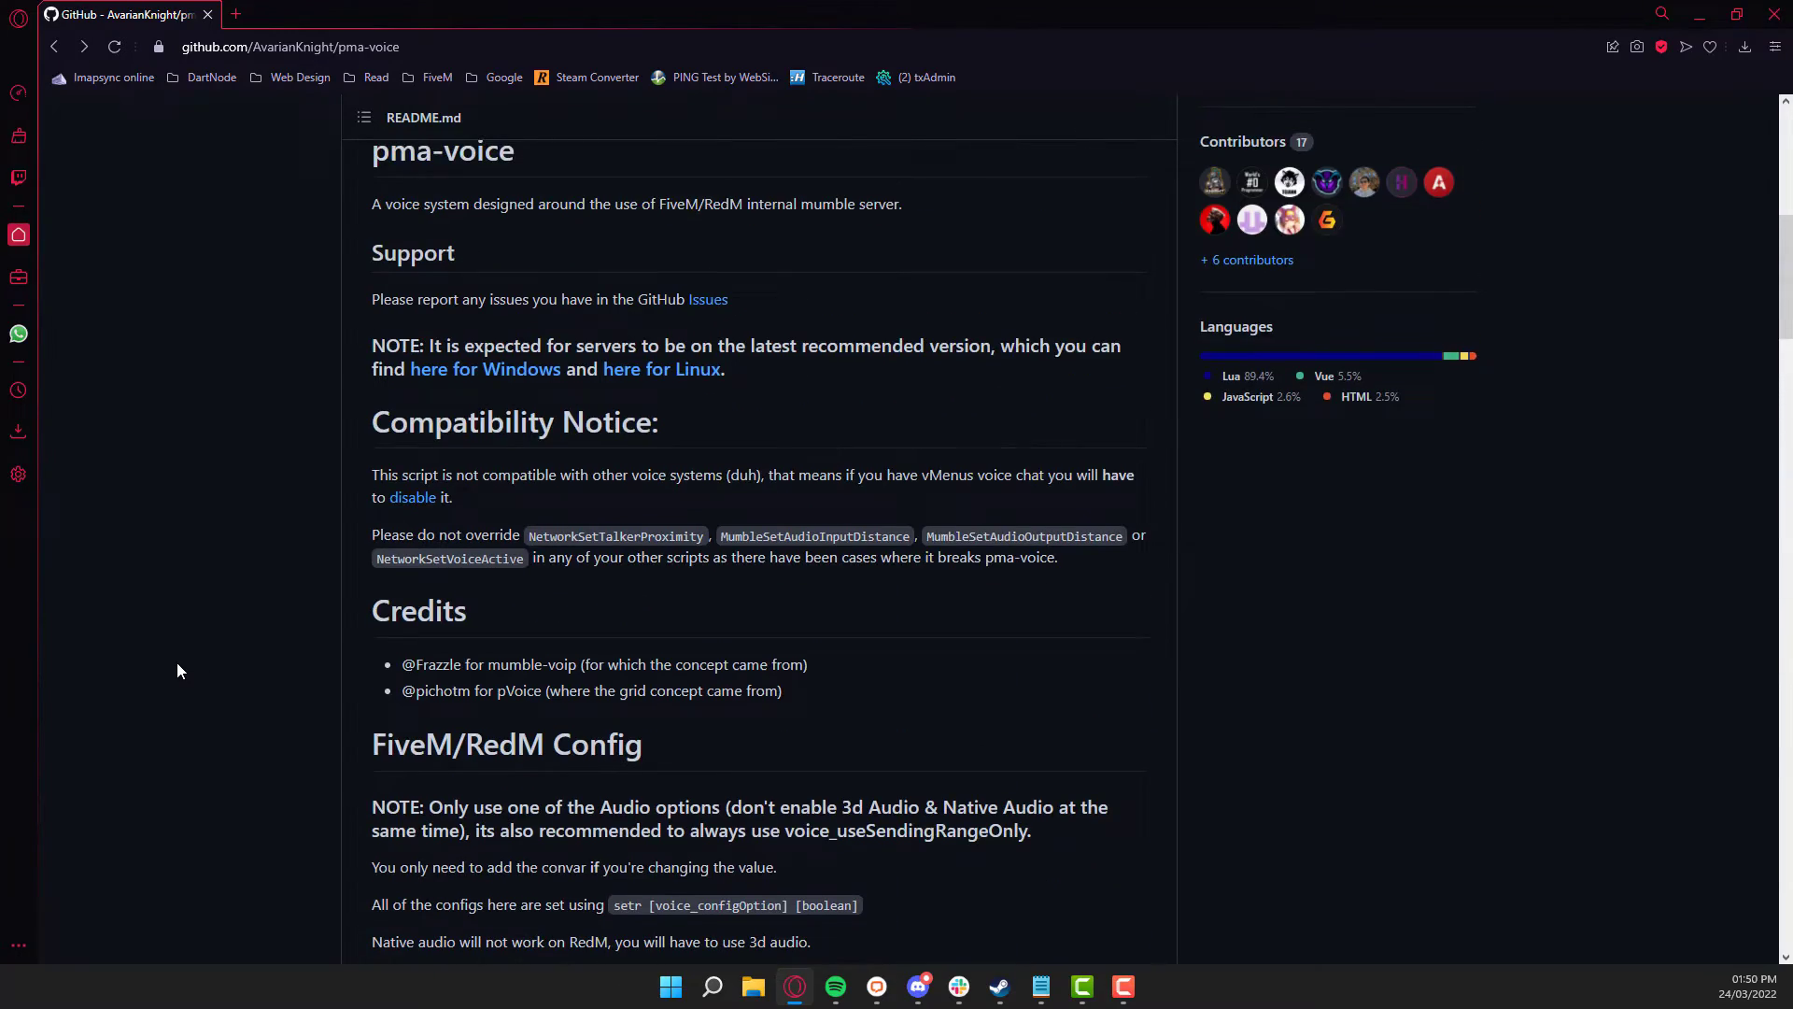
scroll(182, 668, down, 20)
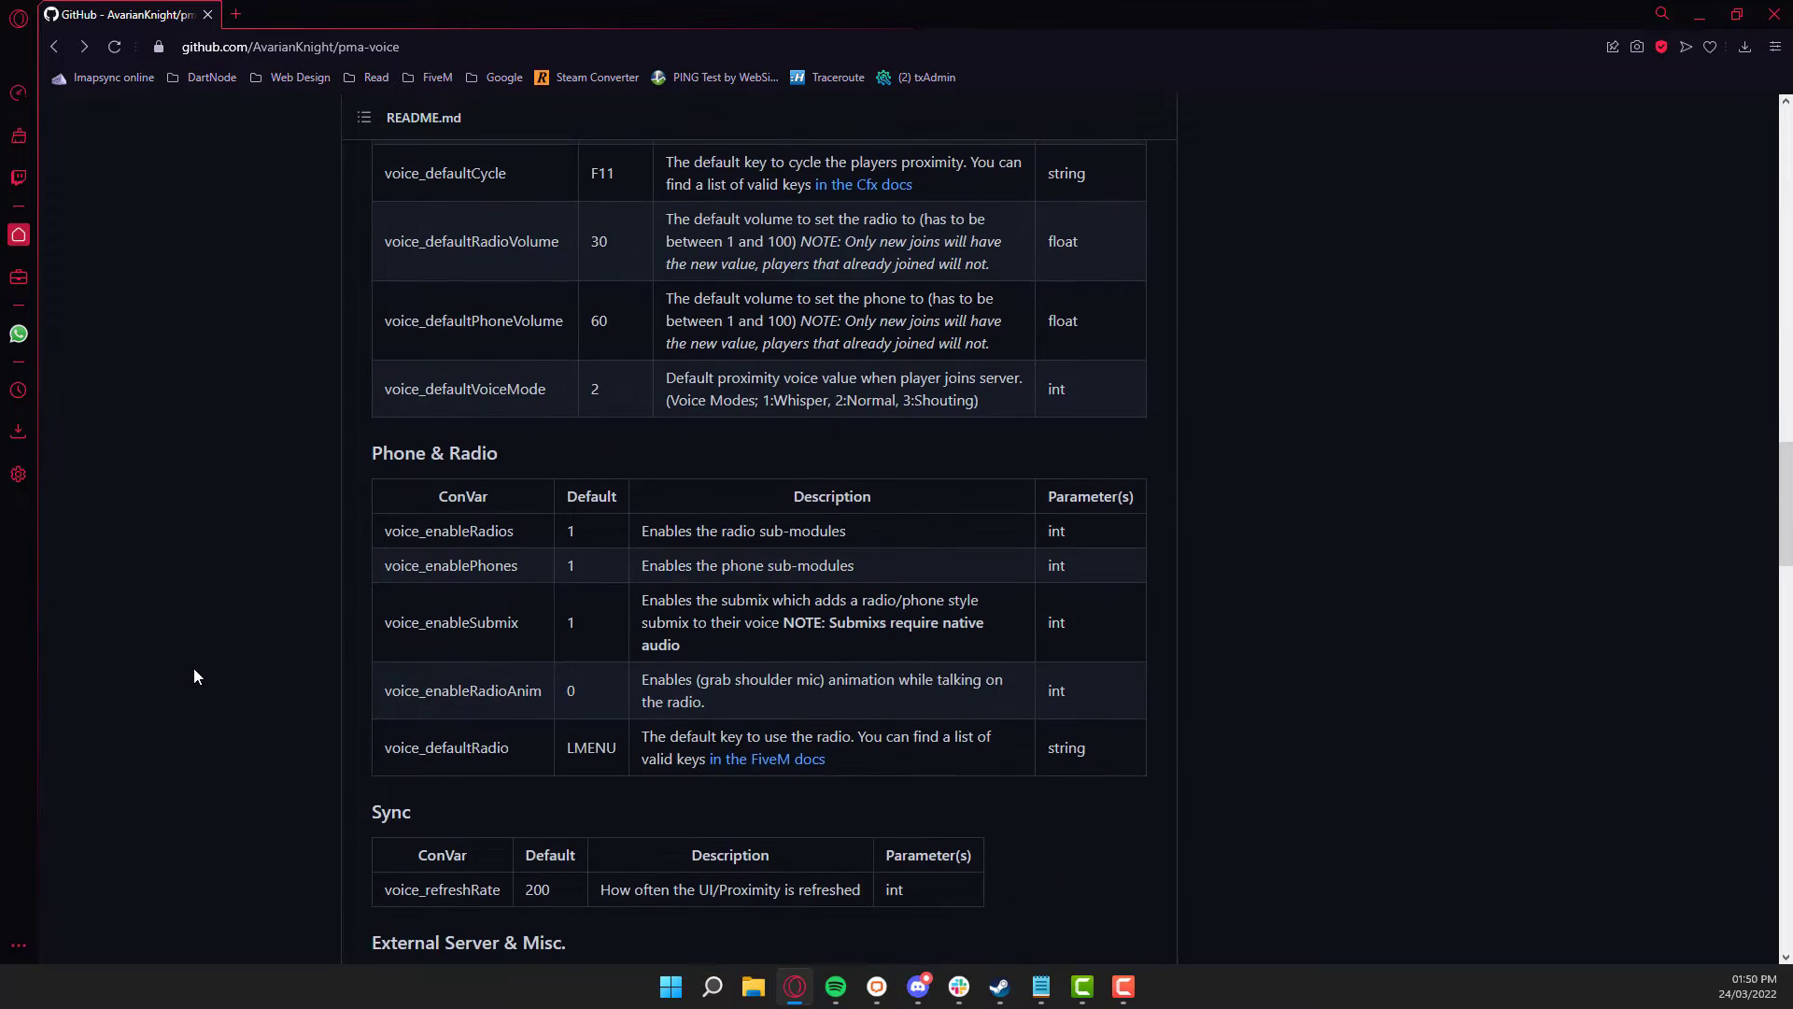
scroll(194, 670, down, 15)
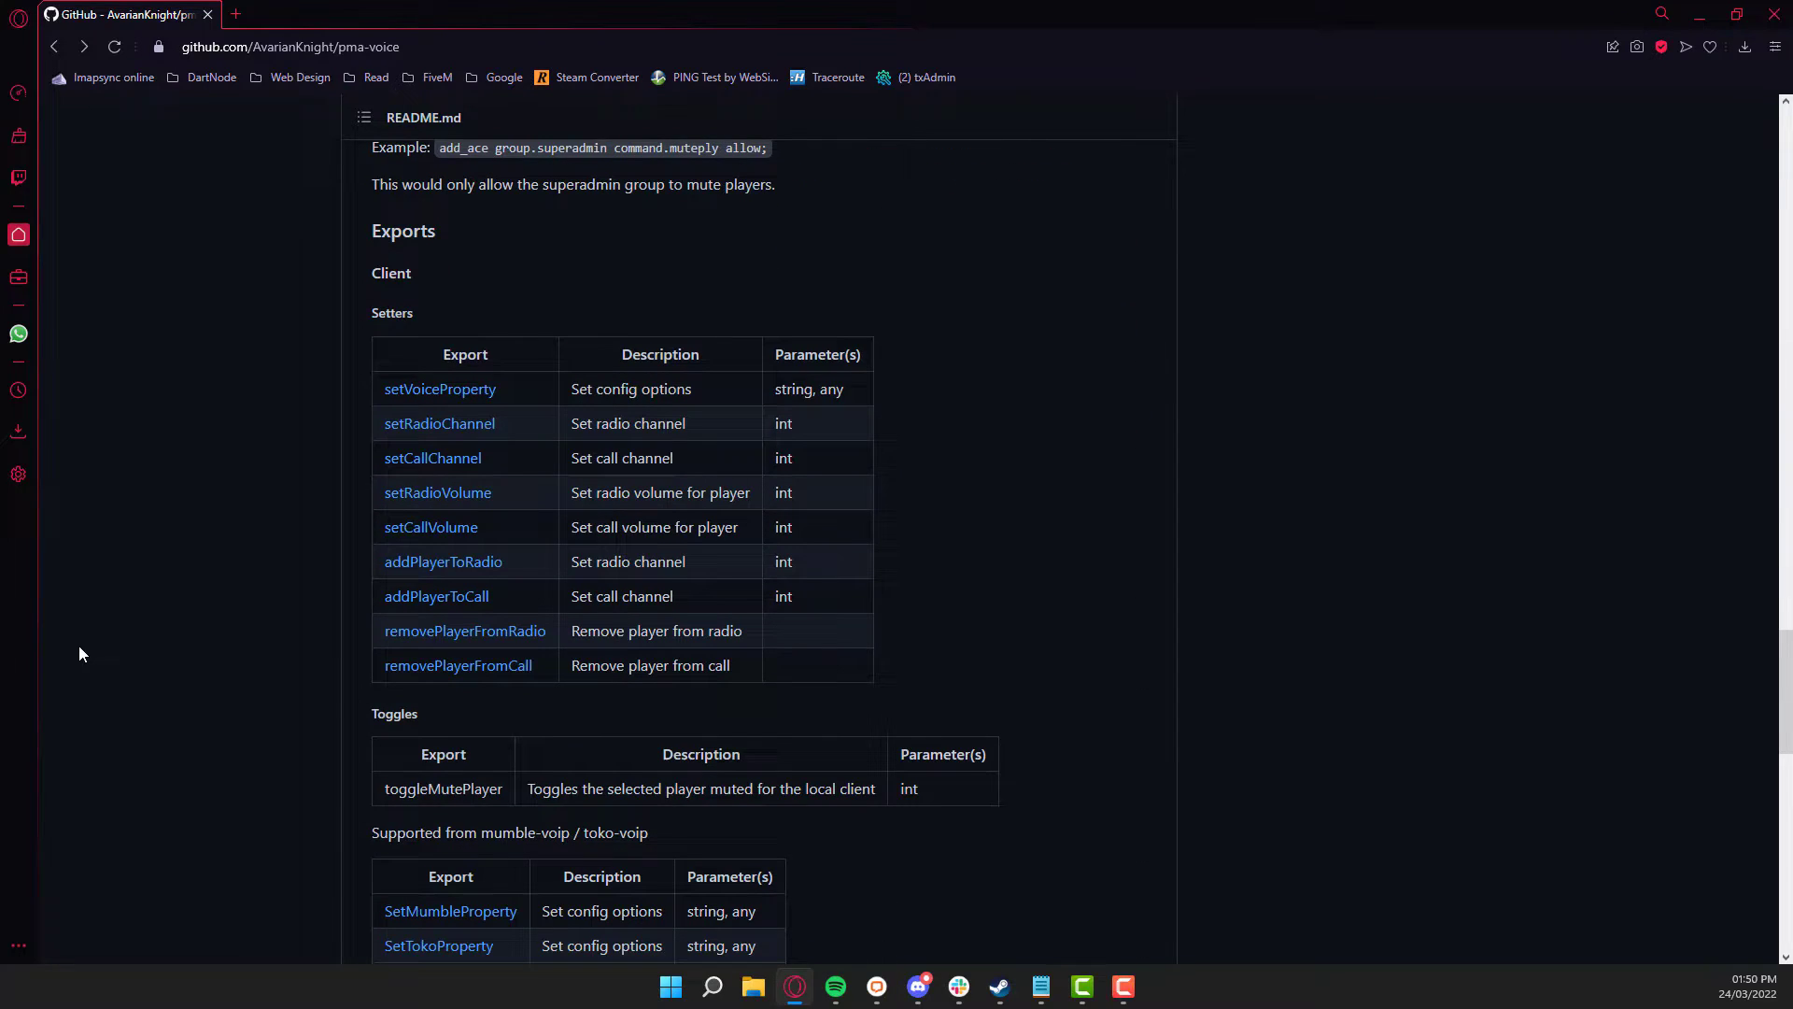
scroll(345, 450, up, 3)
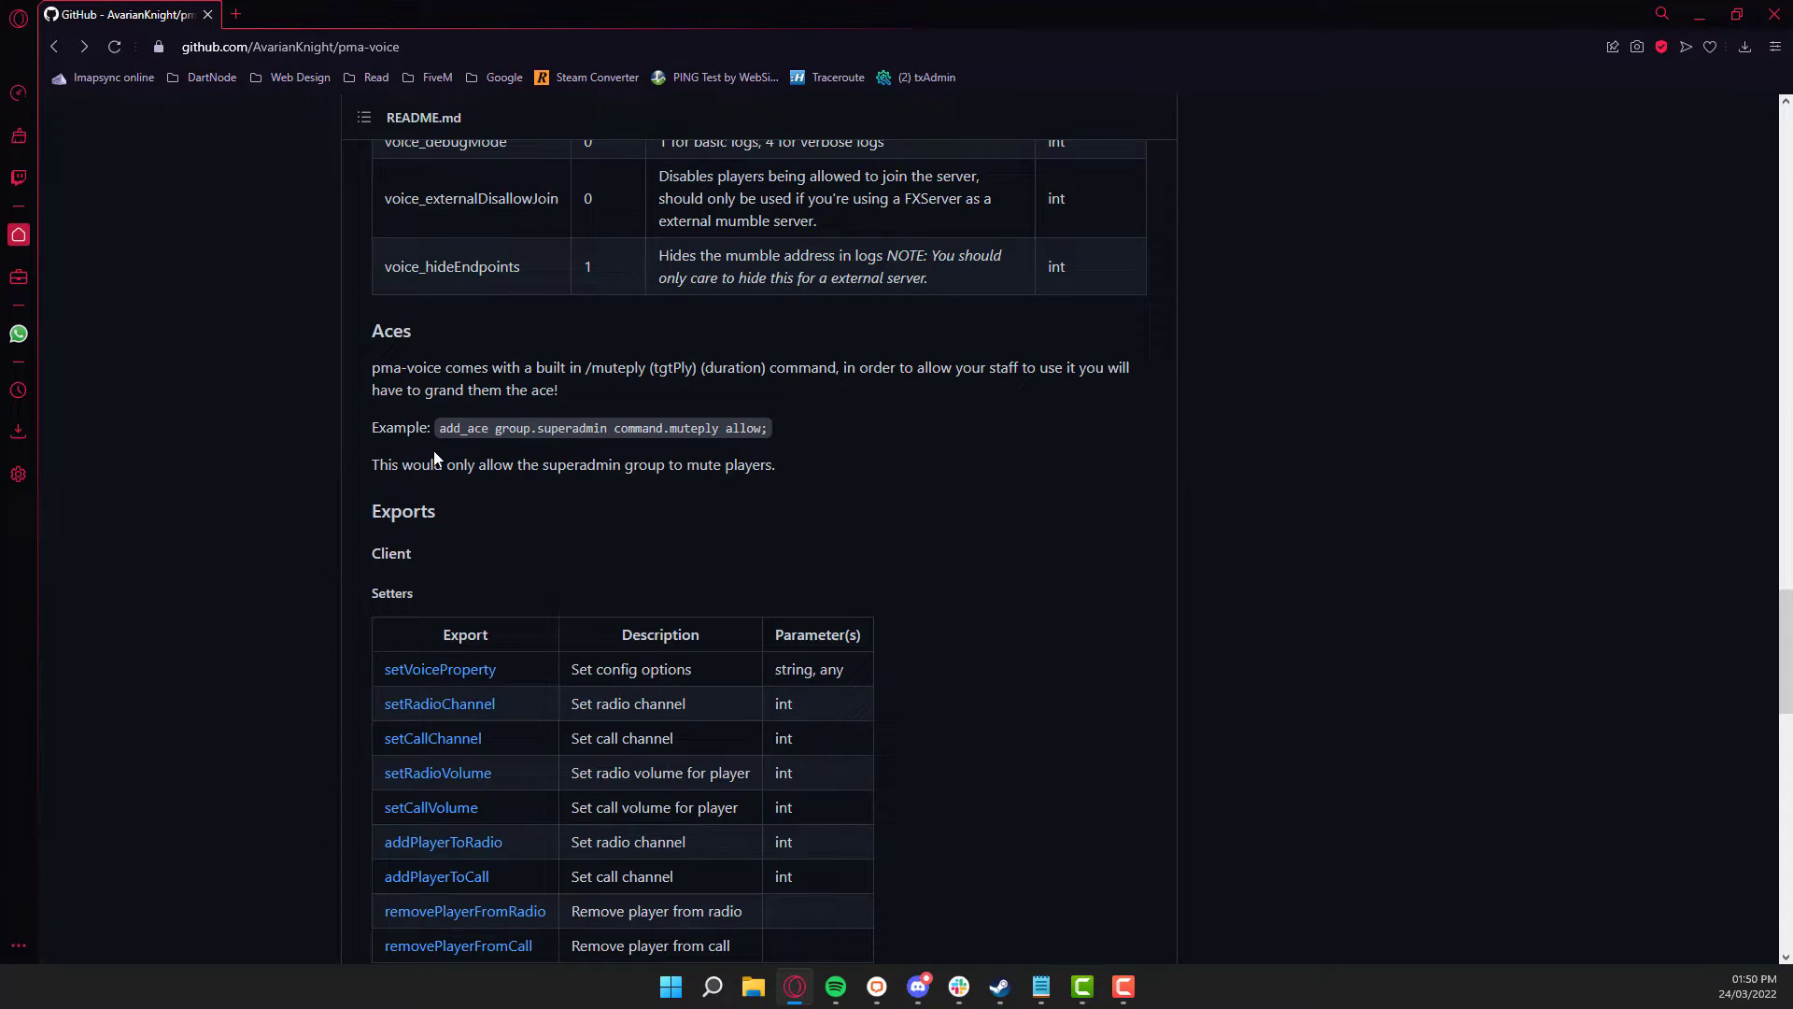
scroll(442, 541, down, 4)
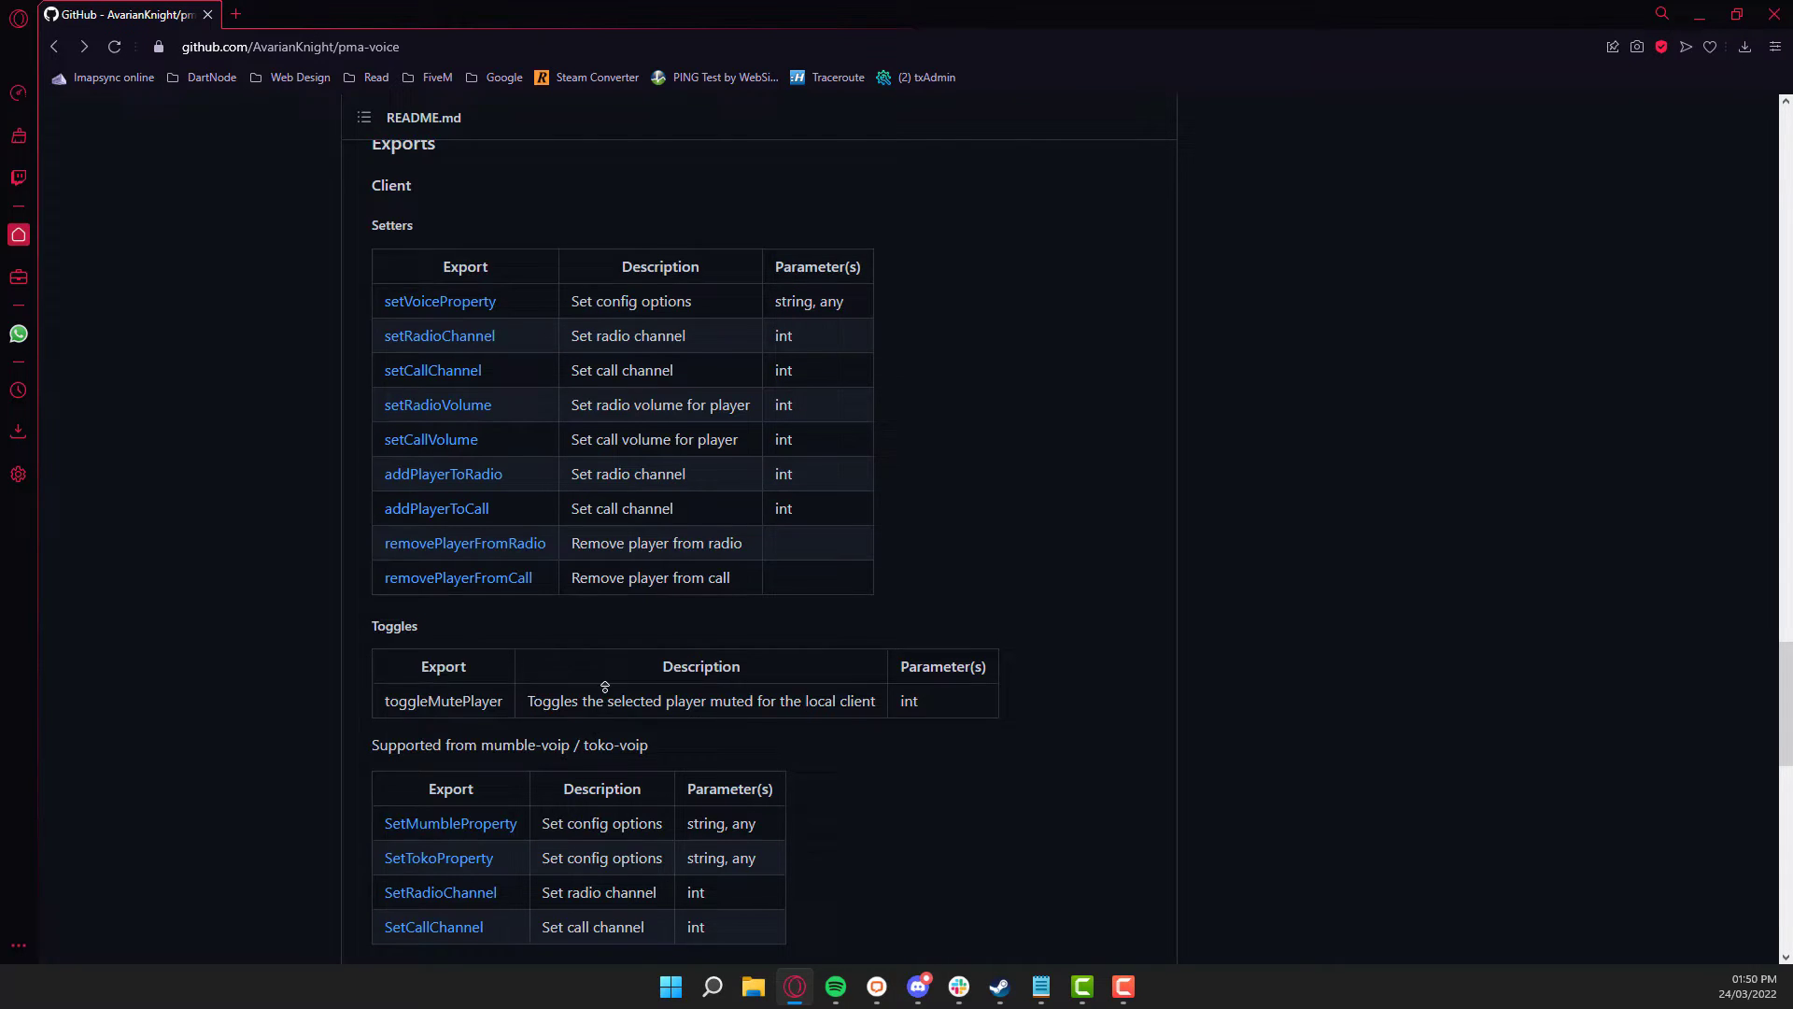
scroll(588, 756, down, 15)
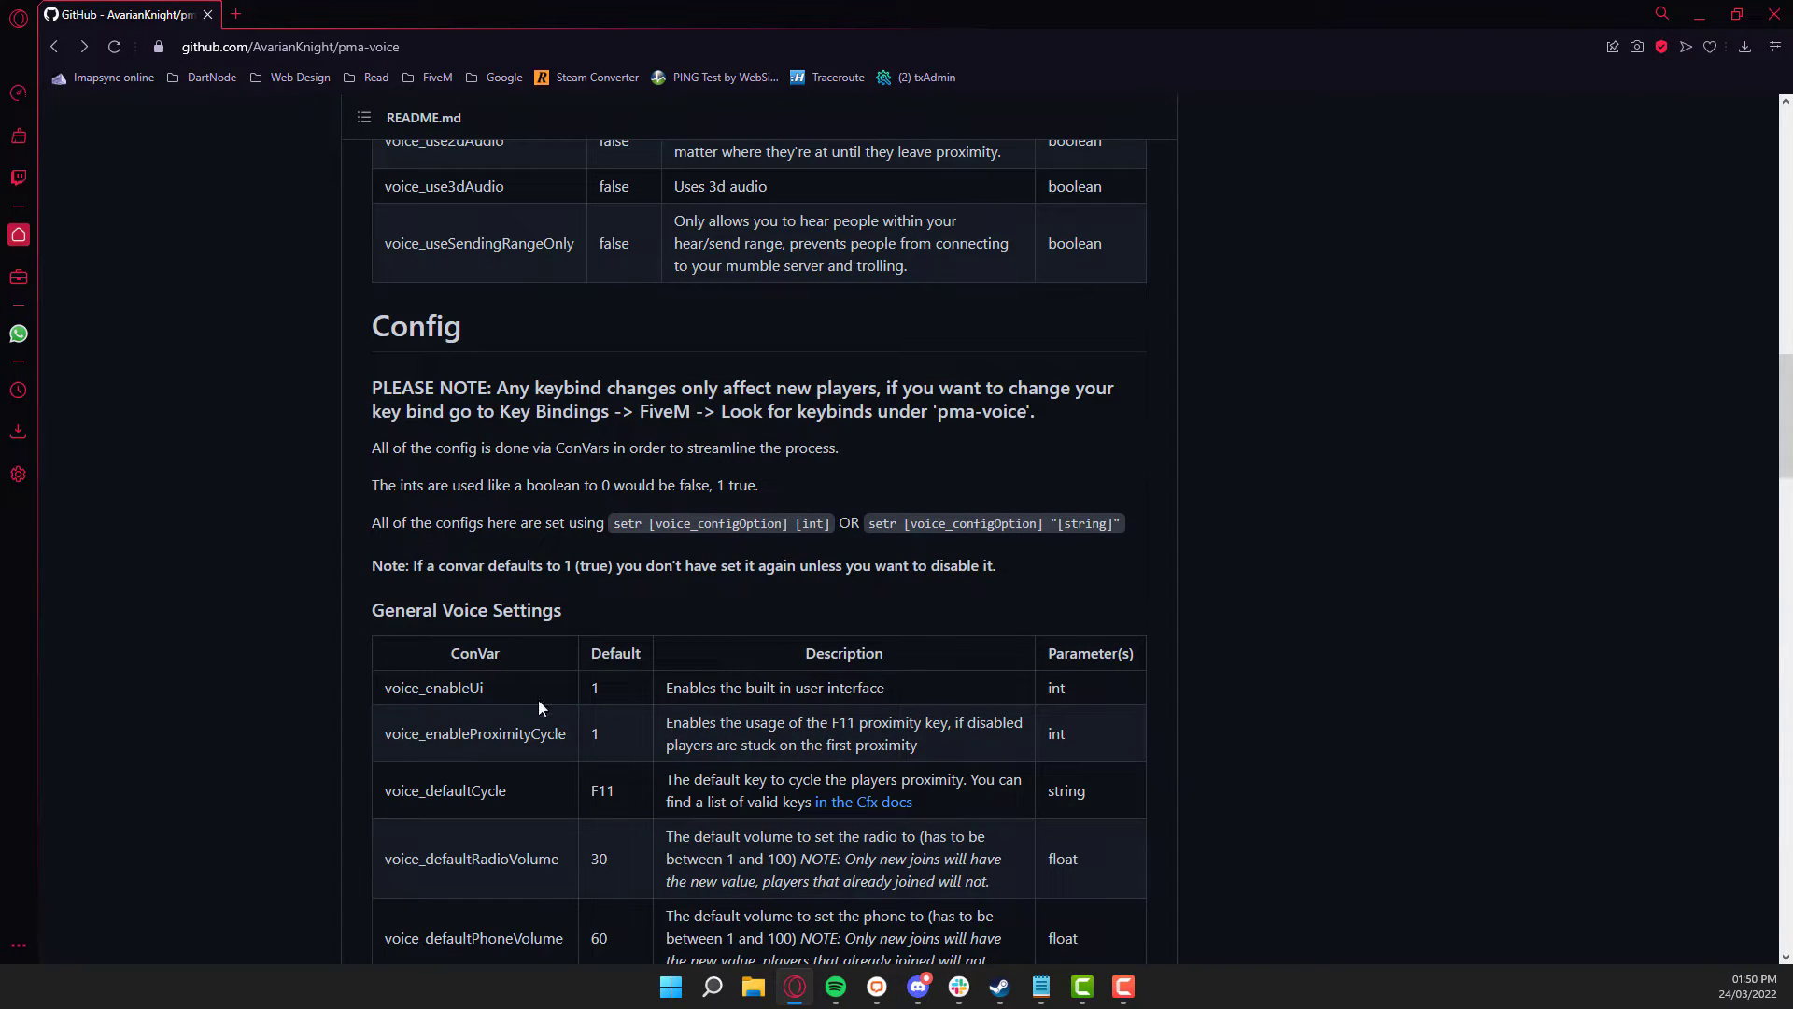
scroll(586, 695, up, 6)
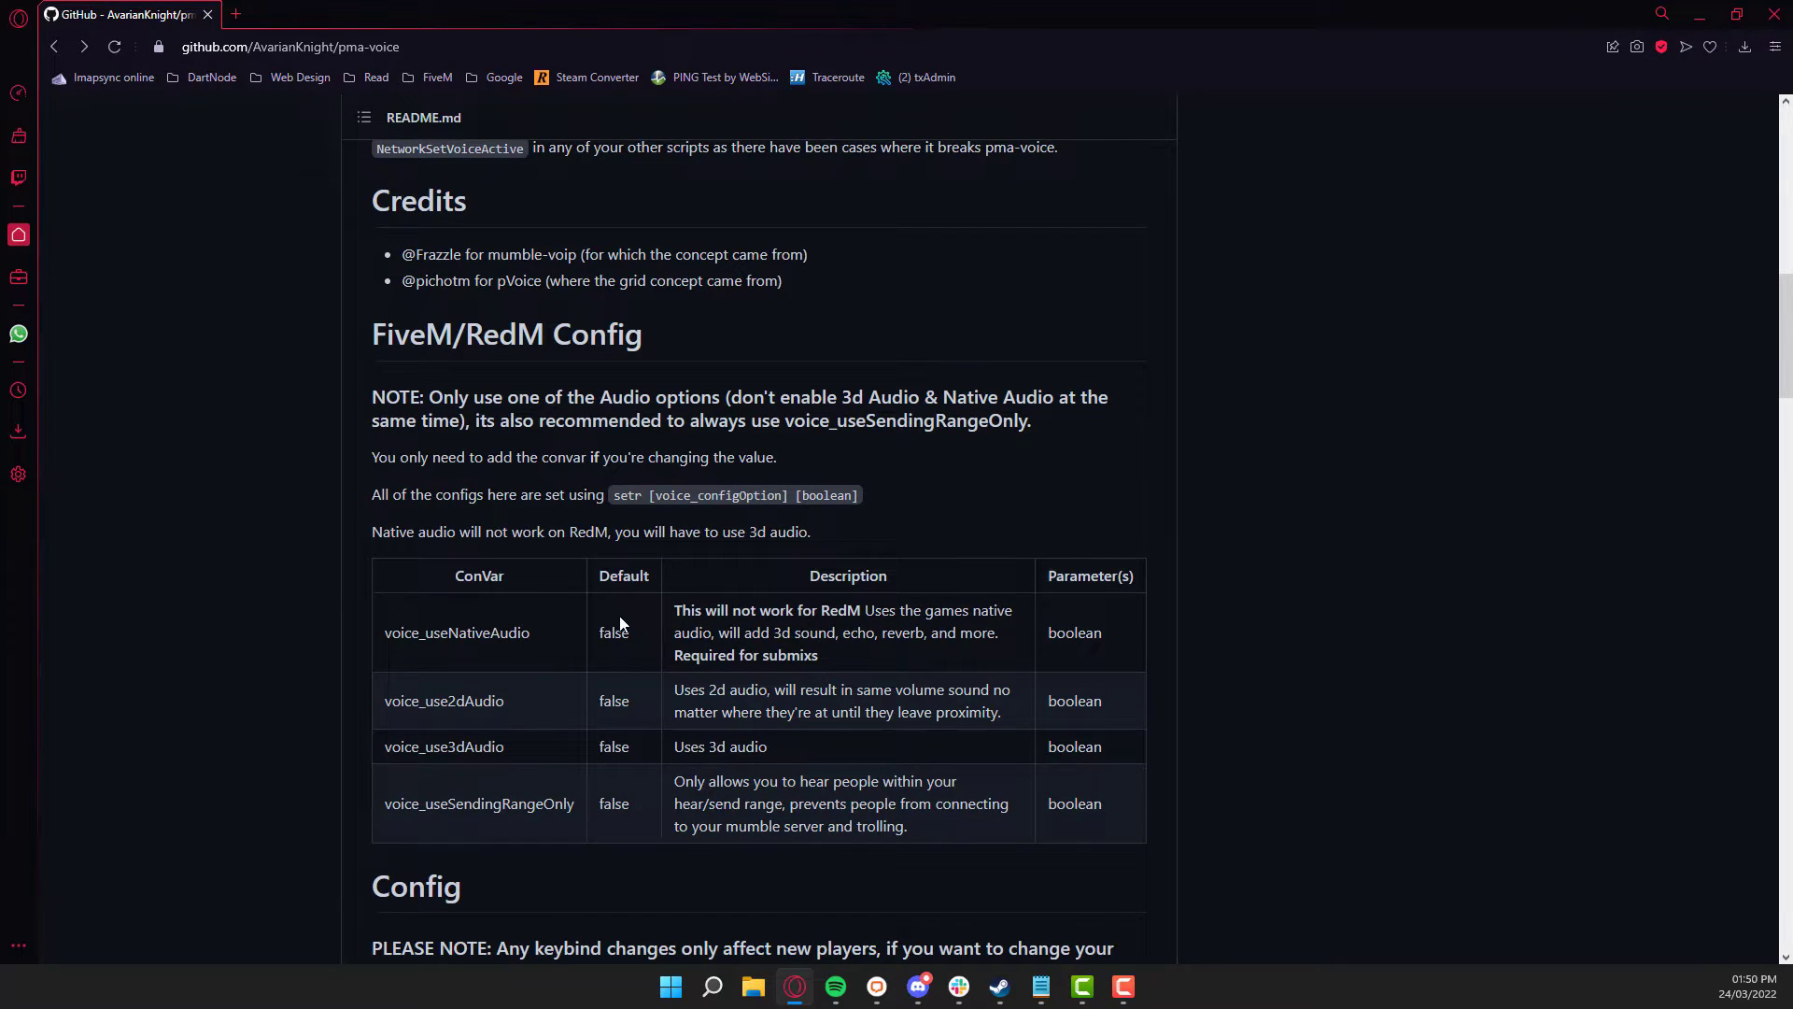
click(1699, 13)
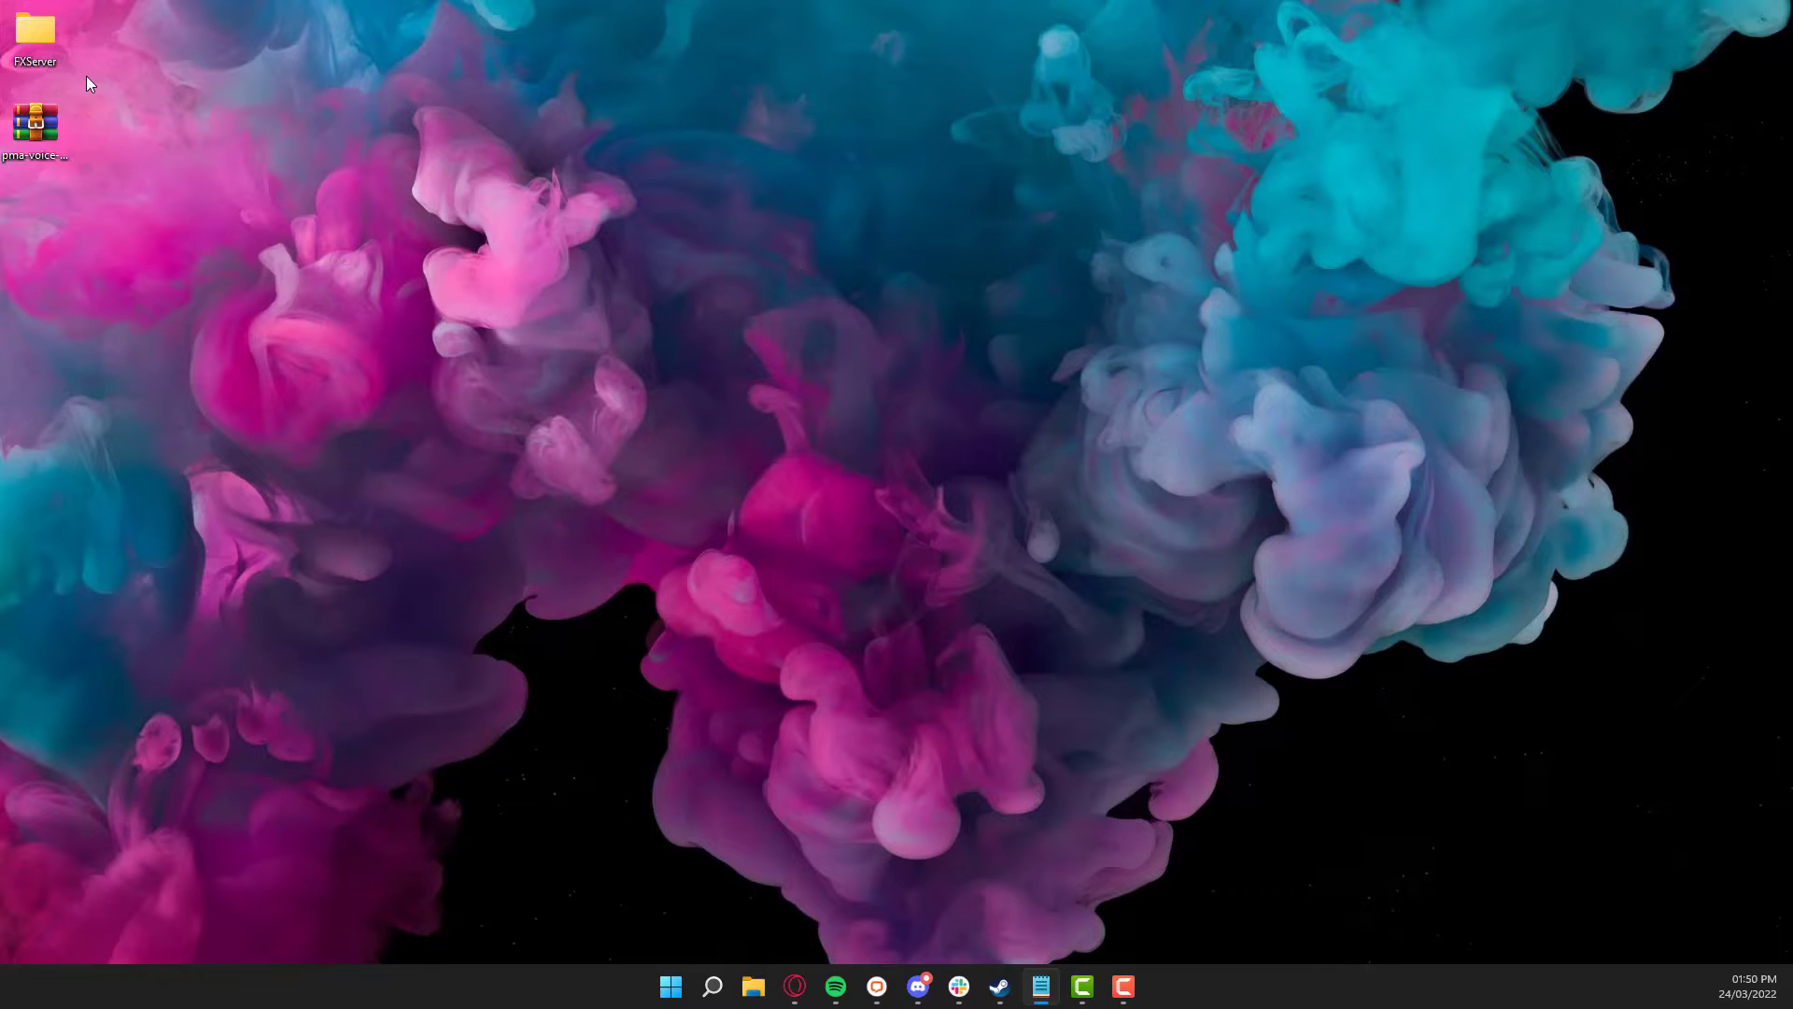
- Open the pma-voice-6.6.1 zip from the desktop, dismiss the licence reminder and display the contents of its pma-voice-6.6.1 folder
double_click(35, 124)
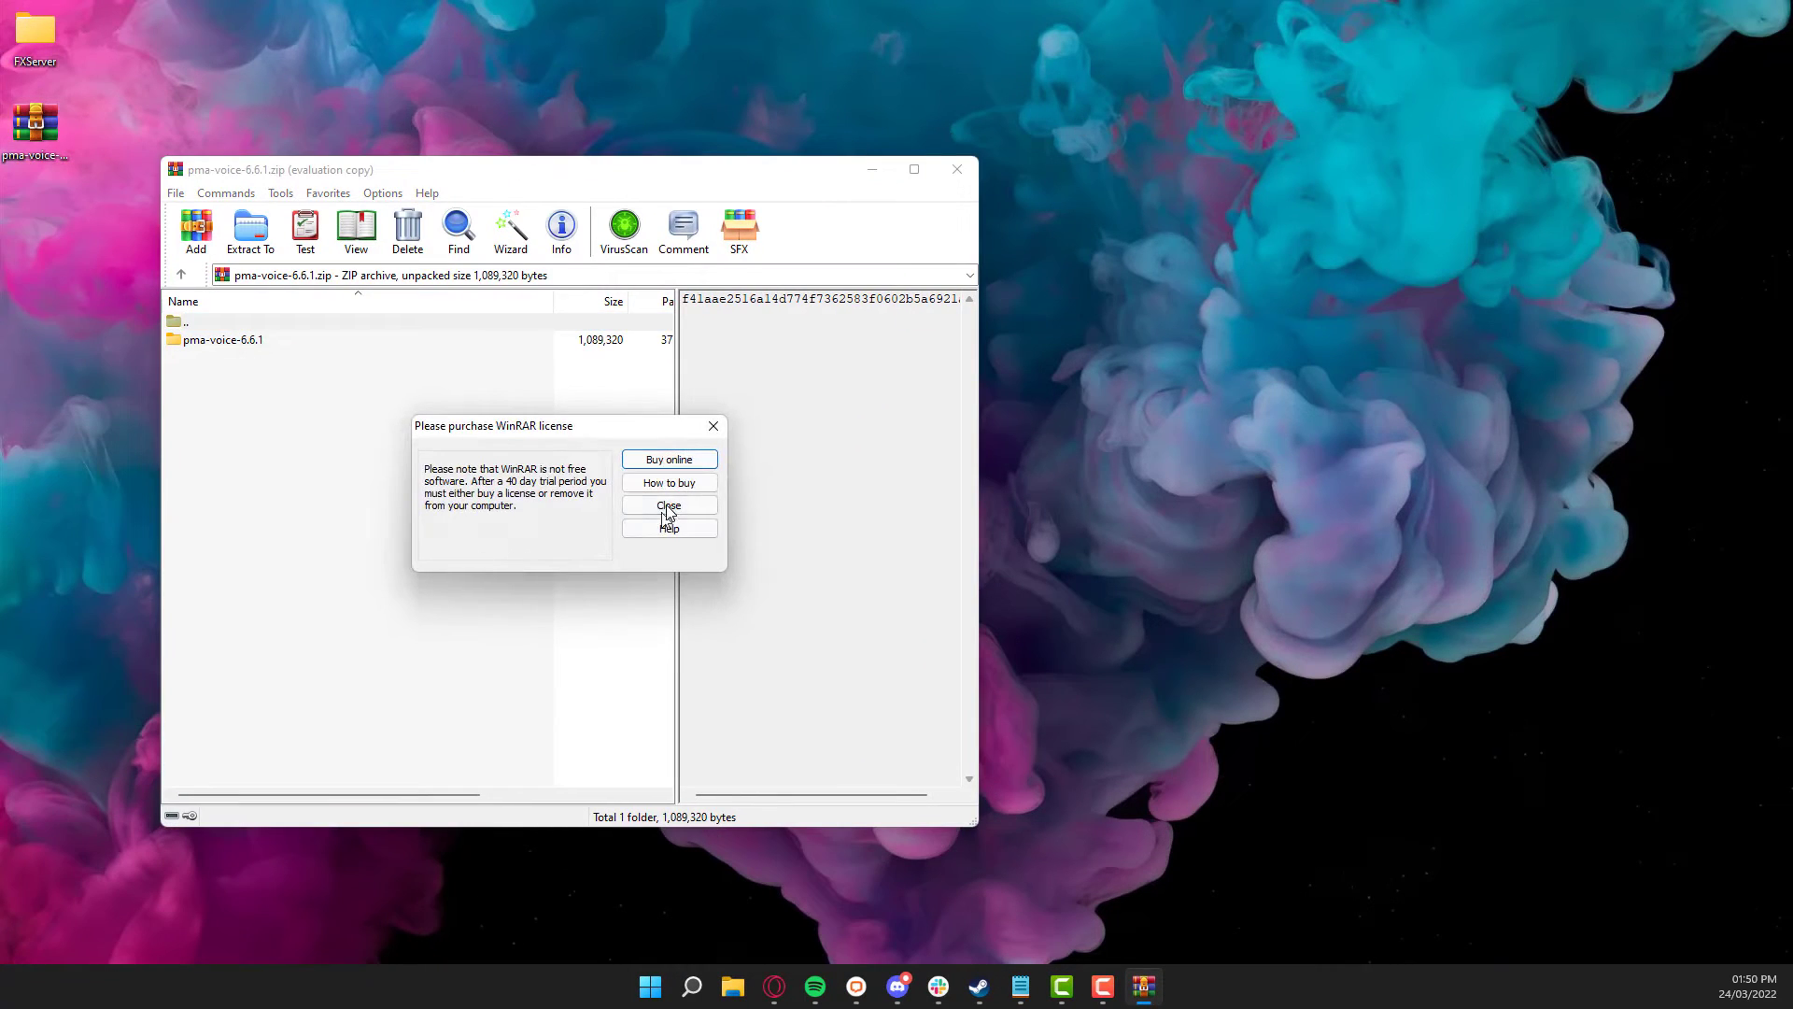
click(668, 532)
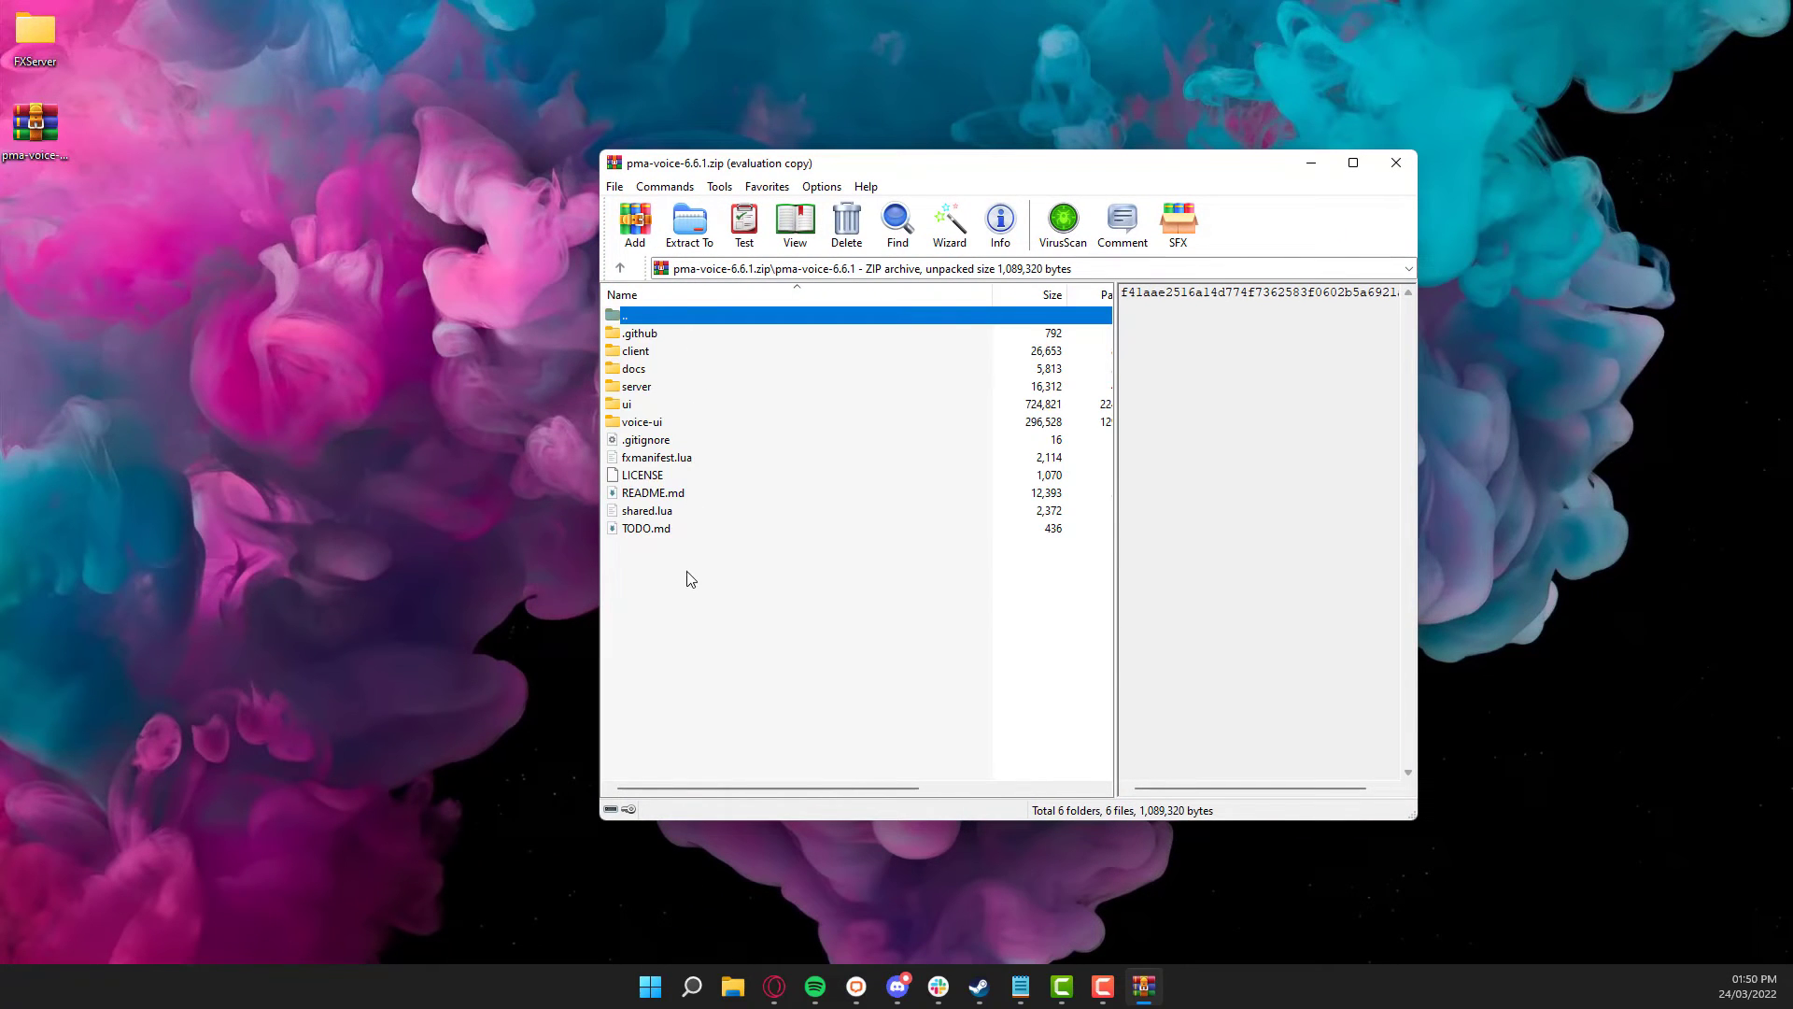
drag(678, 577, 702, 344)
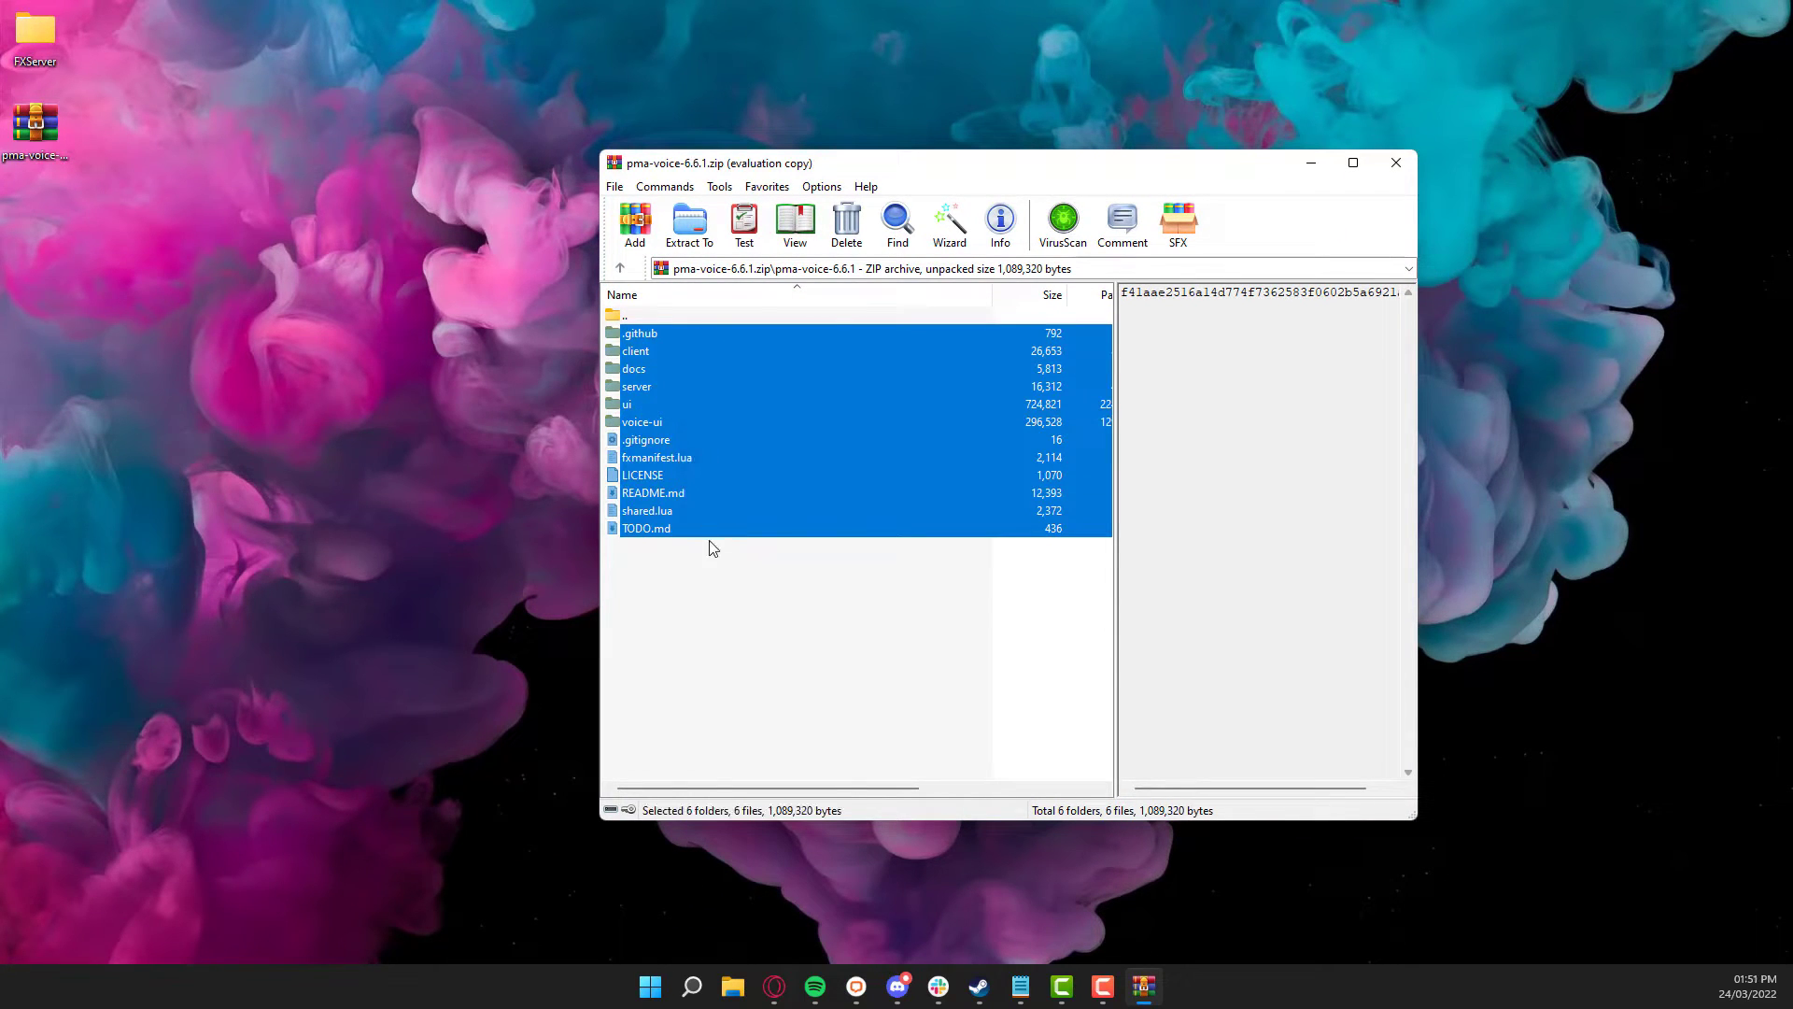
drag(852, 166, 1196, 147)
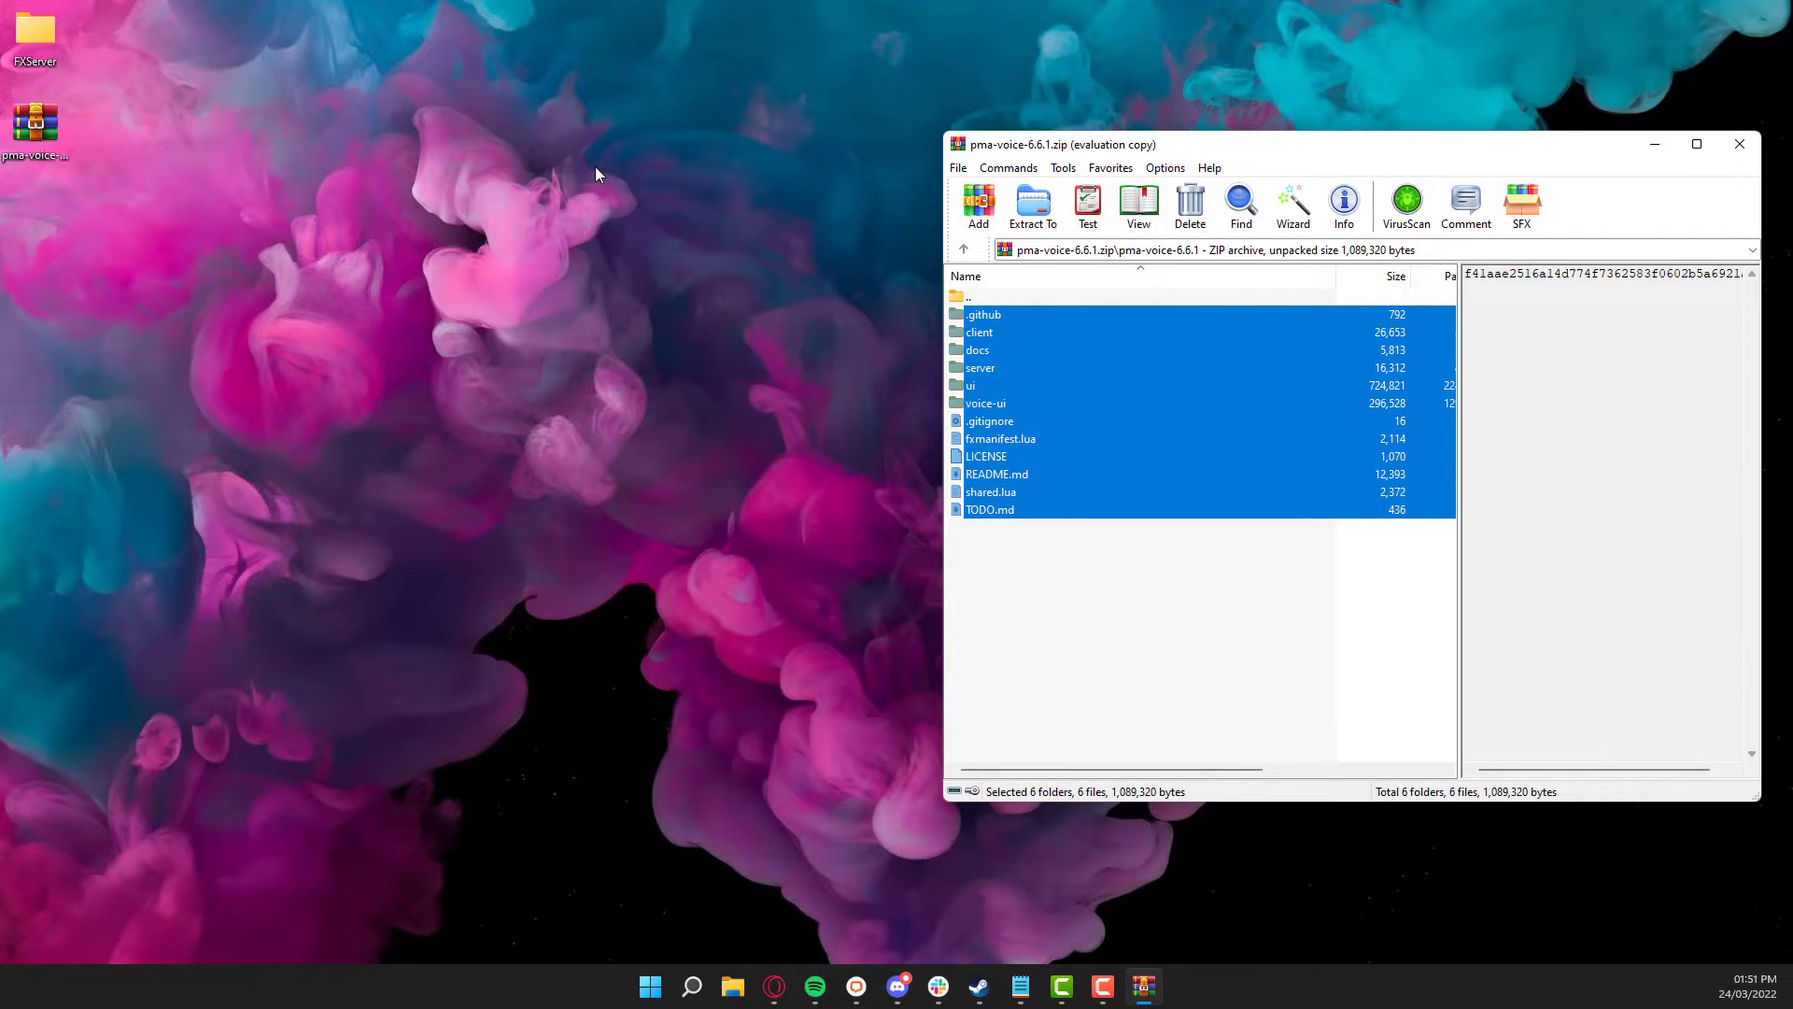
click(335, 186)
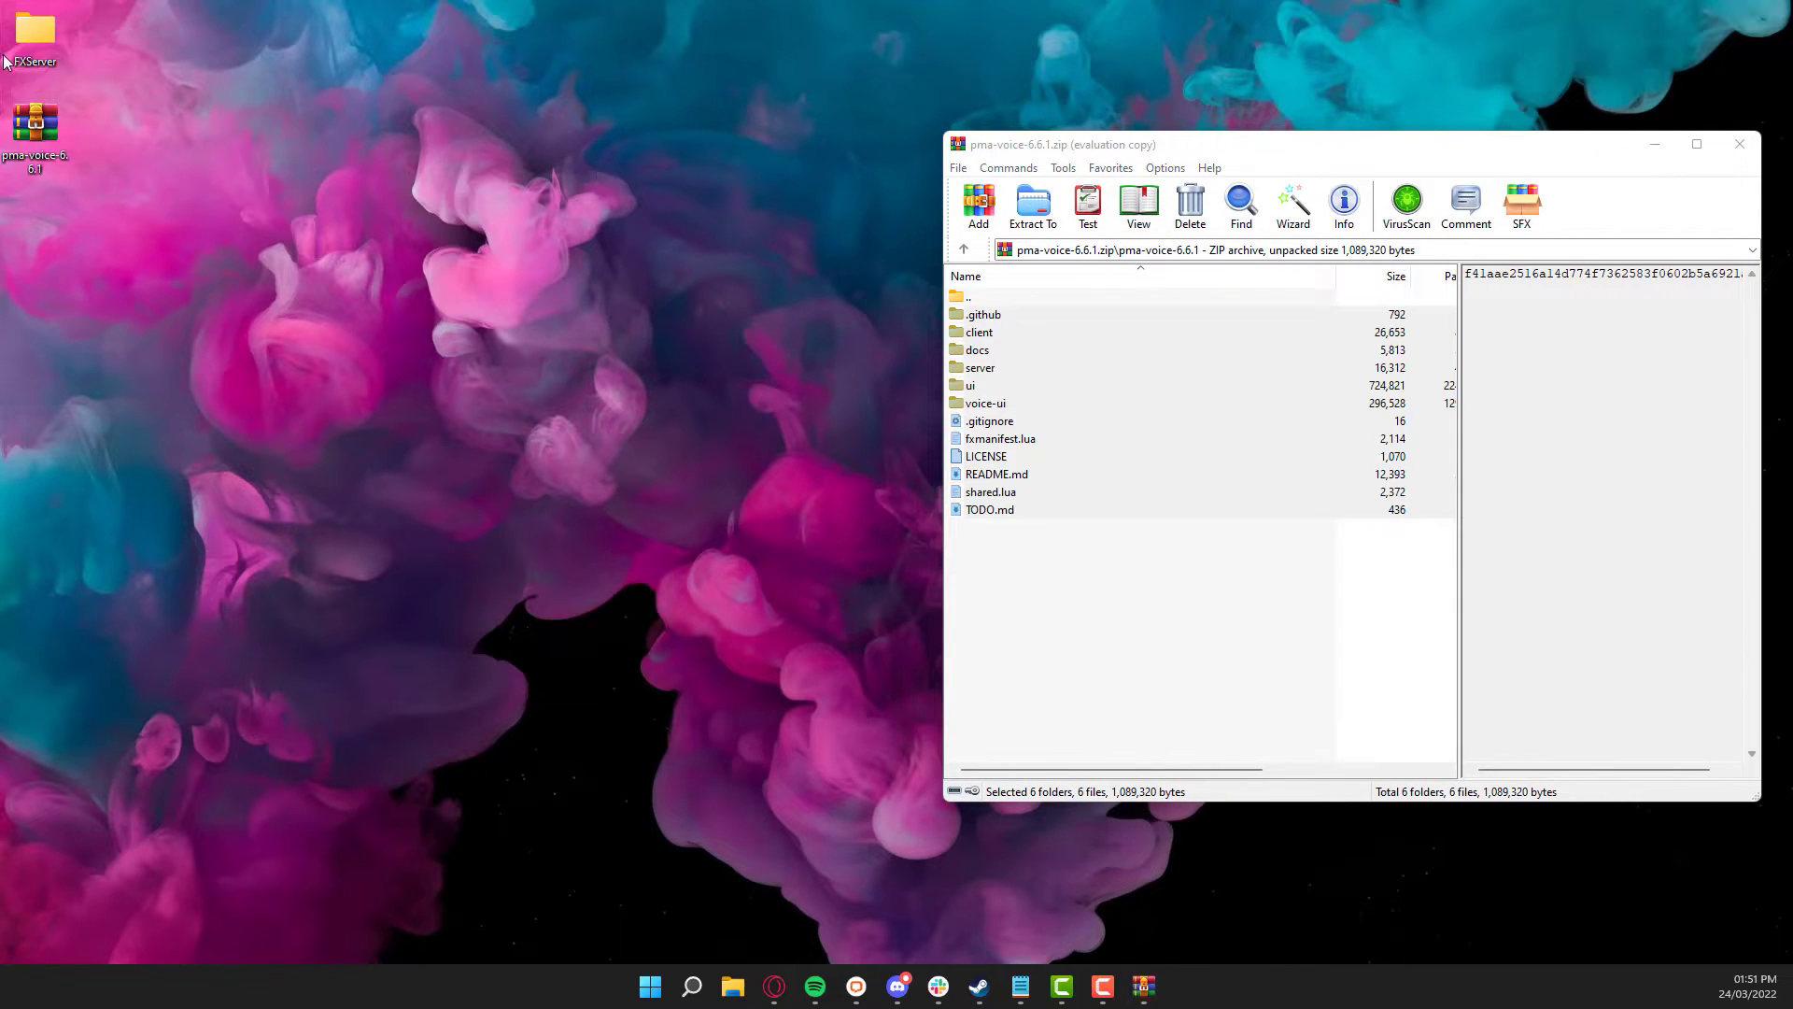
- Open the server's resources folder at FXServer, txData, CFXDefault_6032C5.base, resources
double_click(45, 28)
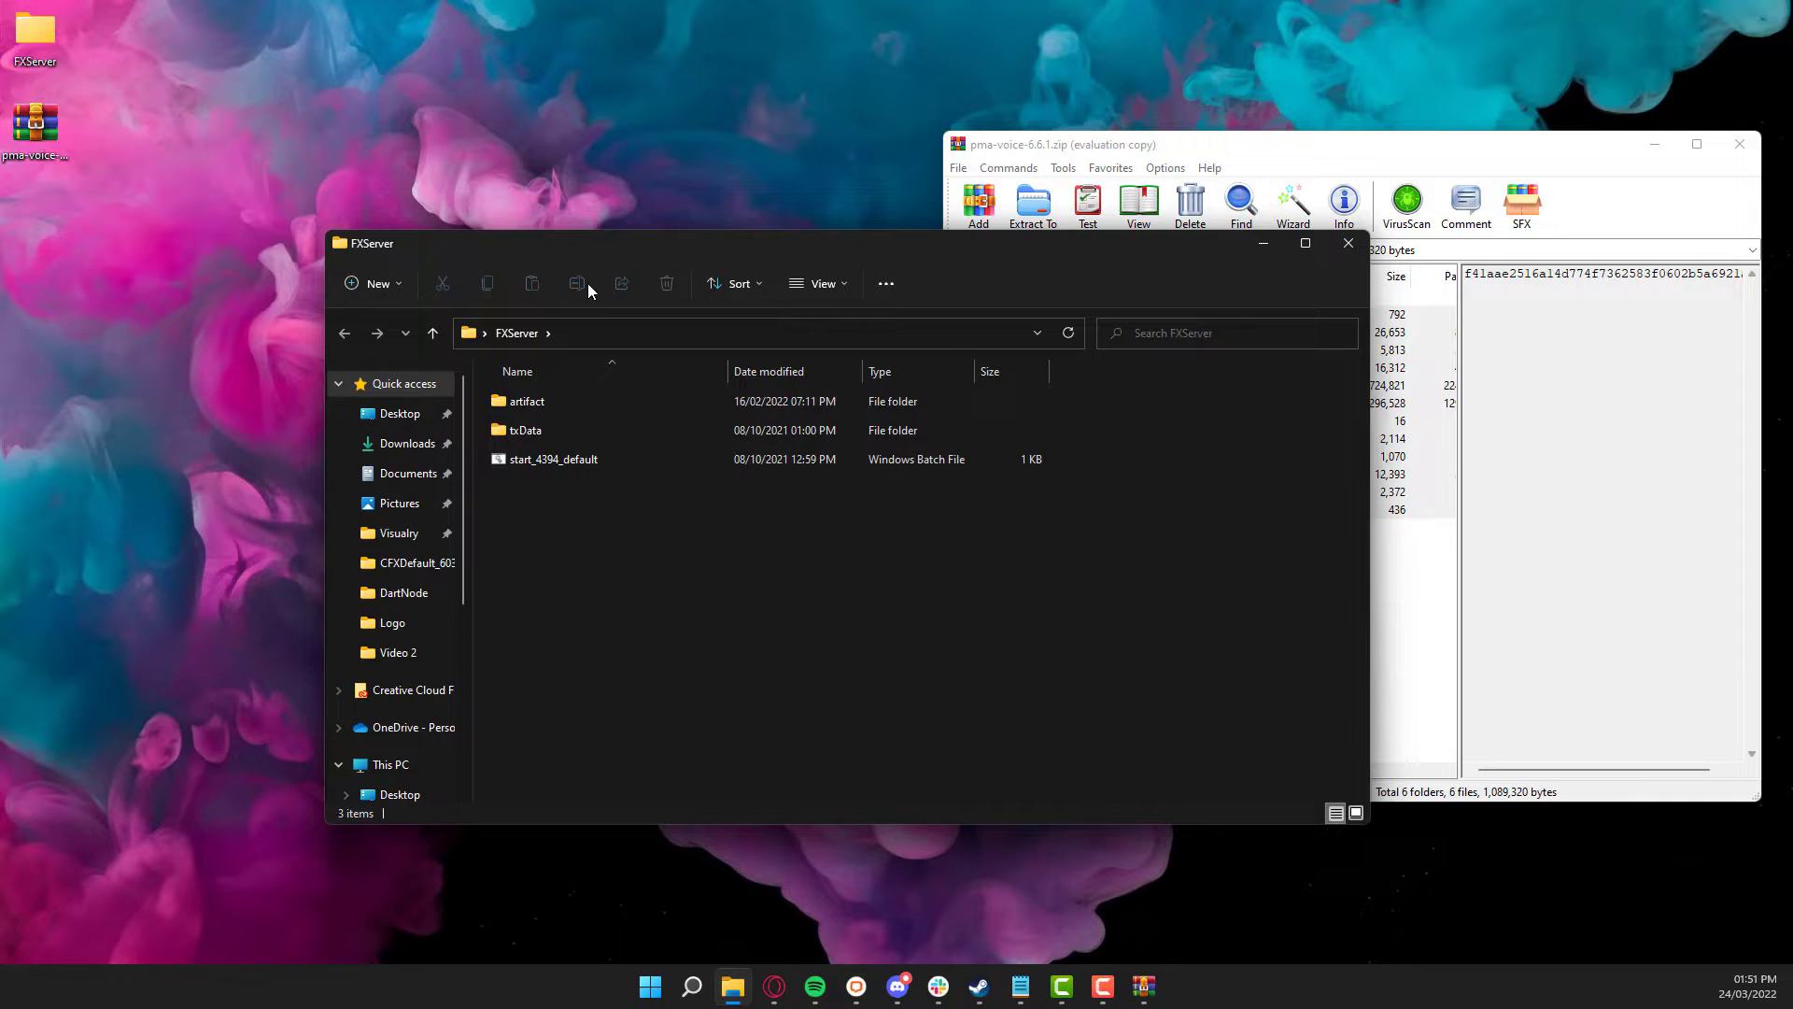
drag(590, 252, 389, 234)
click(358, 411)
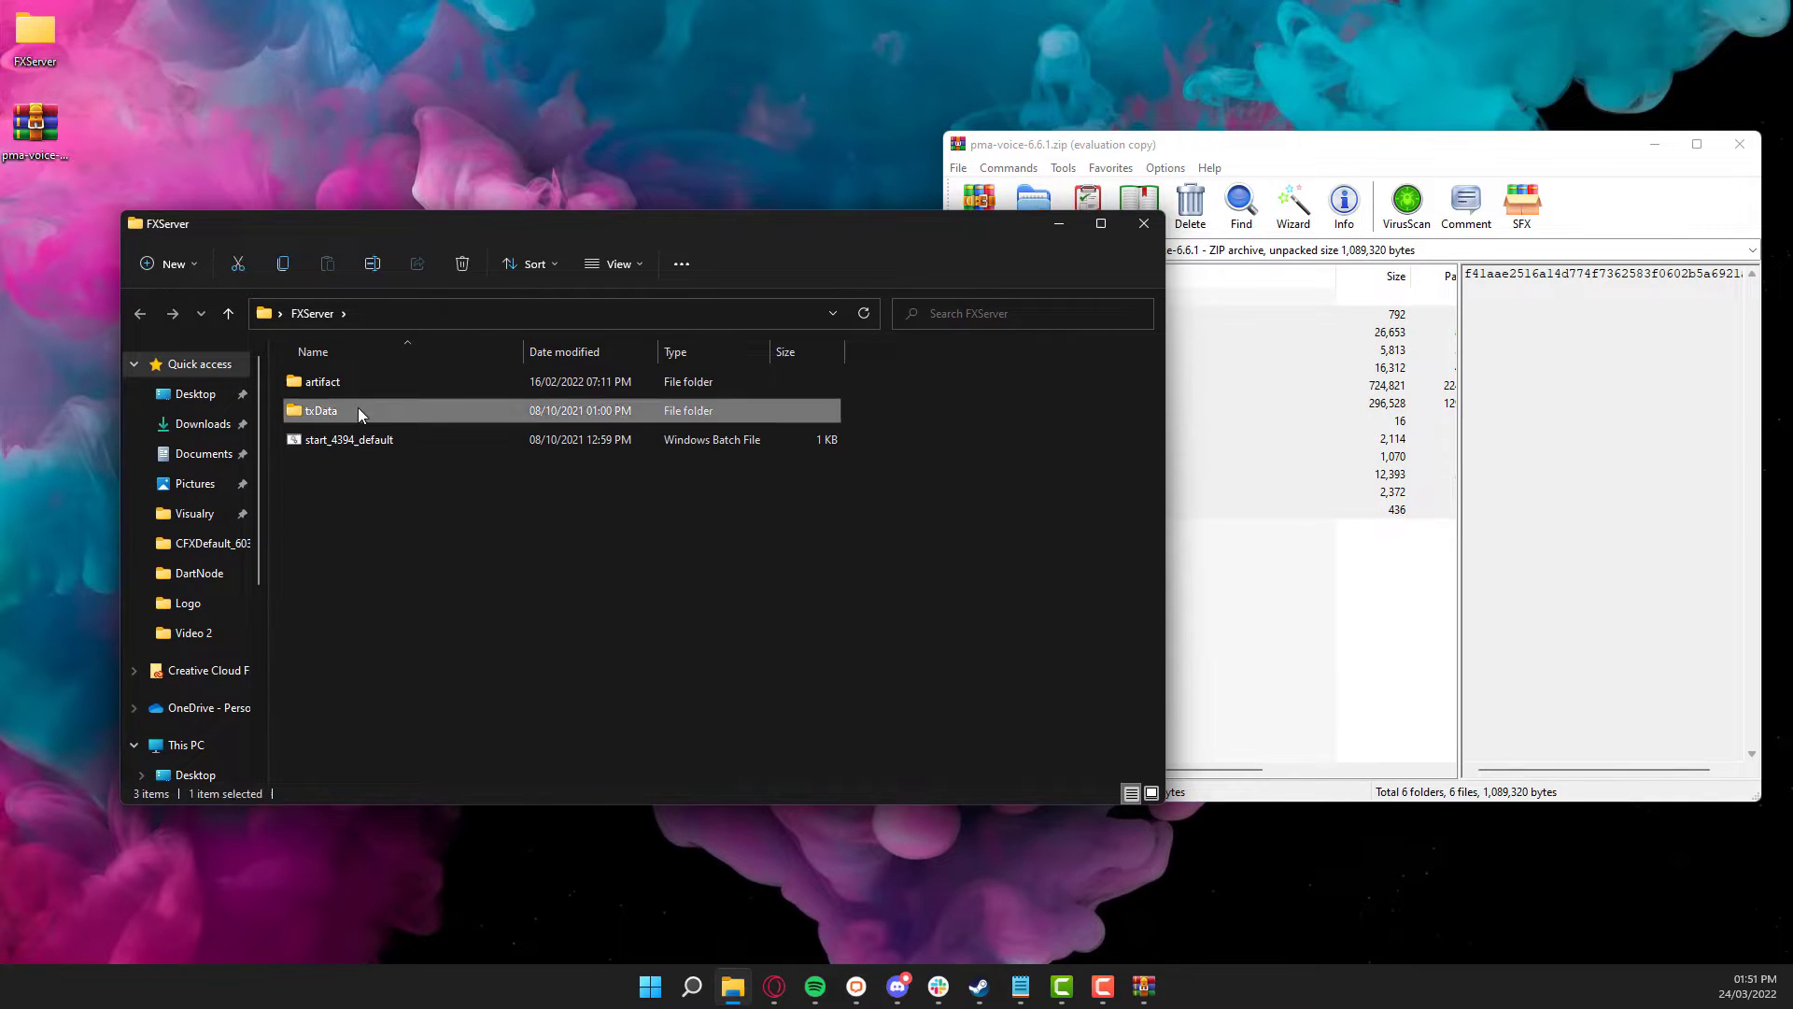
double_click(357, 409)
double_click(355, 378)
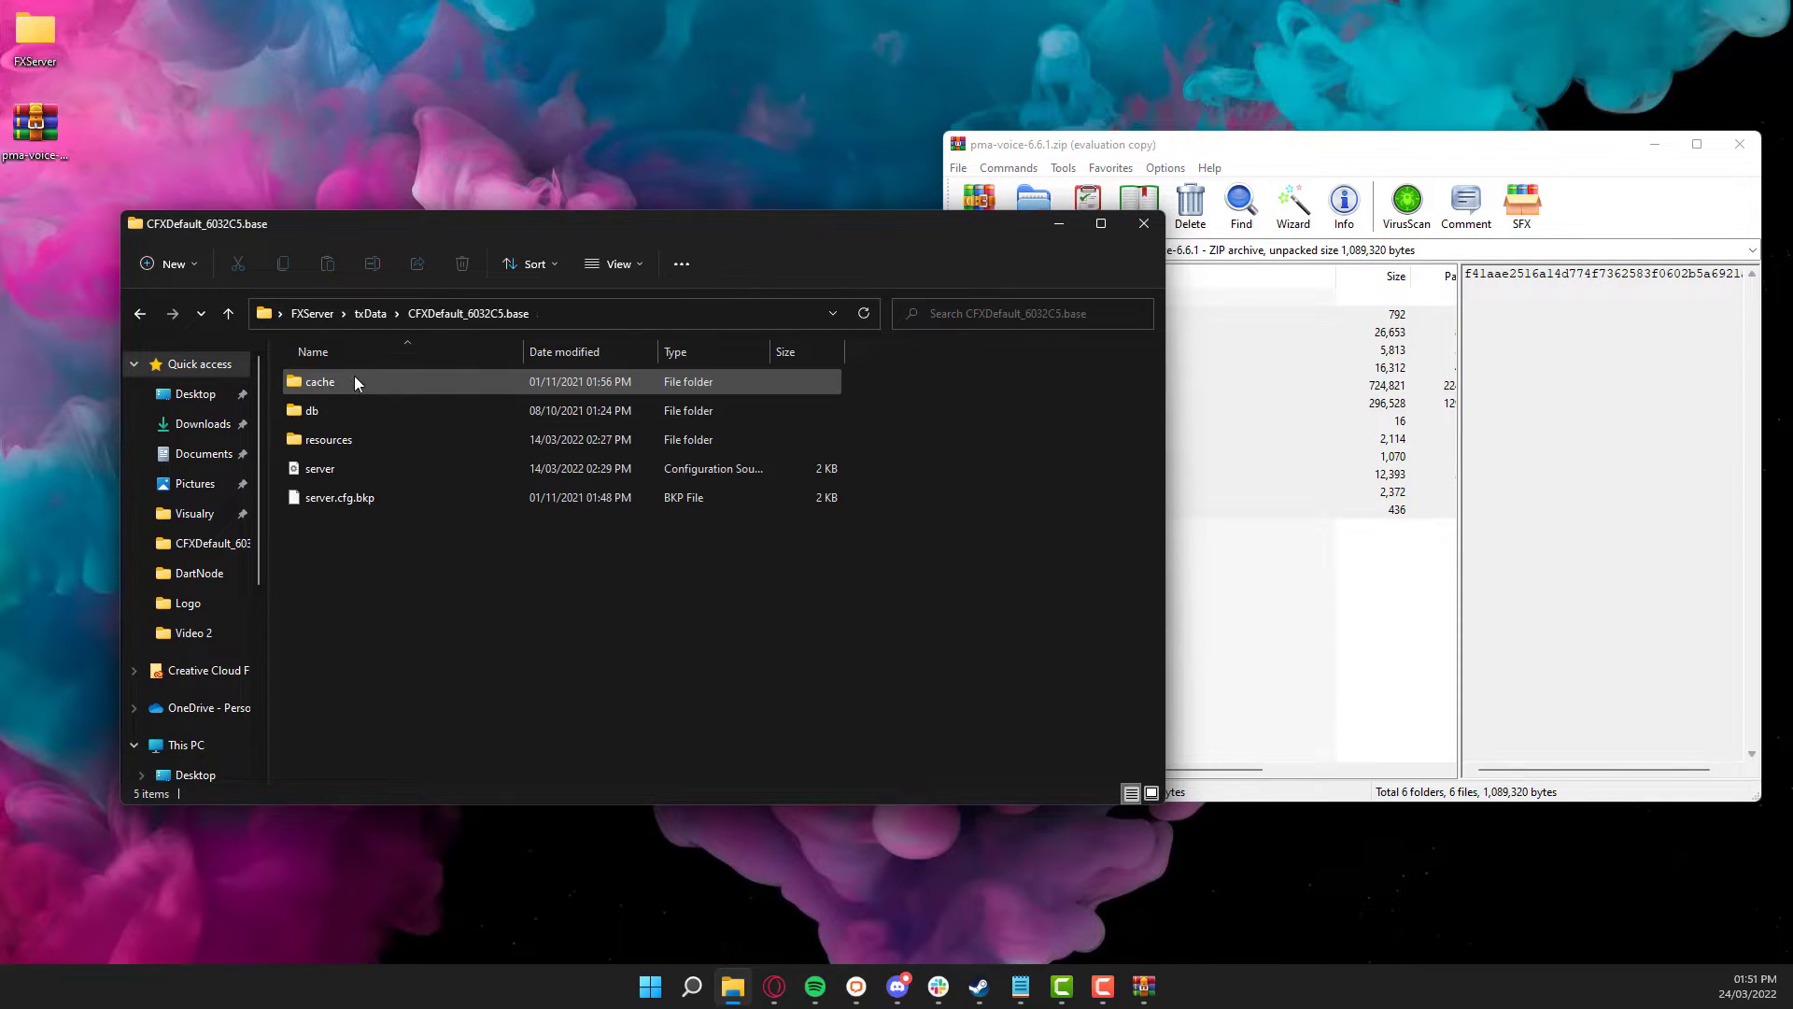
double_click(343, 439)
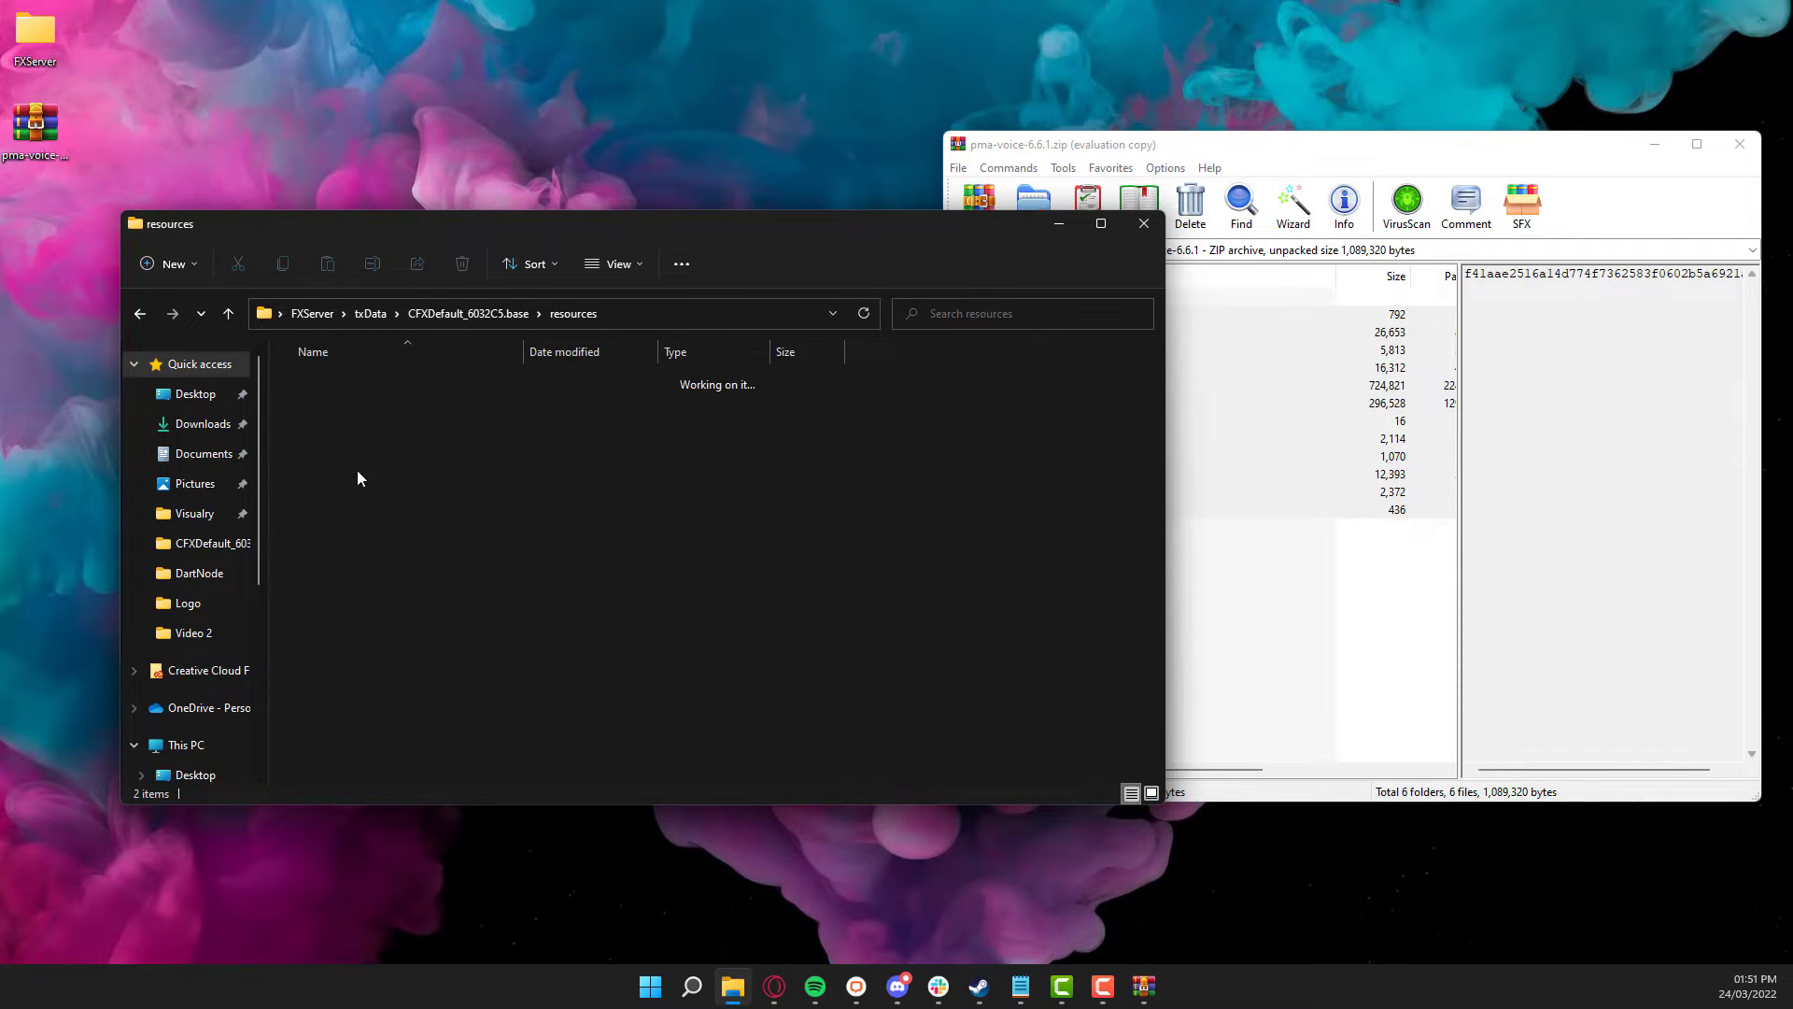
- Create a folder named [Voice] inside resources and open it
click(174, 269)
click(182, 298)
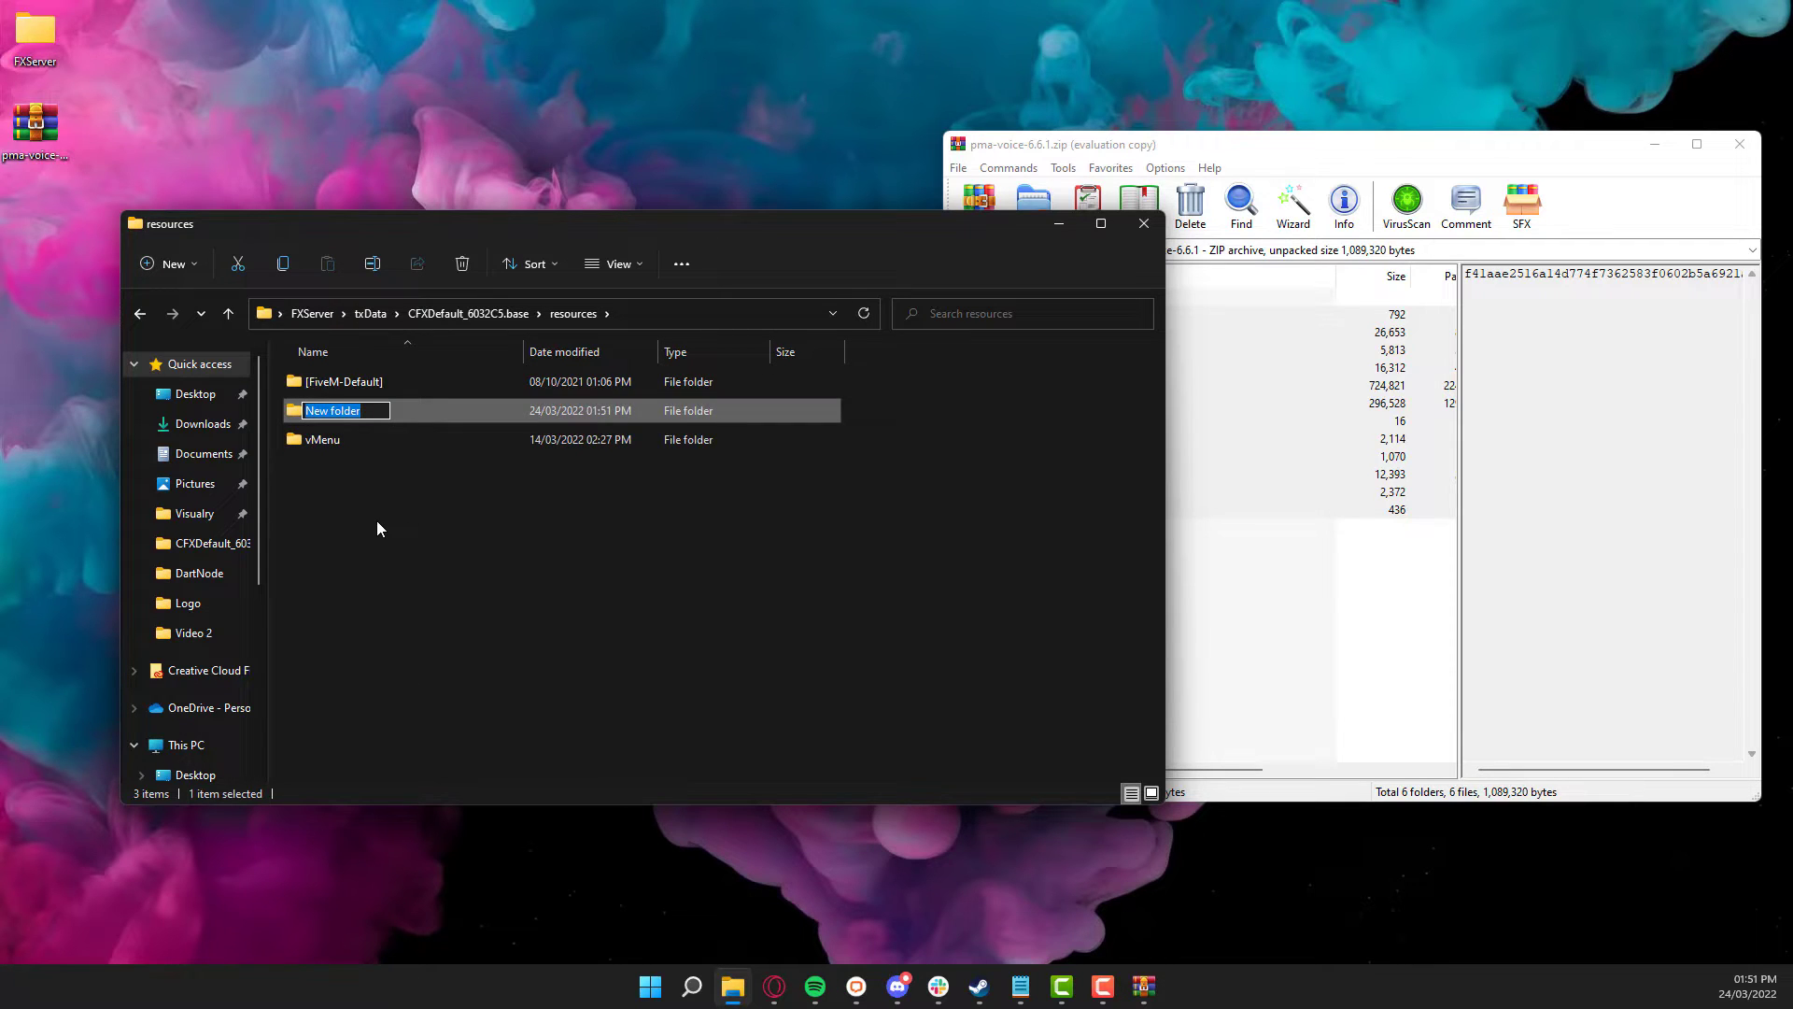
text([Voice])
key(Return)
double_click(385, 417)
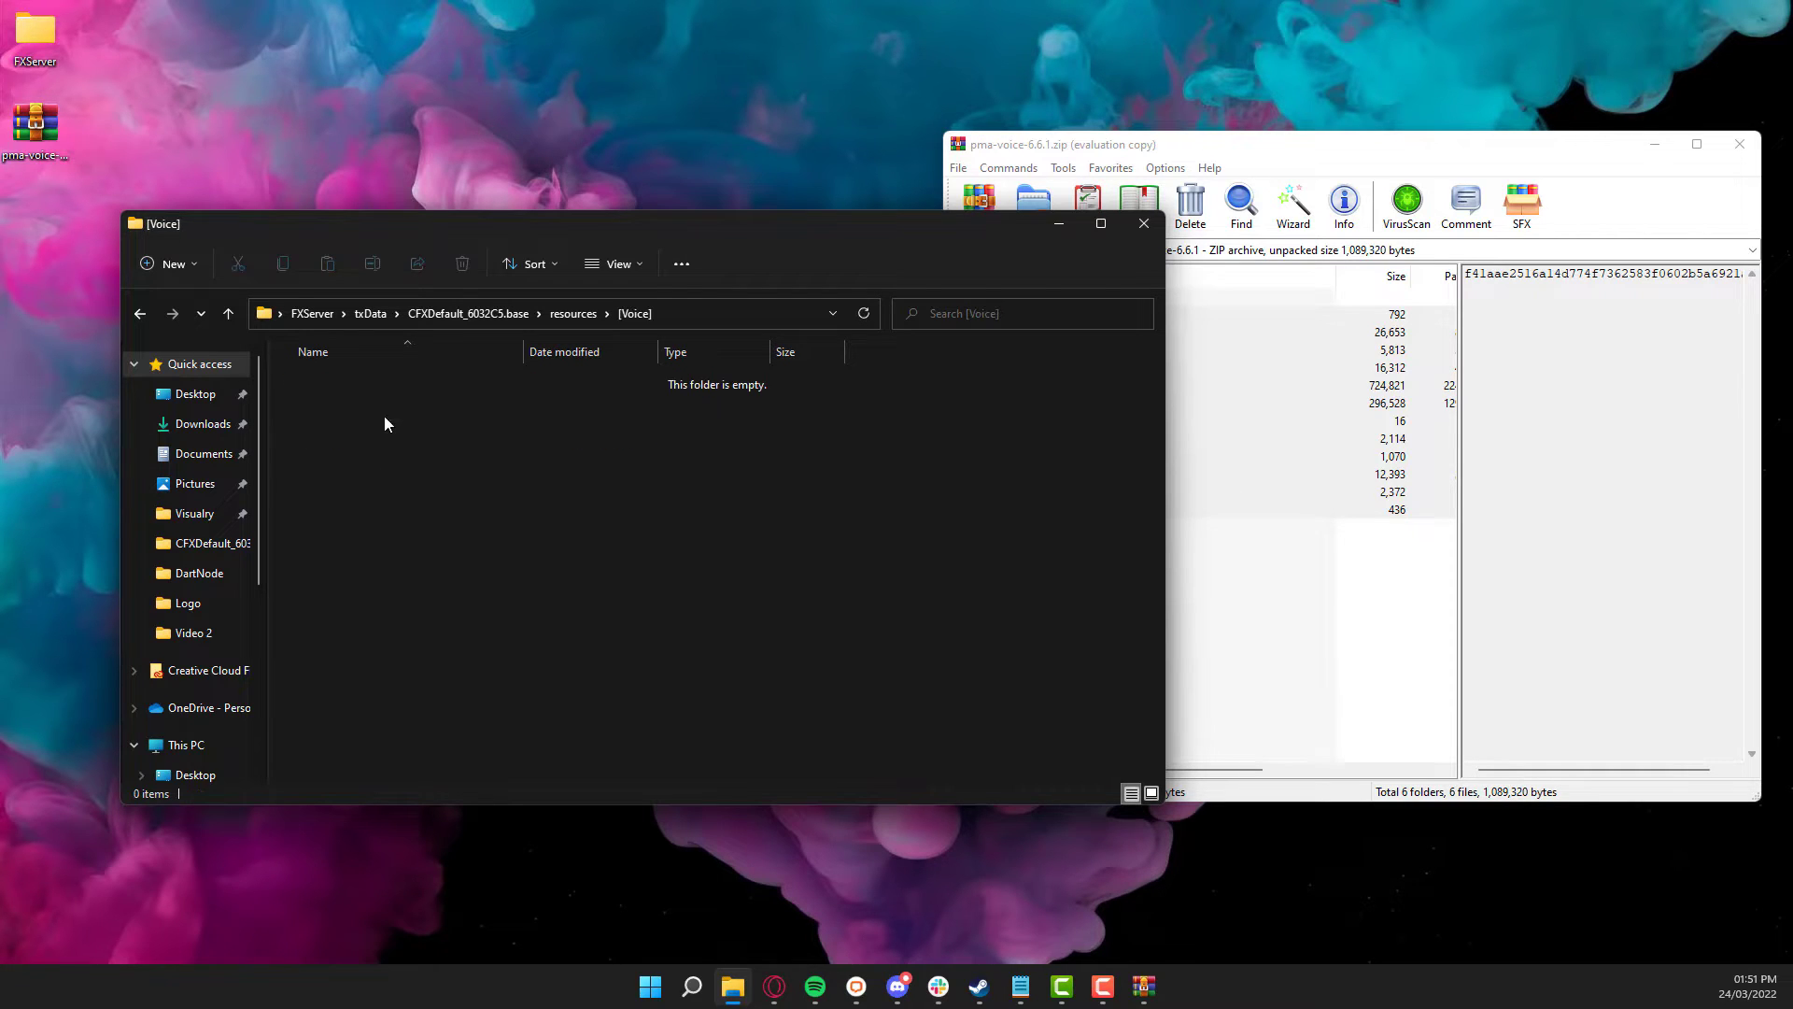
- Extract the pma-voice archive contents into the [Voice] folder, using that folder's copied path as the destination
click(1291, 563)
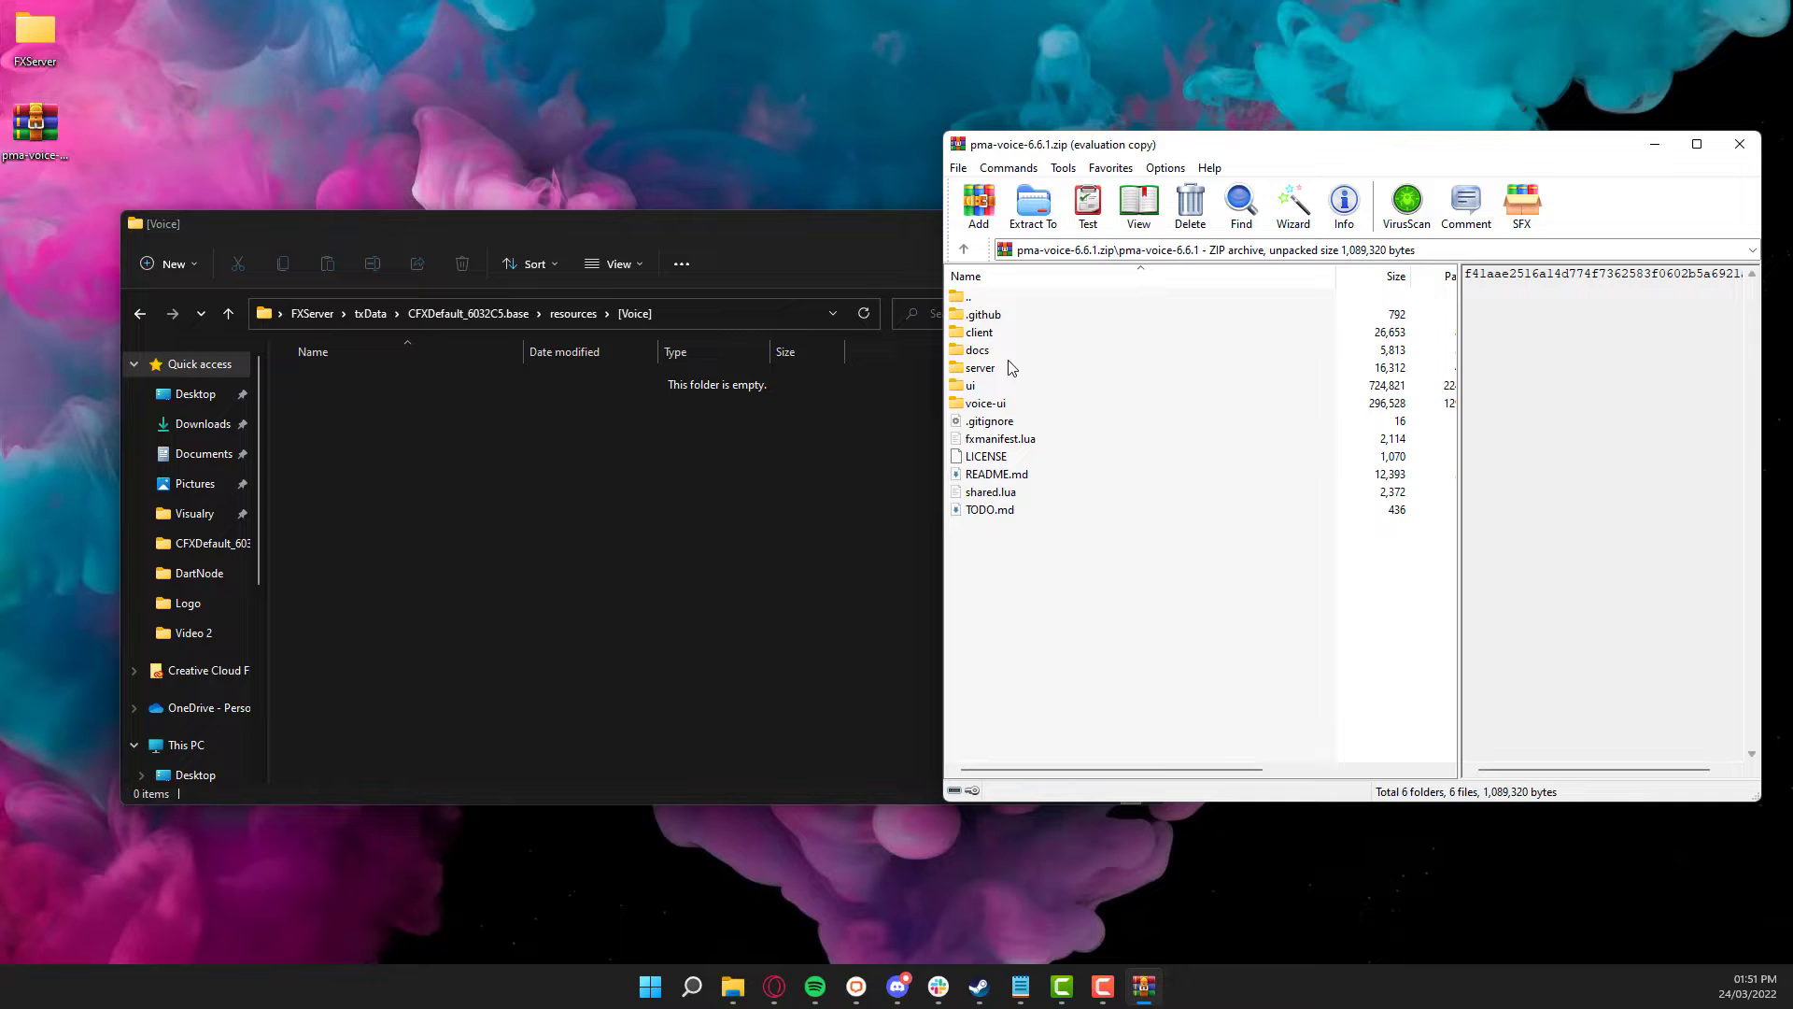
click(1025, 217)
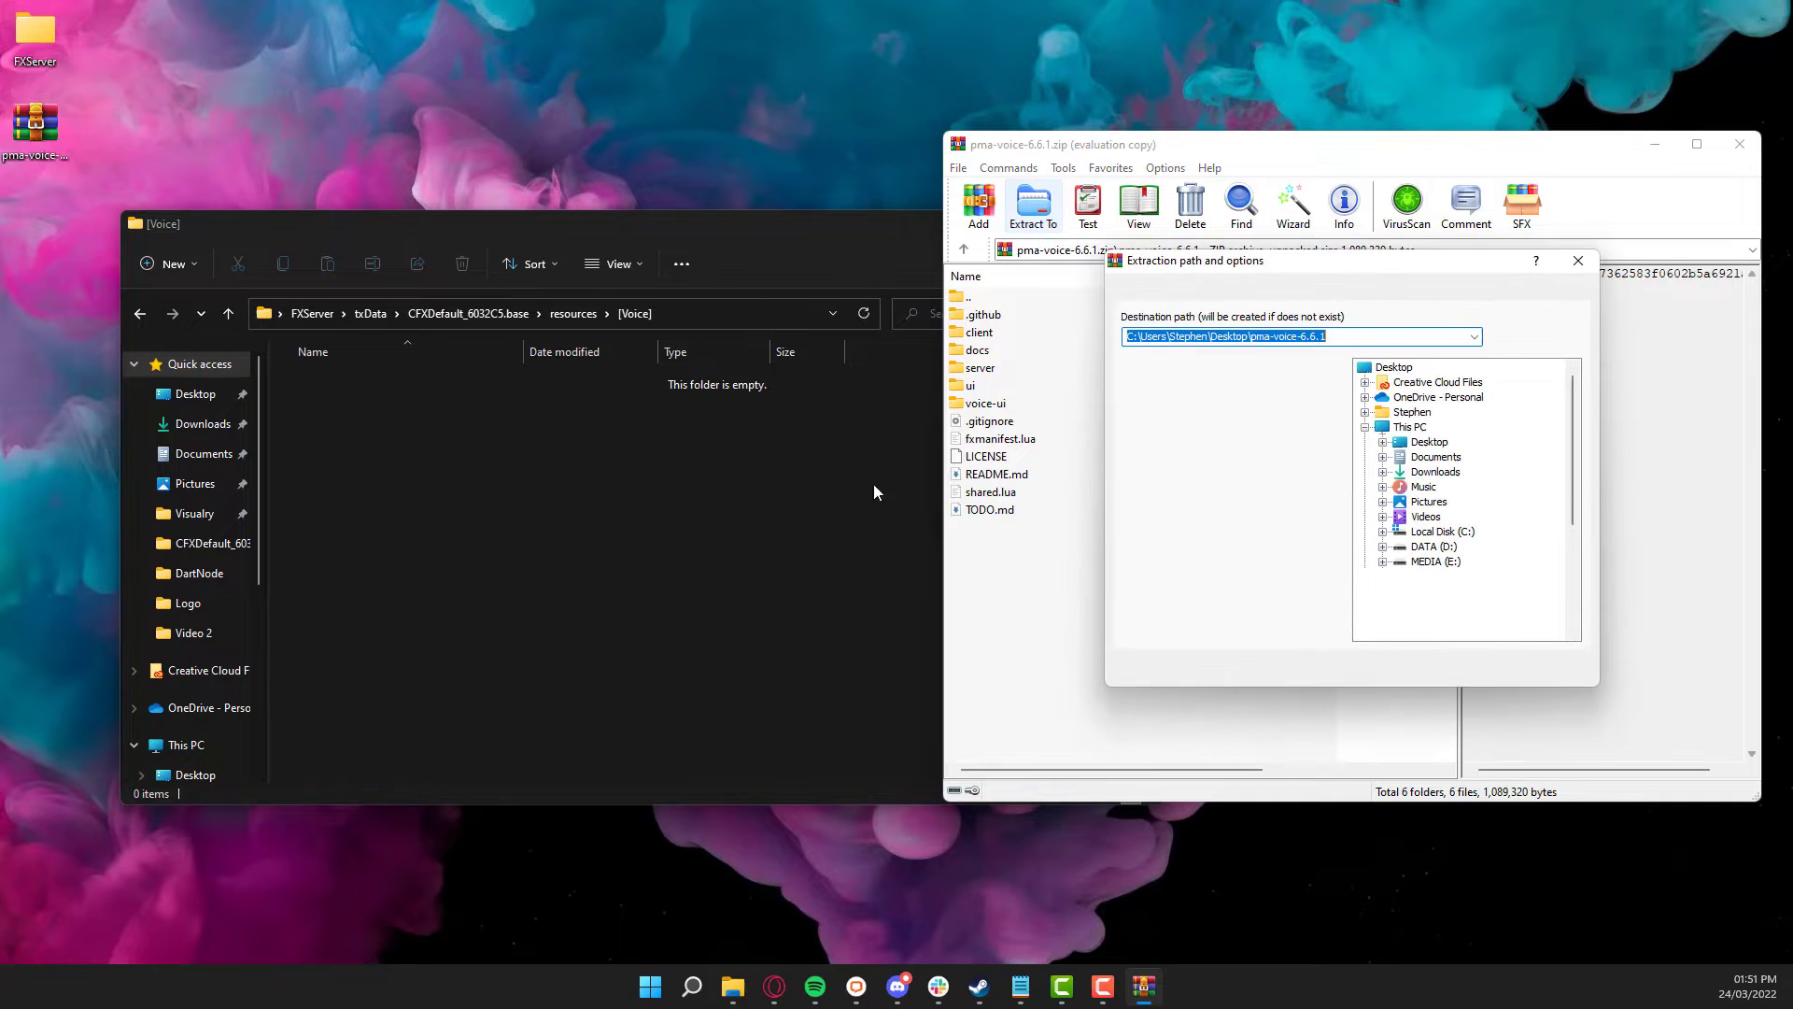
click(742, 314)
key(ctrl+c)
click(1340, 337)
key(ctrl+a)
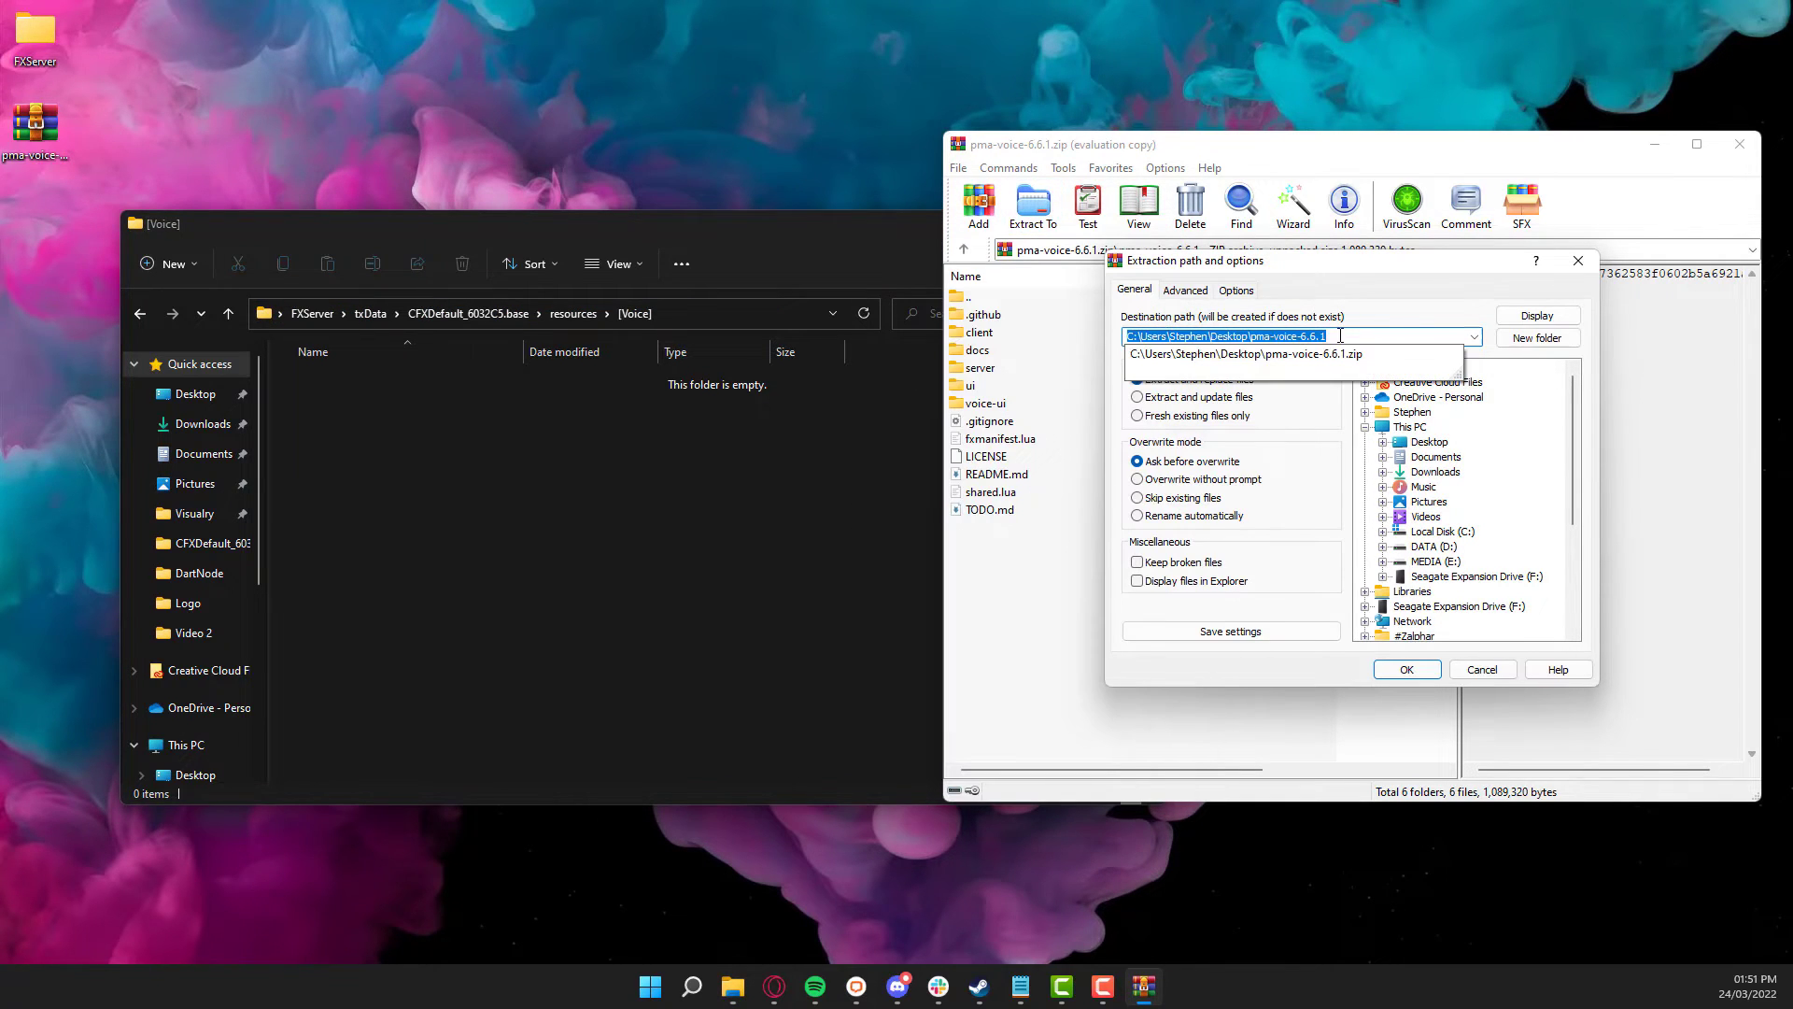
key(ctrl+v)
click(1409, 669)
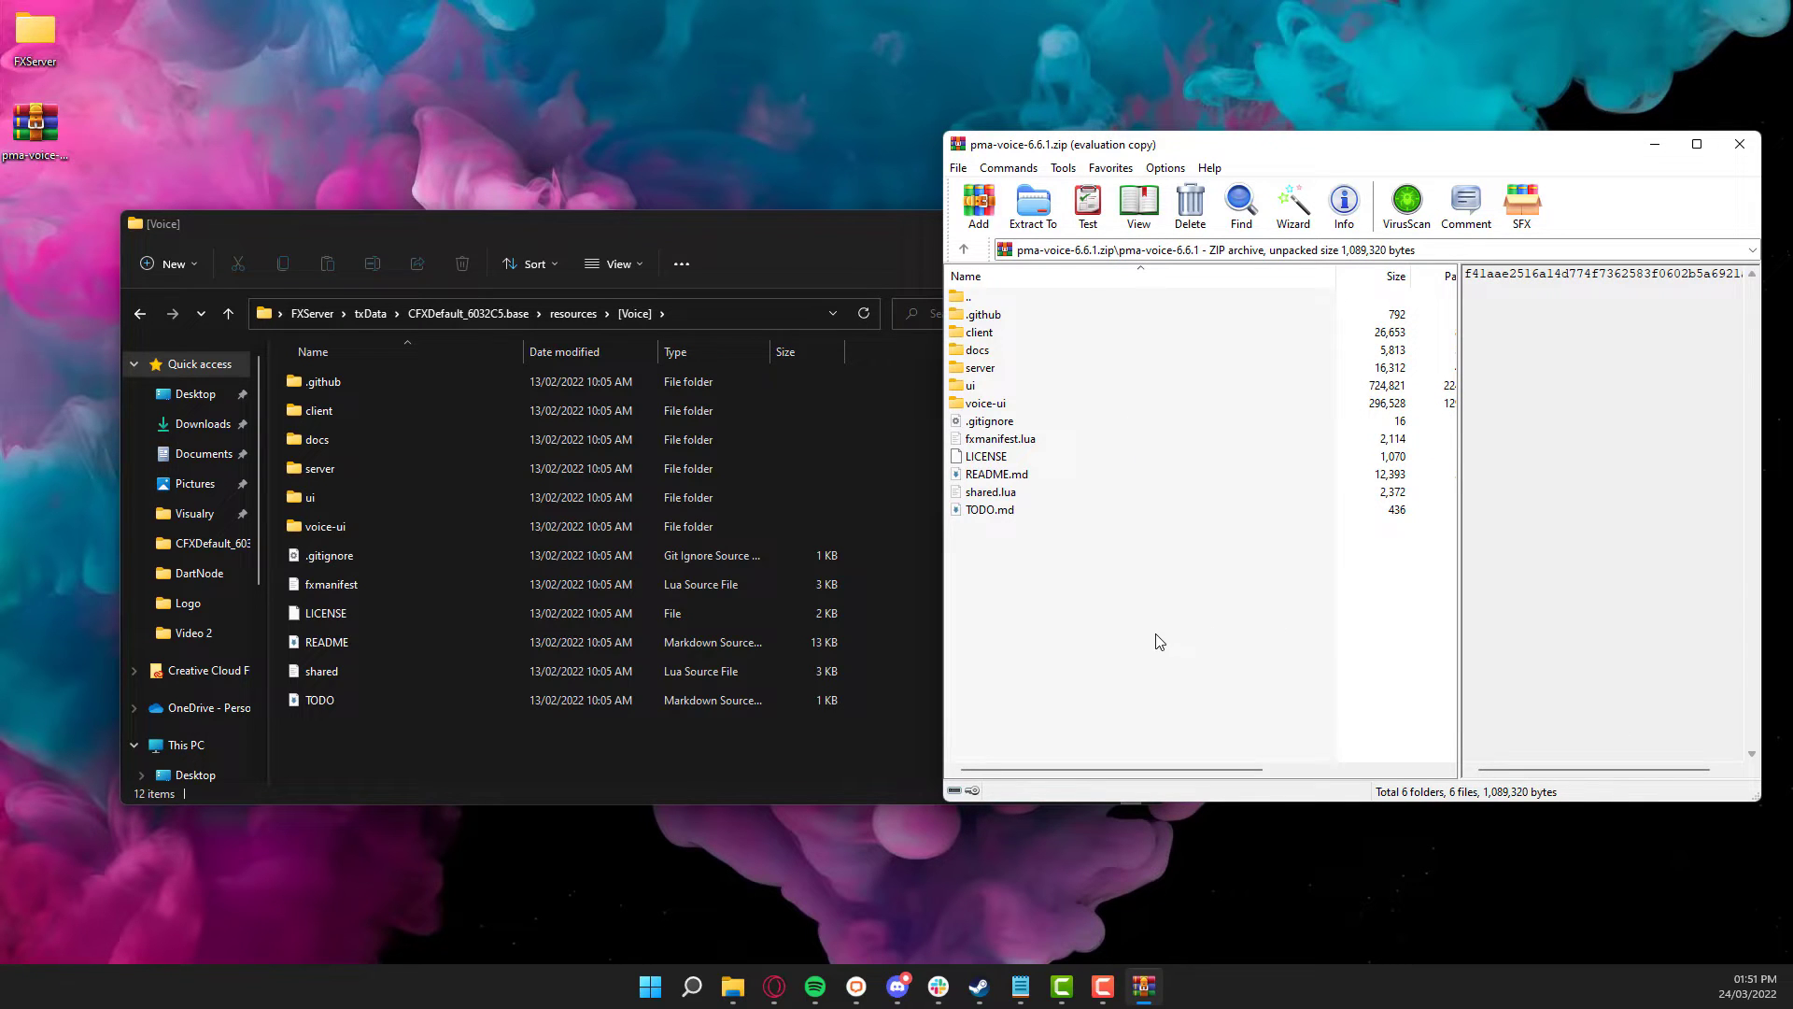
- Create a folder named pma-voice inside the [Voice] folder
click(391, 742)
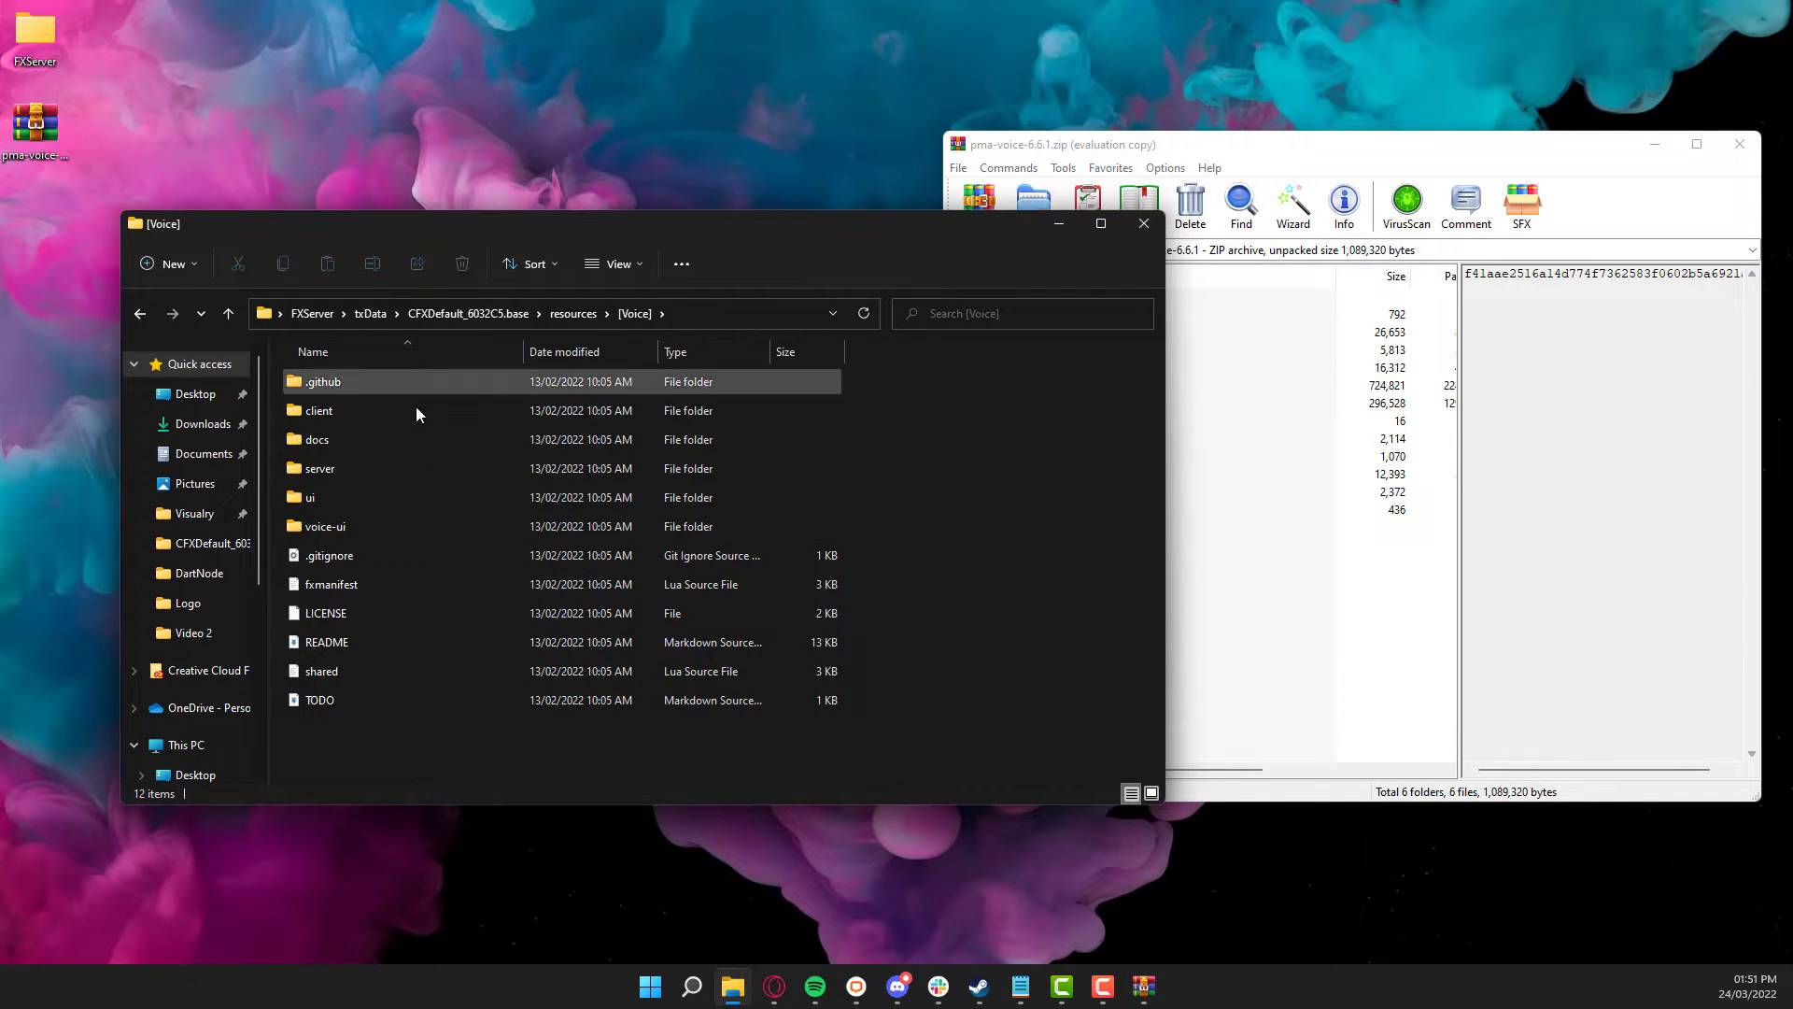
click(188, 262)
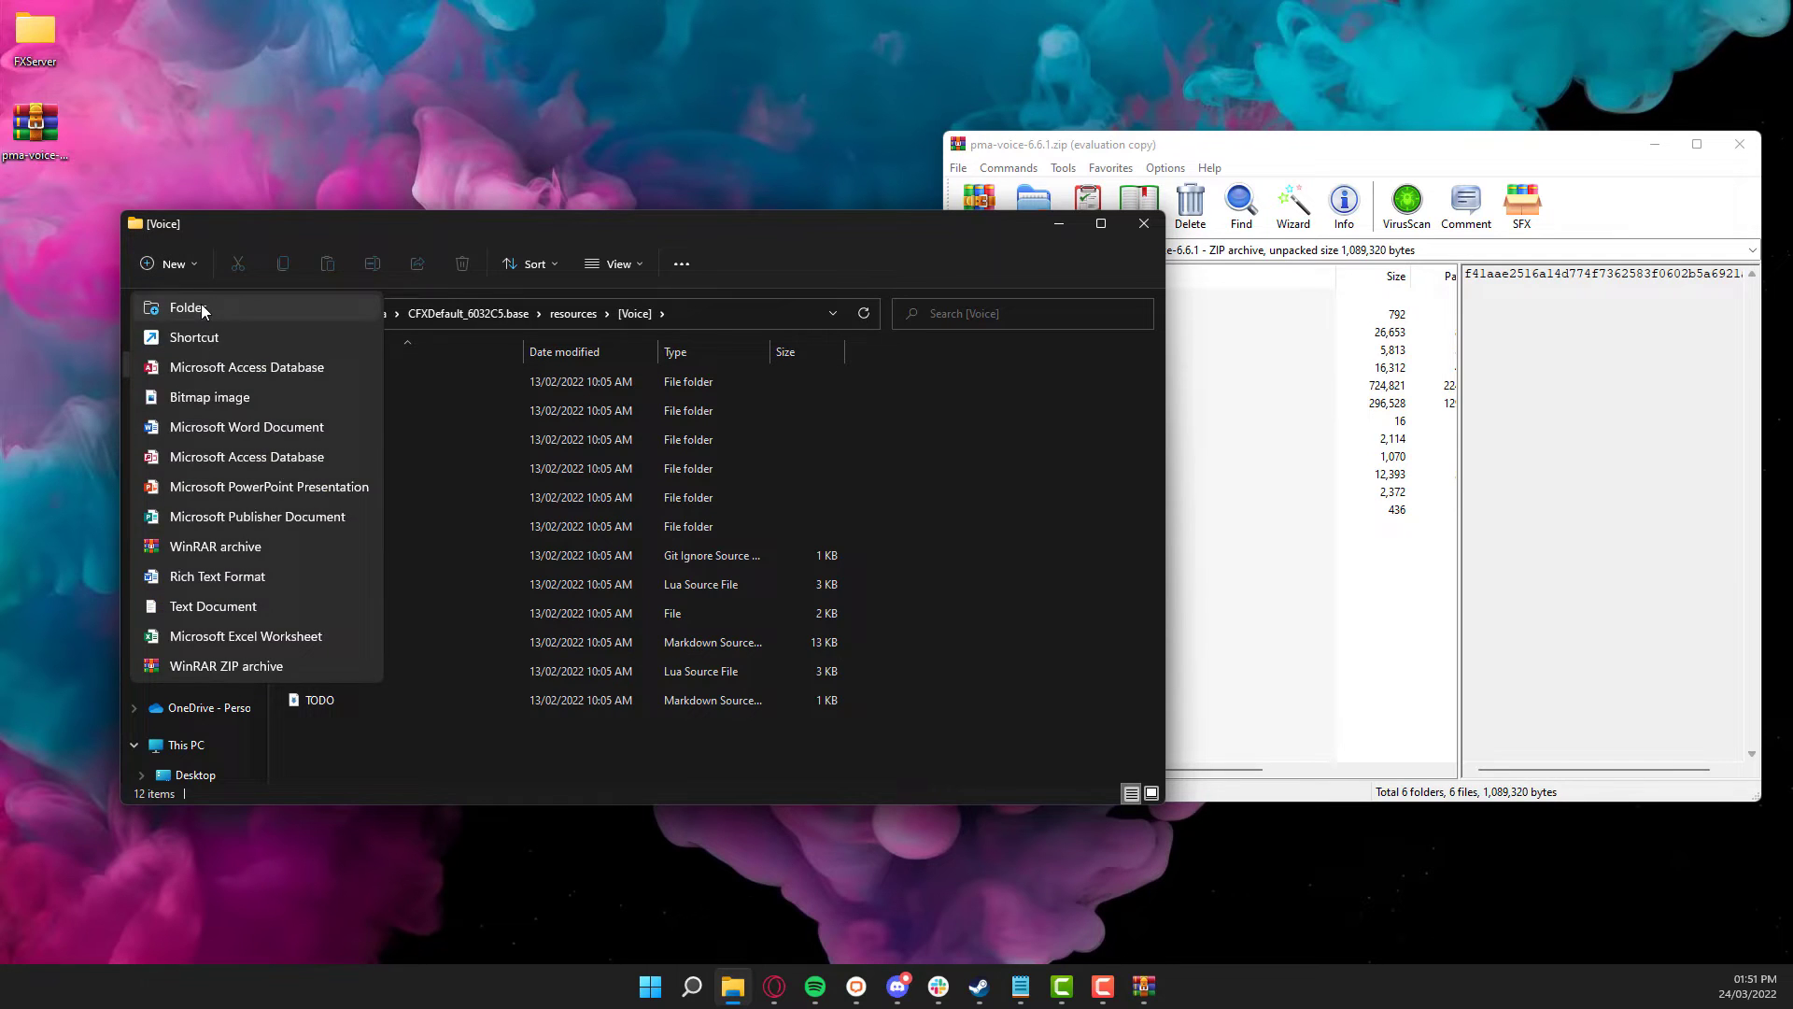
click(193, 300)
text(pma-voice)
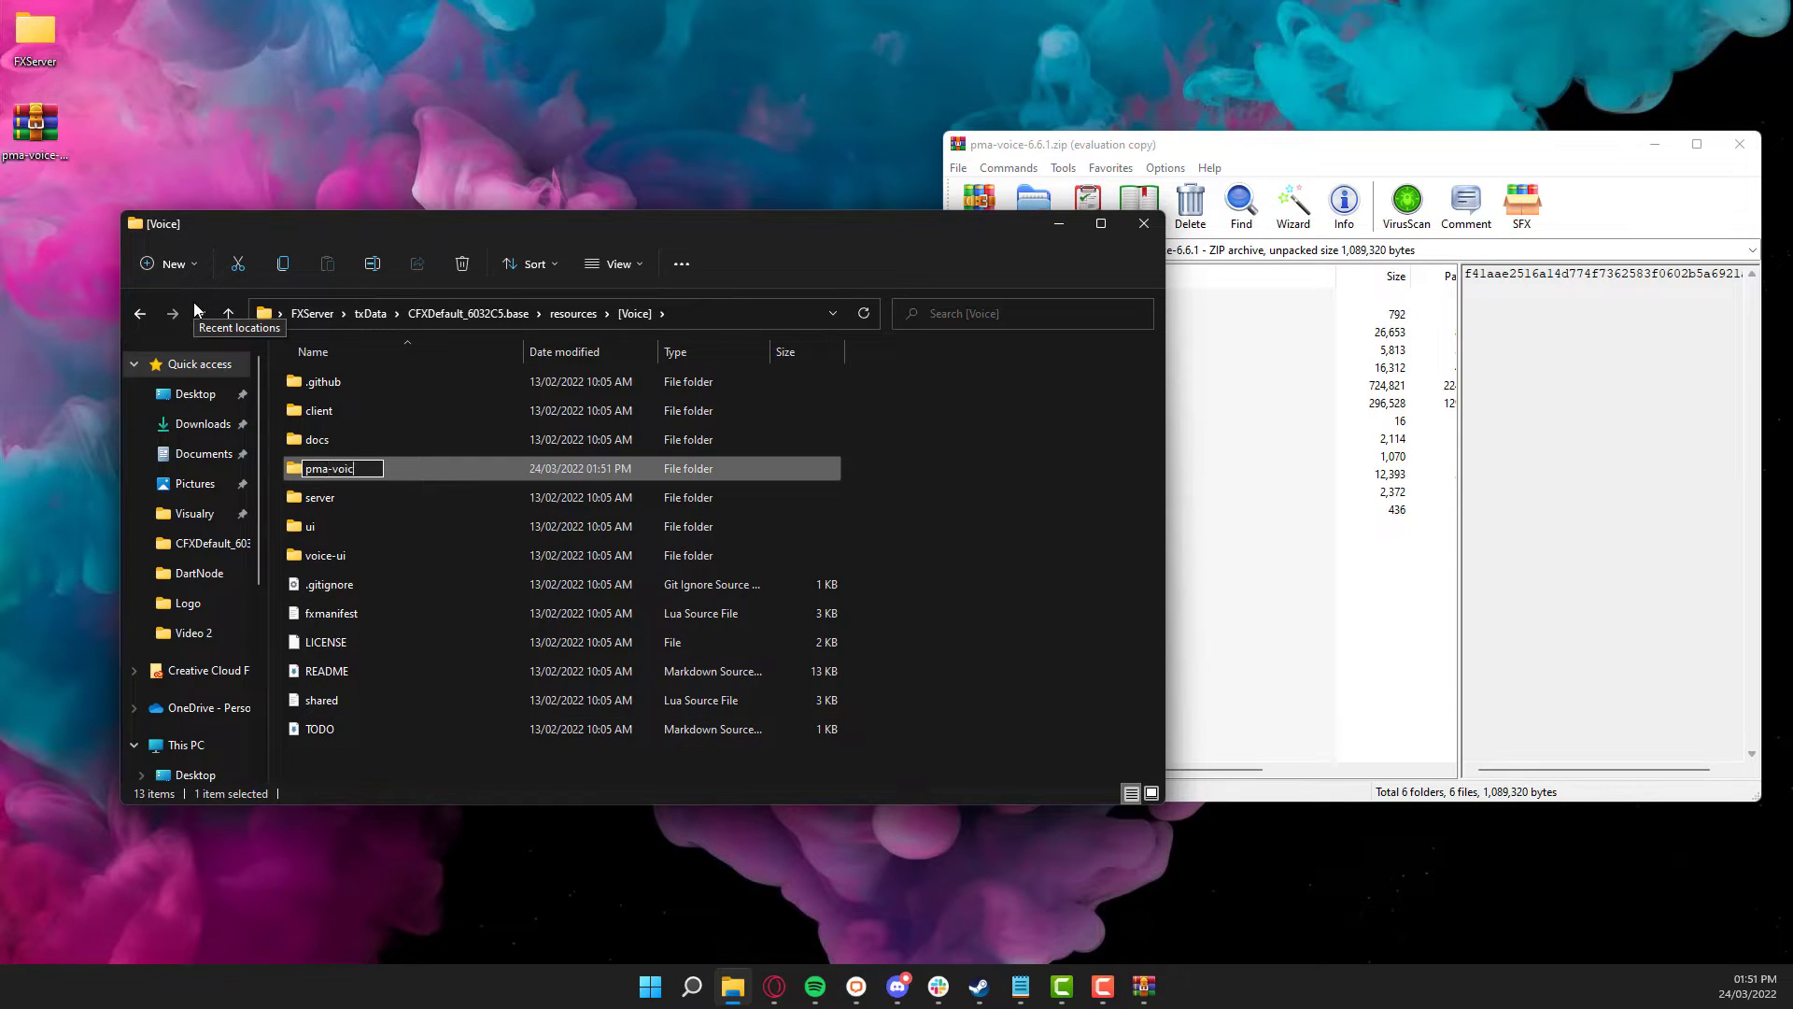
key(Return)
- Move all the extracted files and folders into the pma-voice folder and return to the resources folder
key(ctrl+a)
ctrl+click(366, 468)
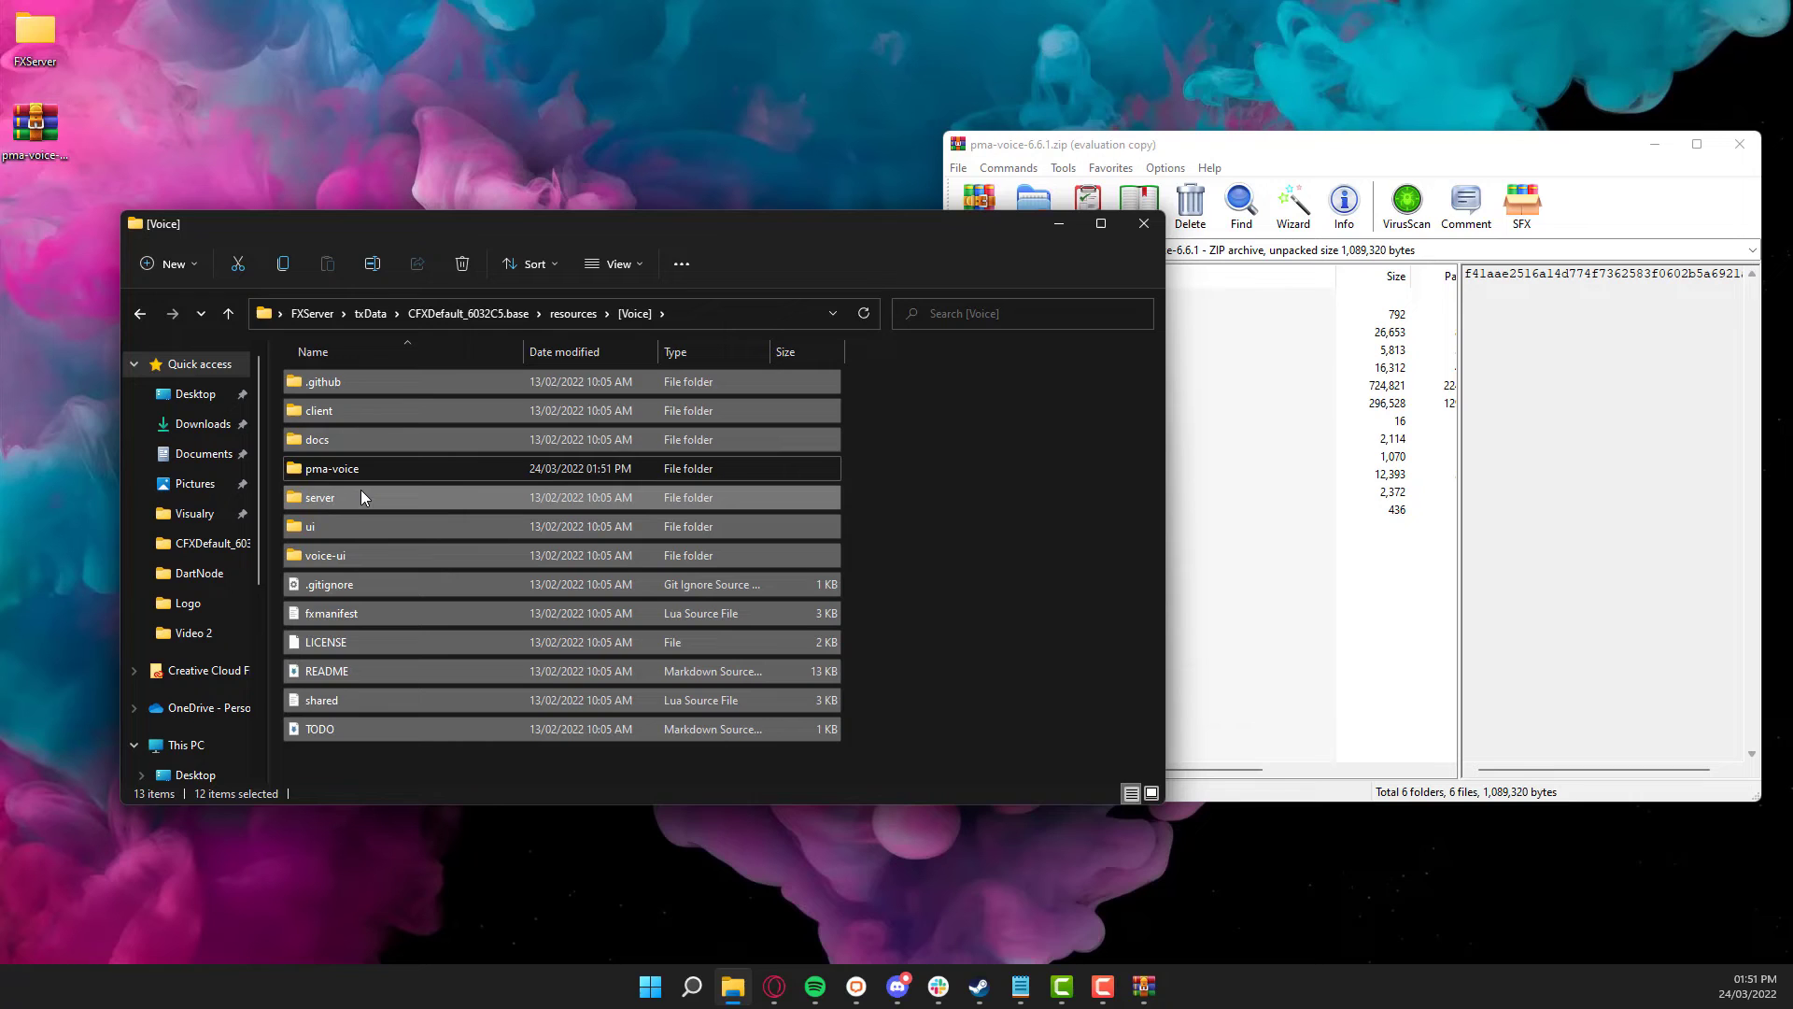
drag(361, 490, 372, 468)
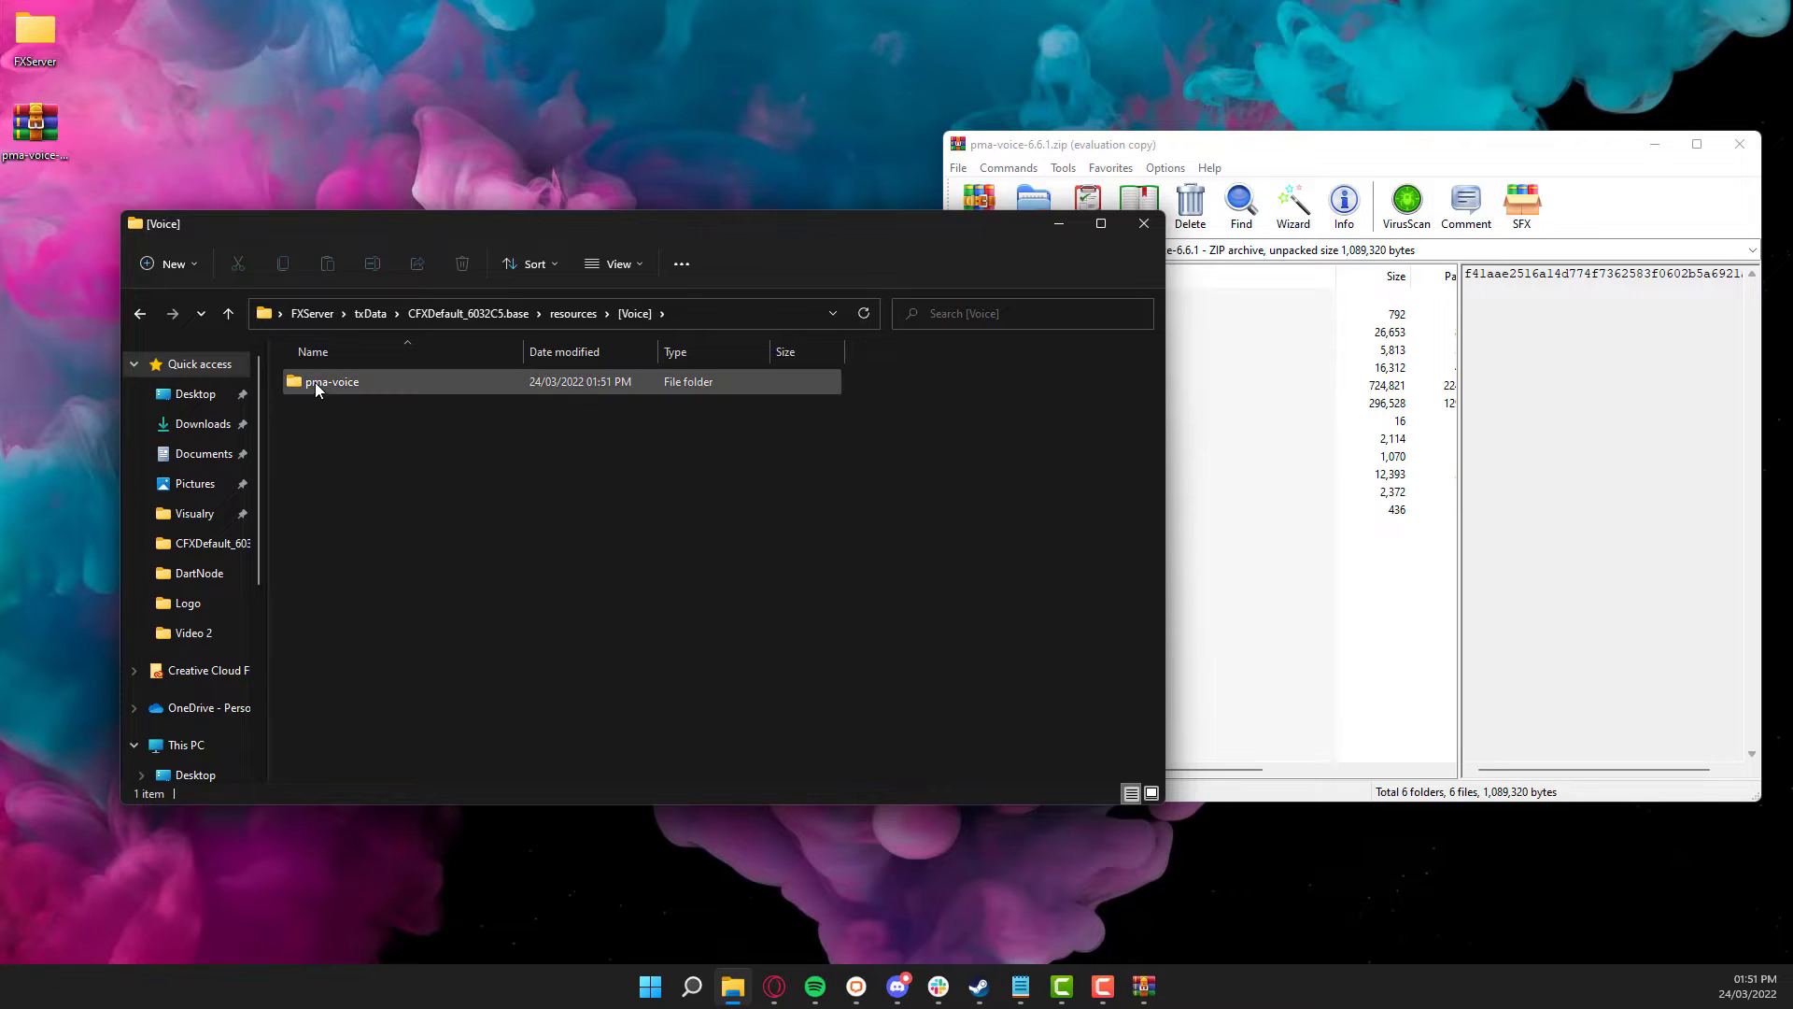
mouse_move(331, 390)
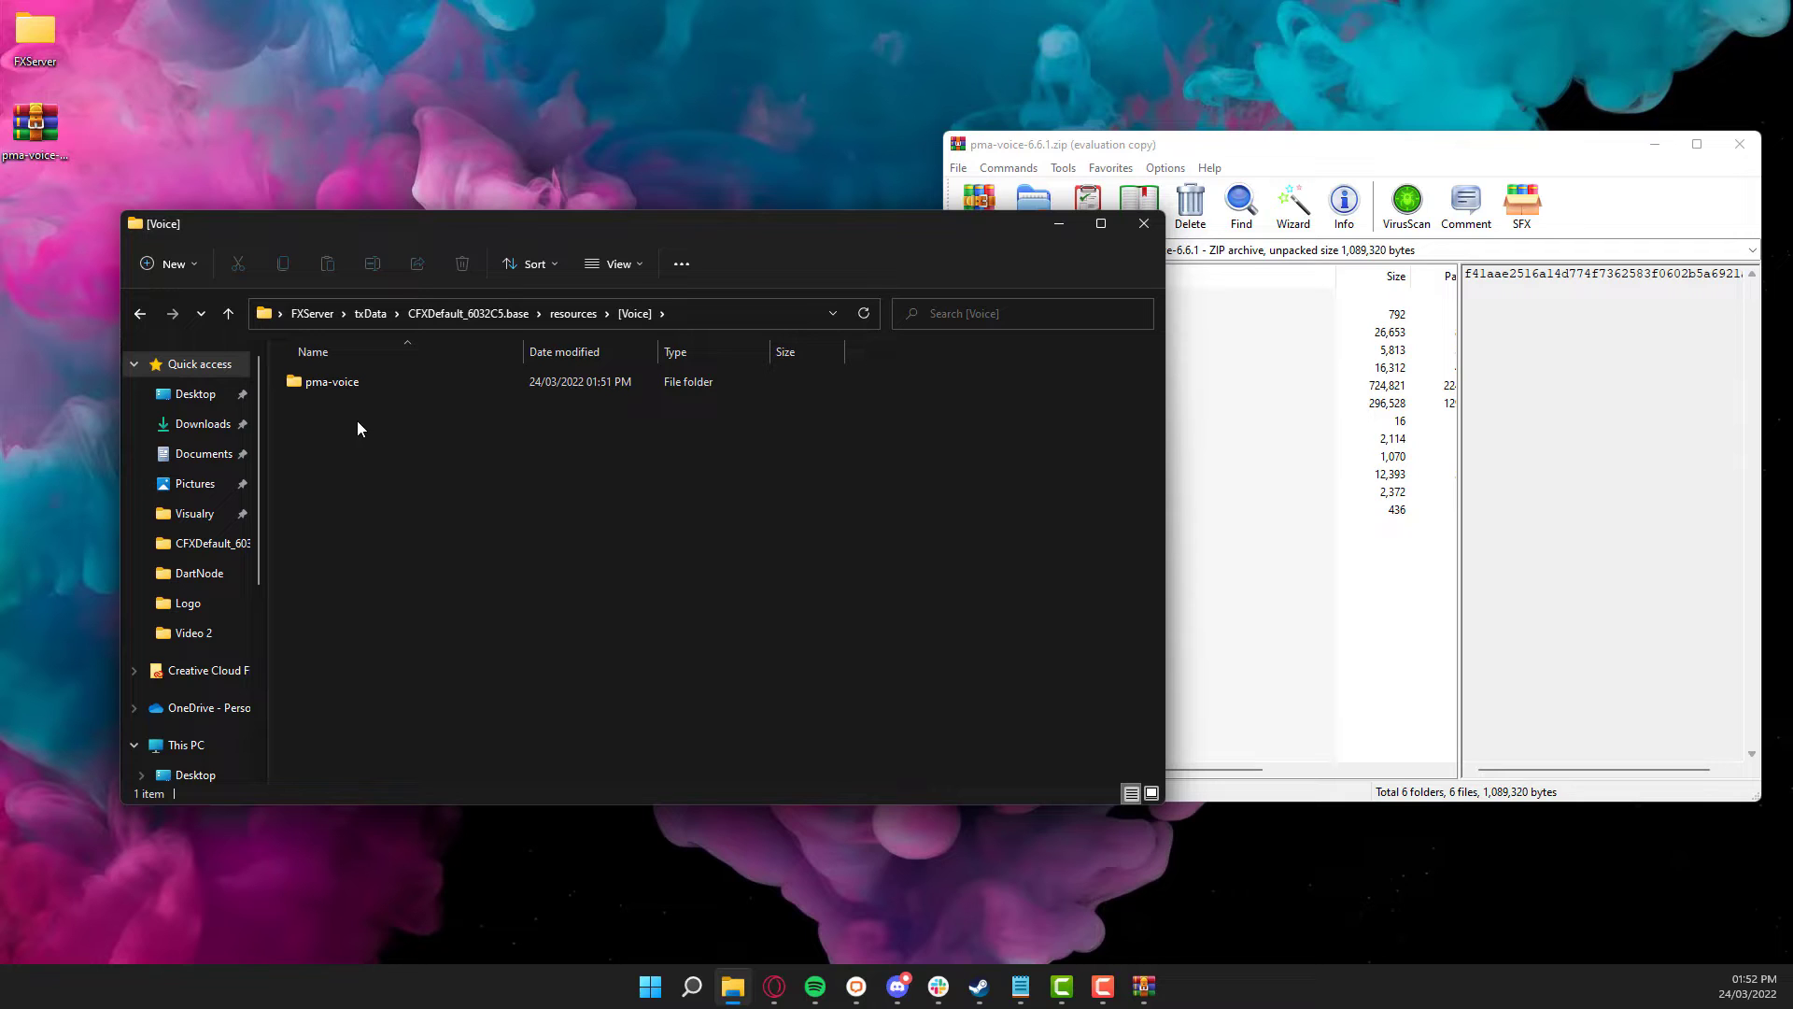
click(573, 312)
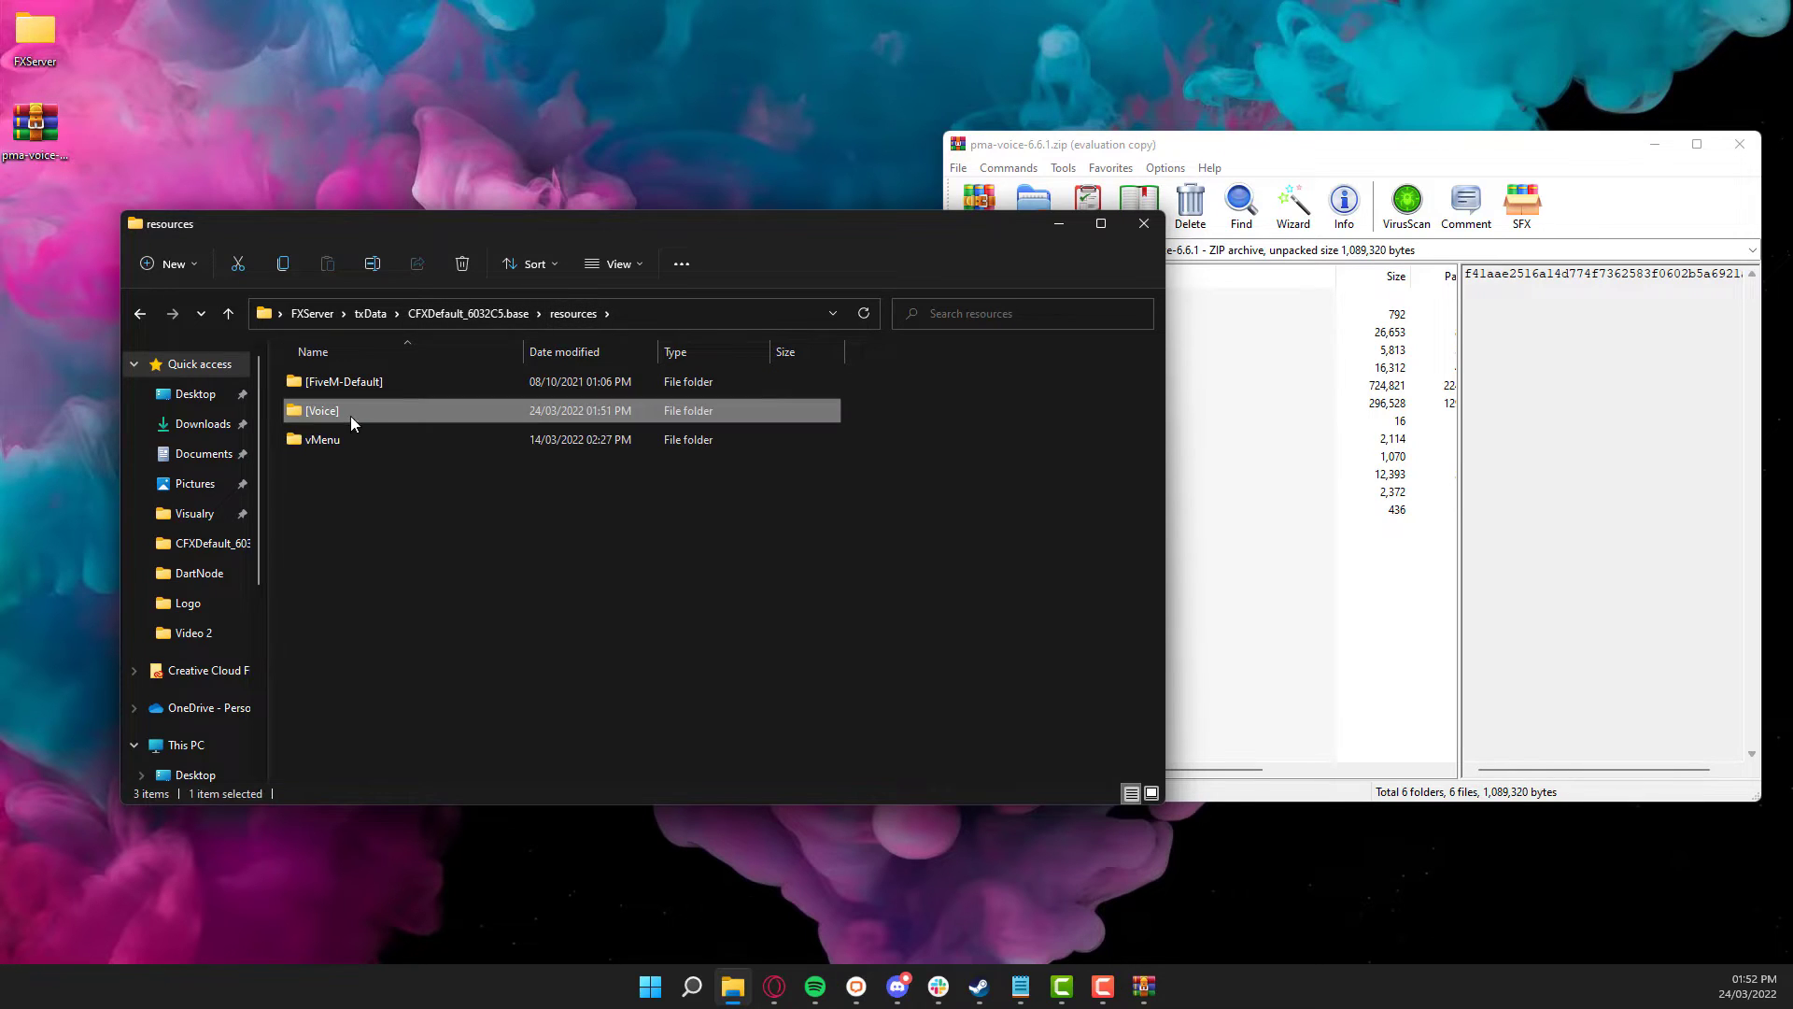
- Open the permissions file in vMenu's config folder and go to its Voice Chat Options Menu section
double_click(339, 446)
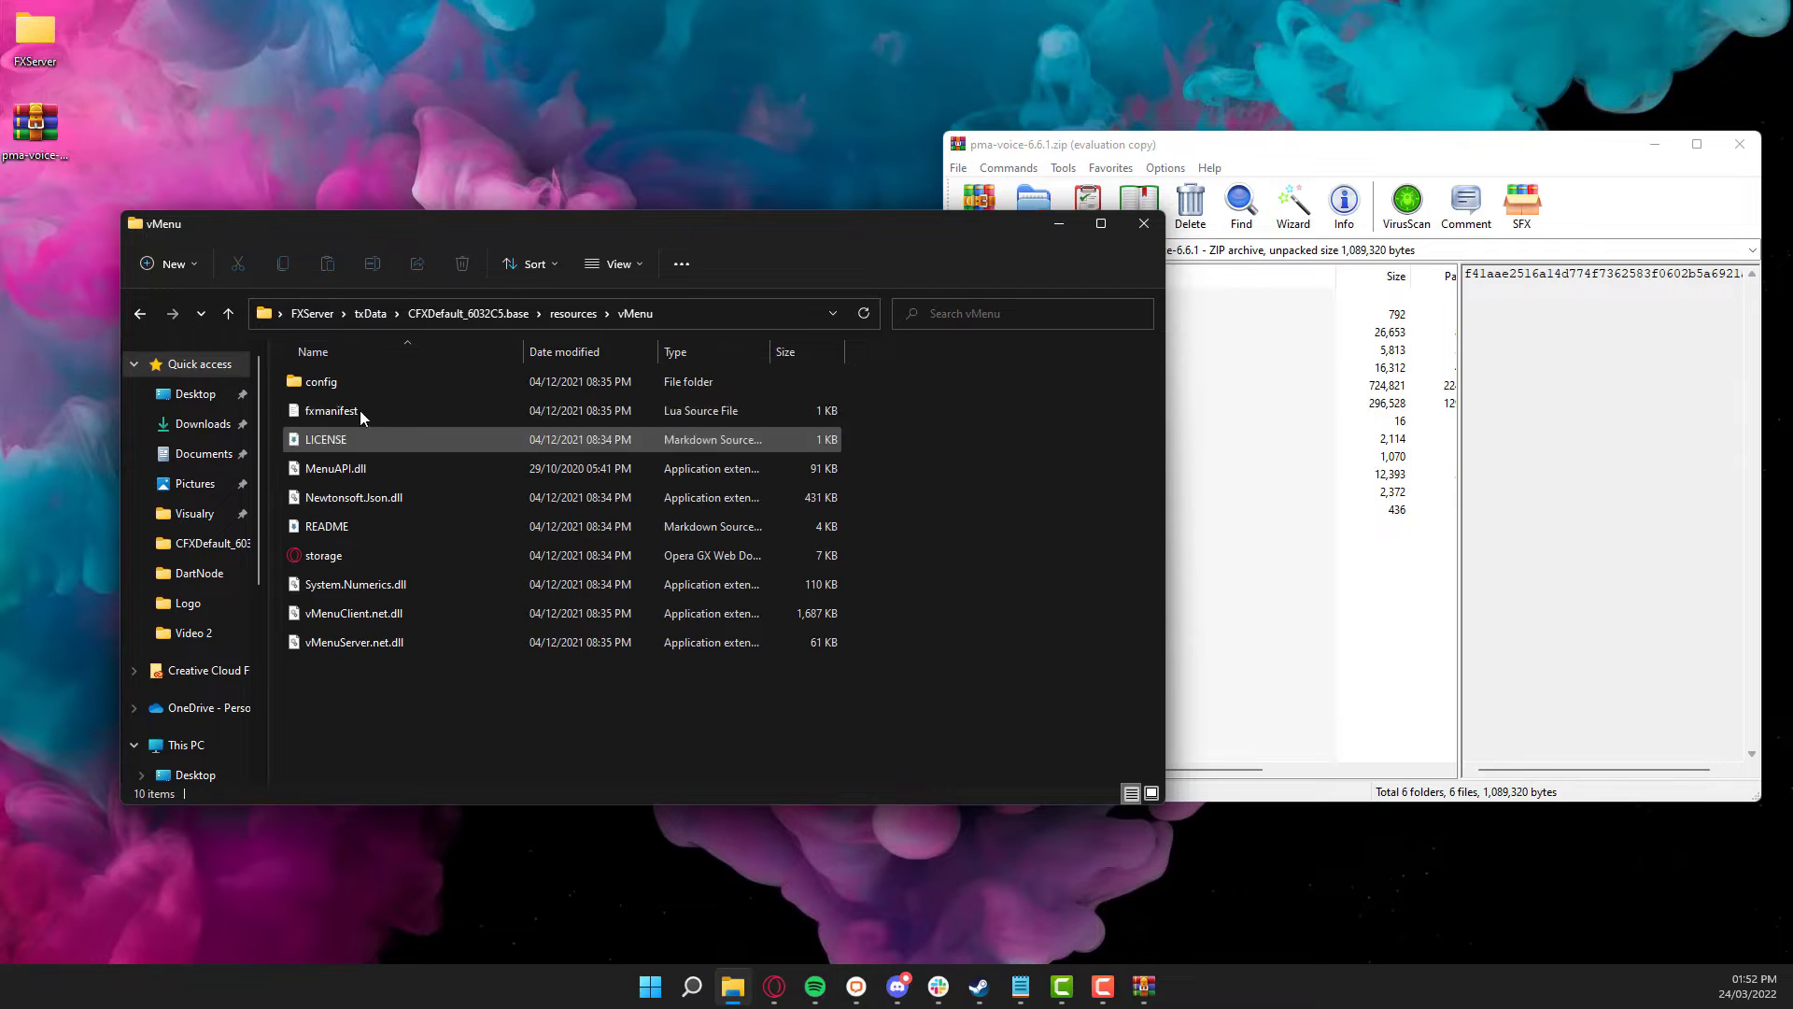
double_click(369, 392)
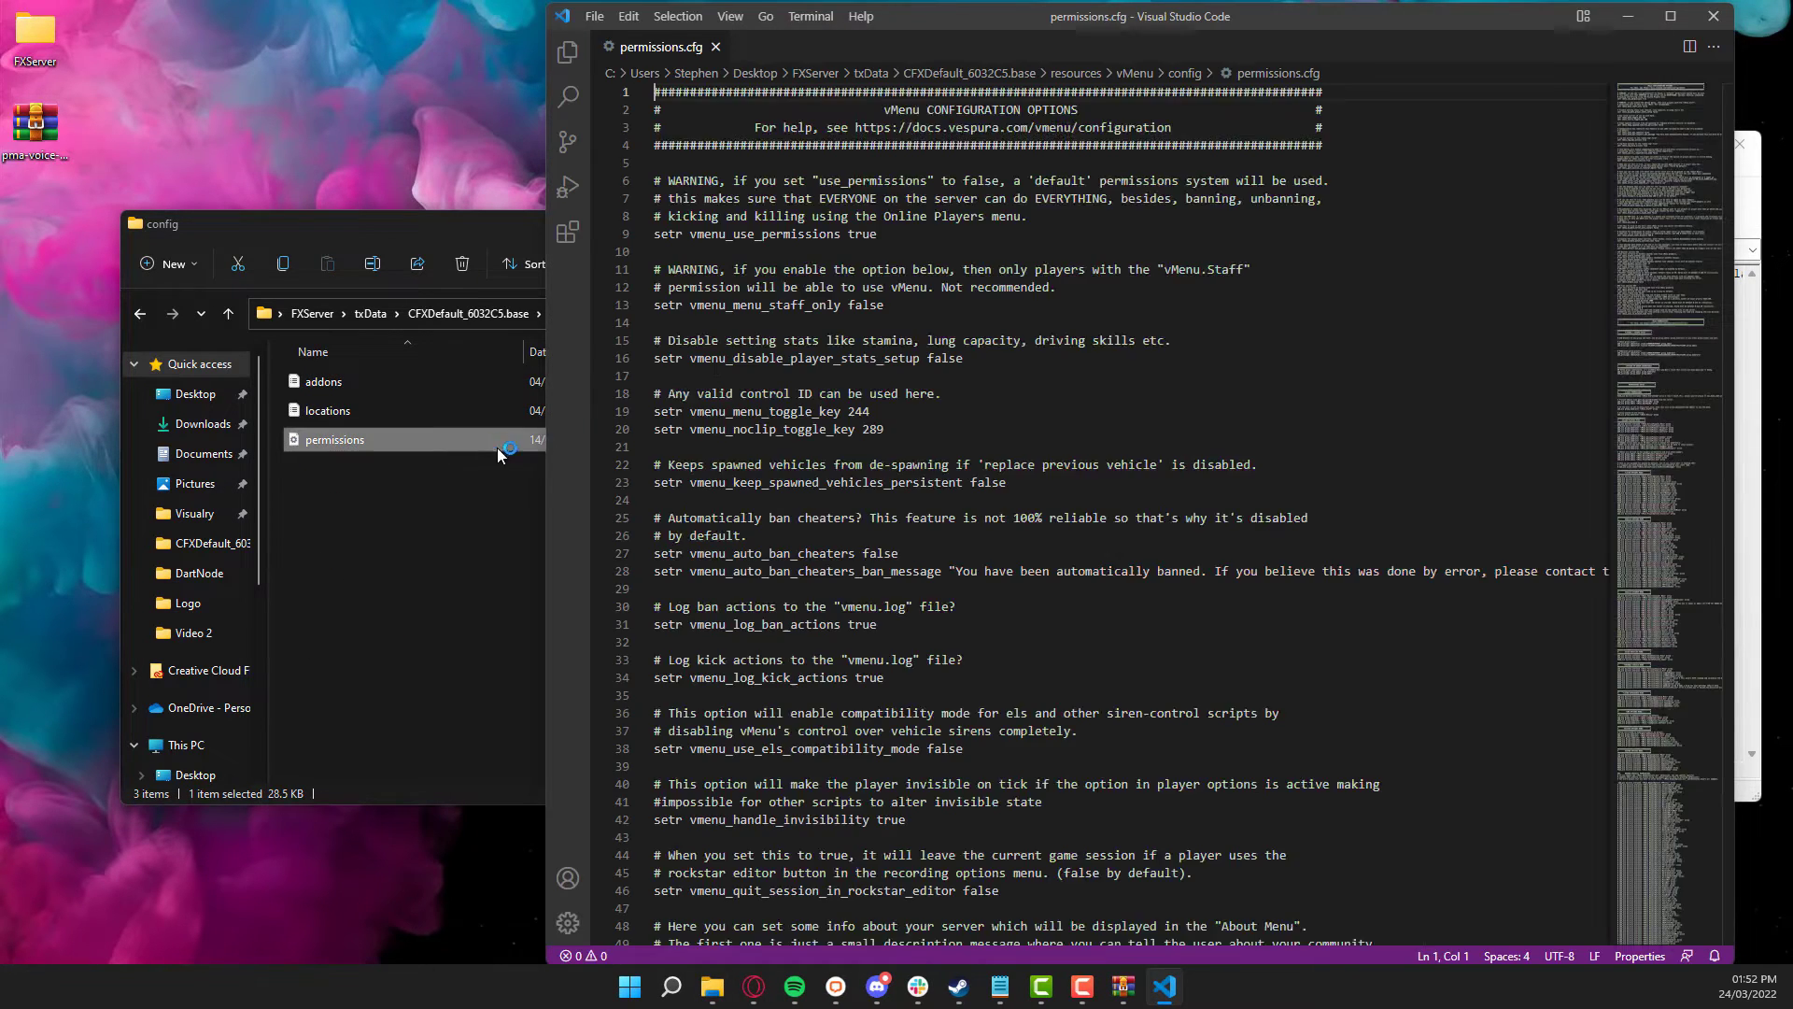
scroll(1133, 291, down, 20)
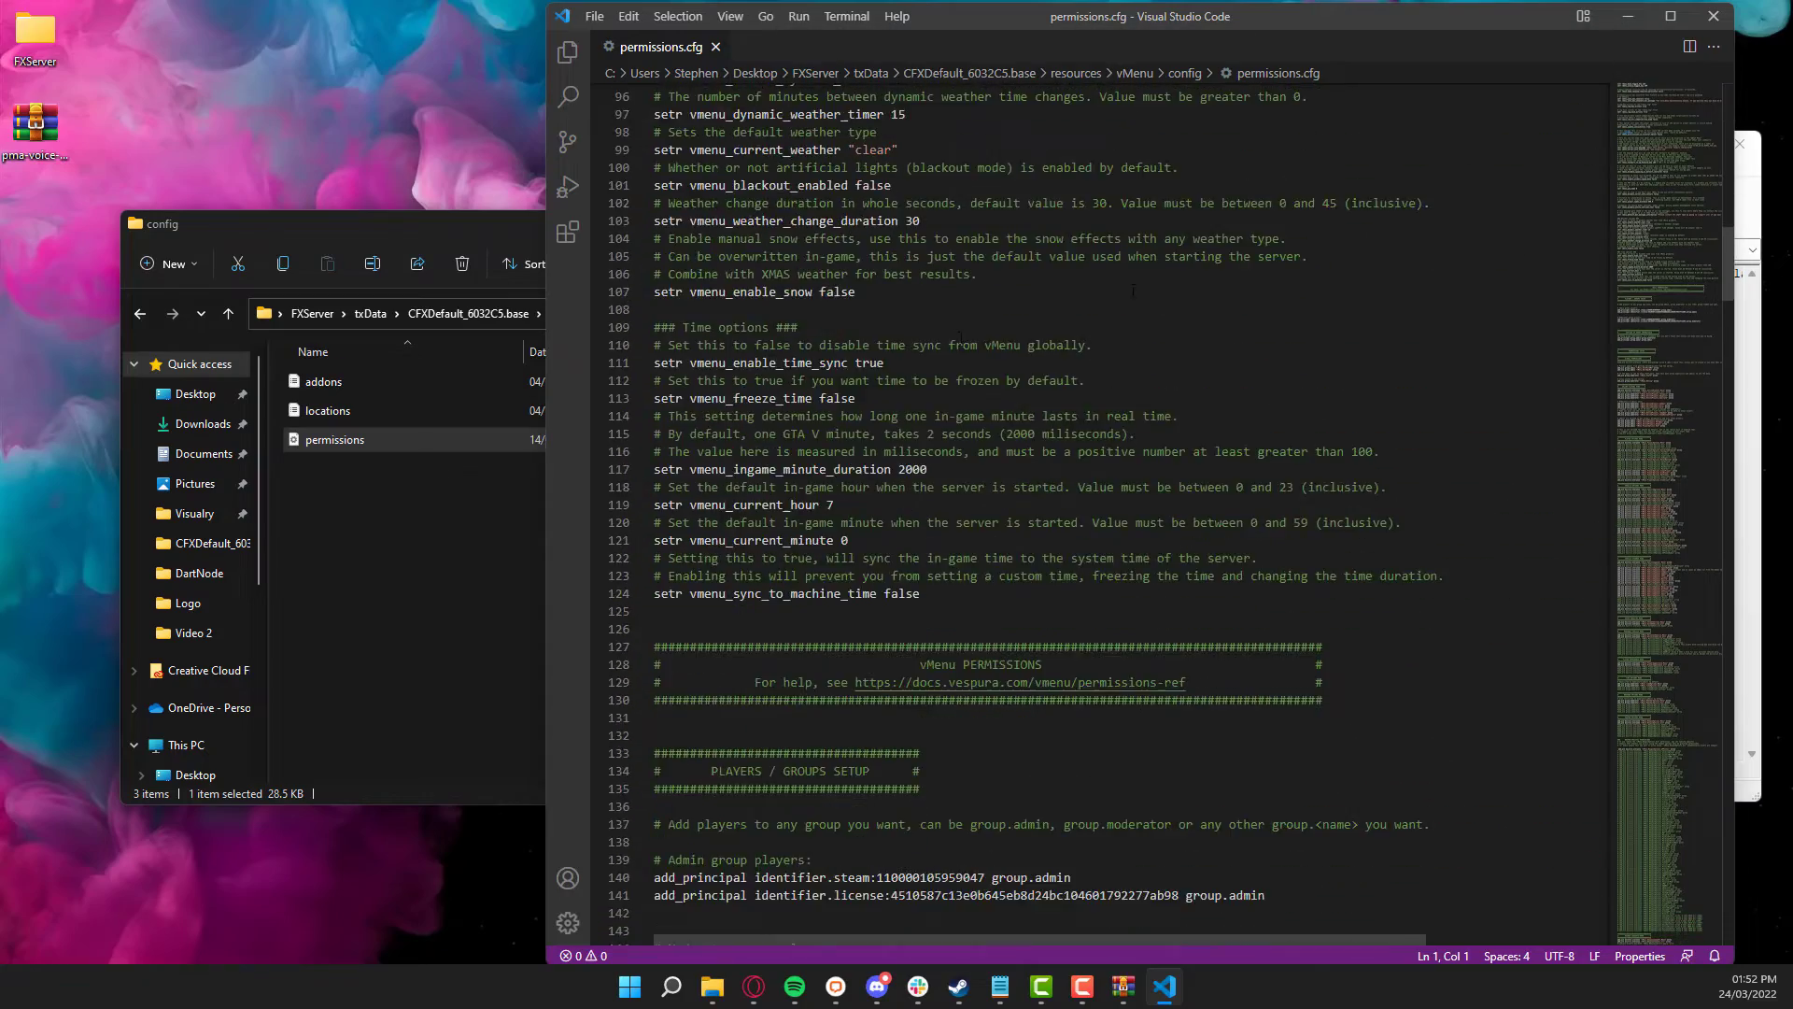
drag(1666, 271, 1666, 853)
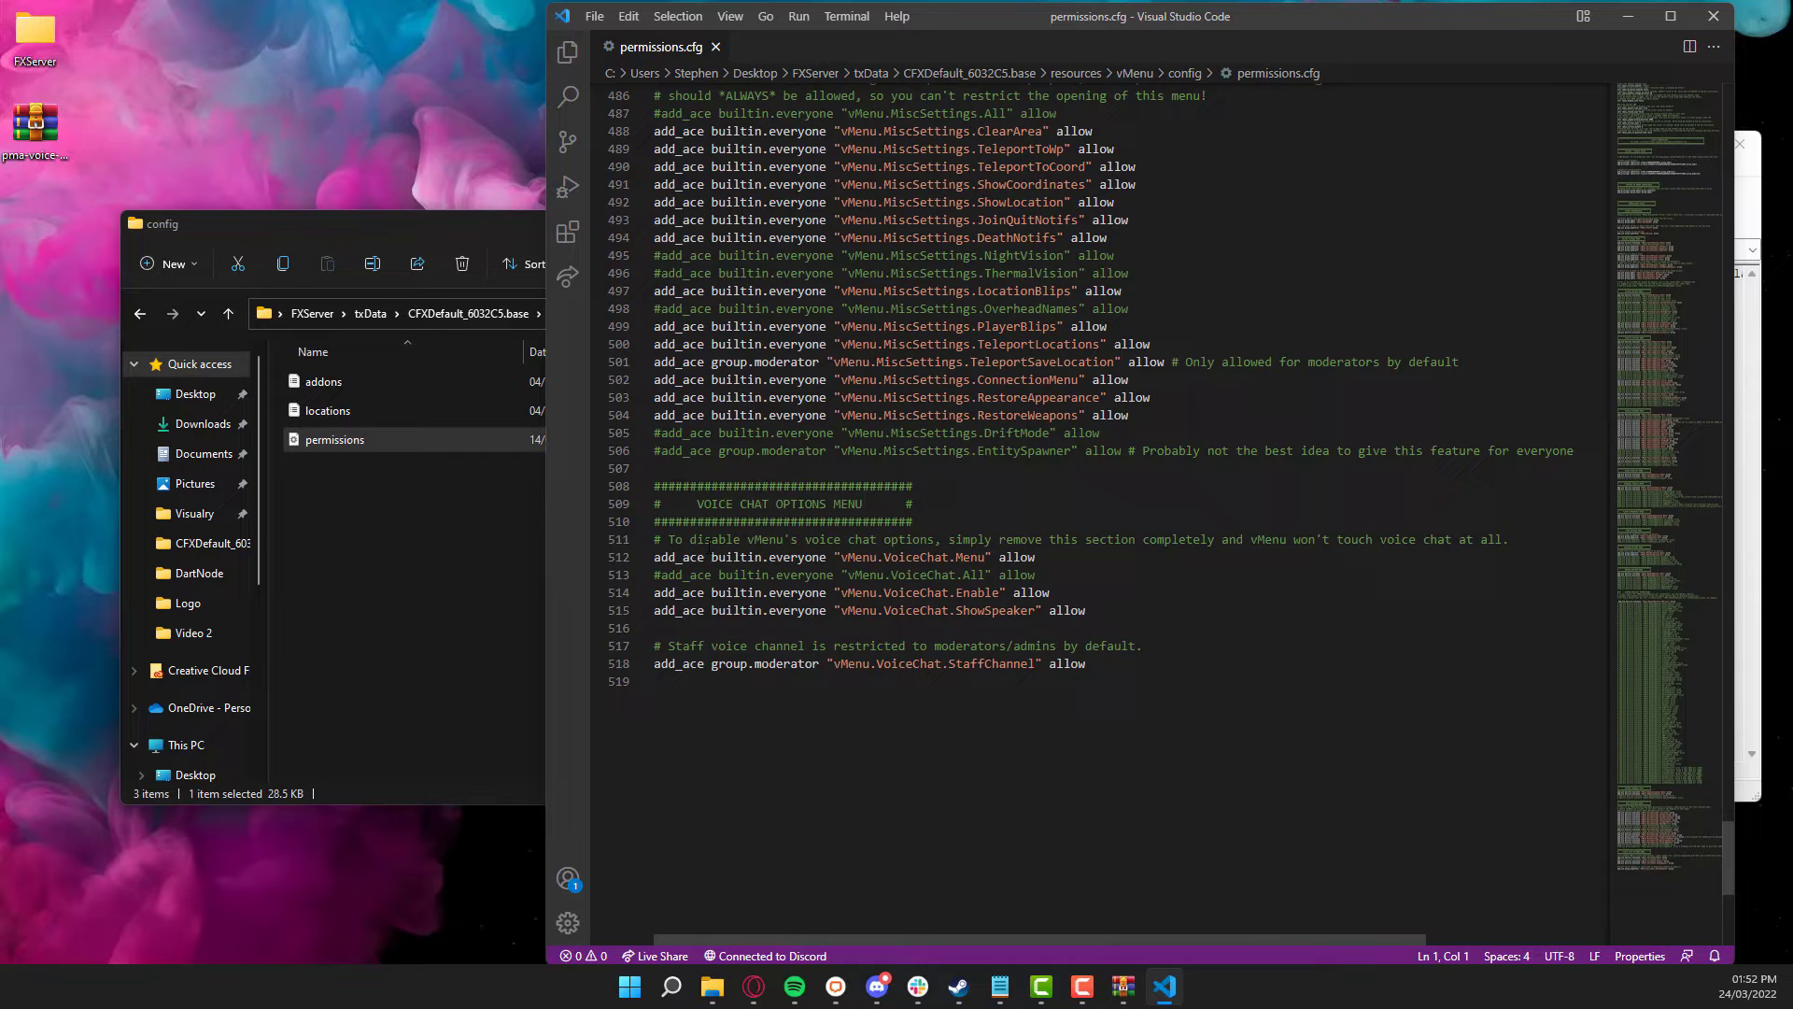
- Comment out the VoiceChat Menu, Enable, ShowSpeaker and StaffChannel permission lines with # and save the file
click(654, 557)
text(#)
click(654, 592)
text(#)
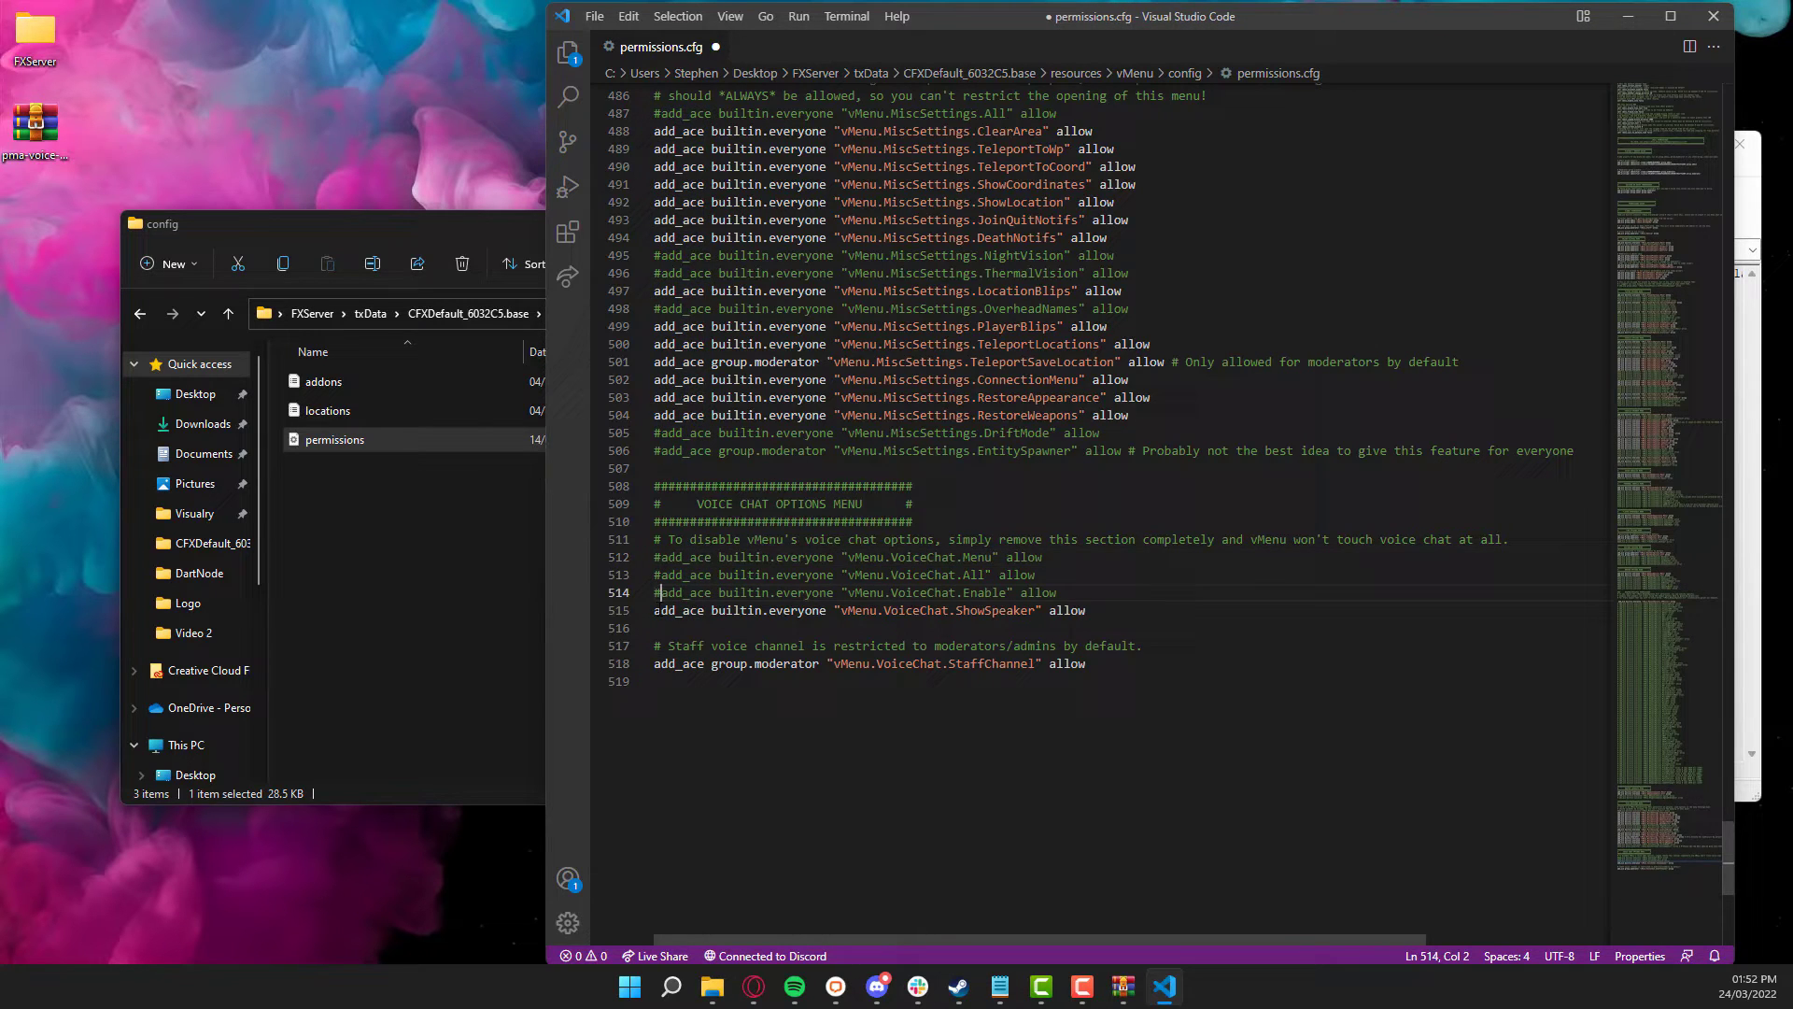
click(655, 610)
text(#)
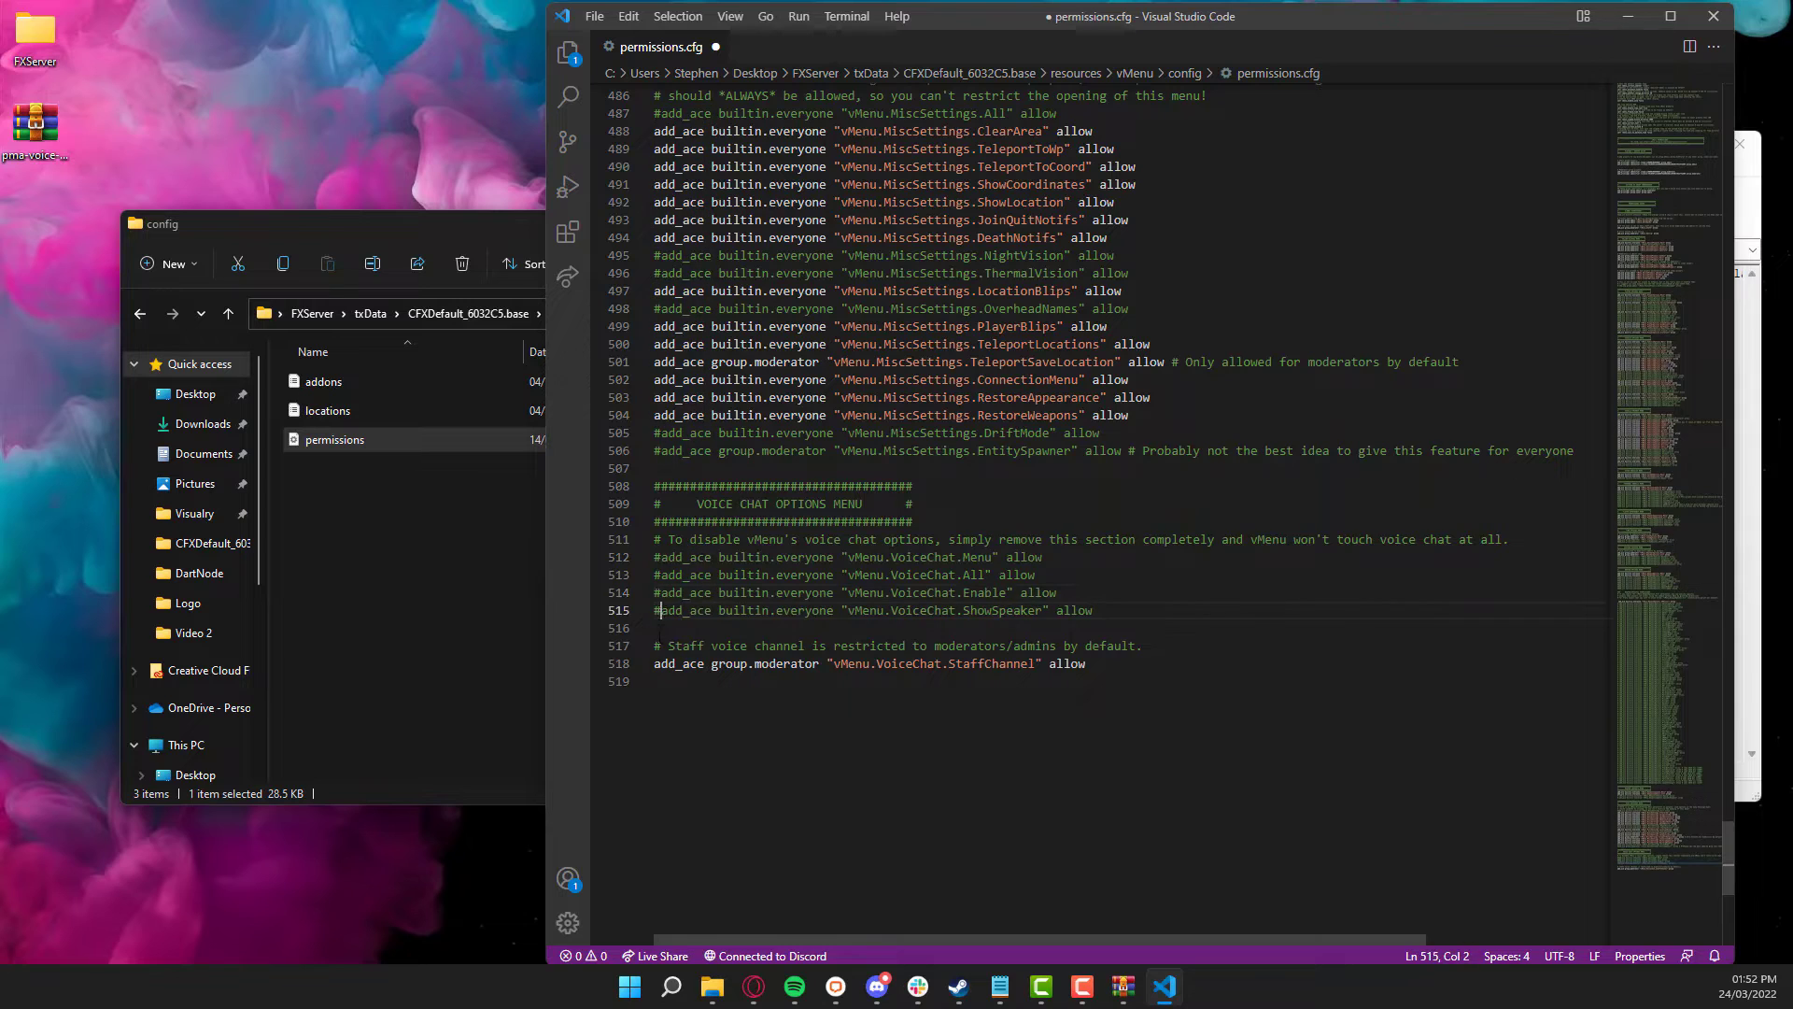
click(655, 663)
text(#)
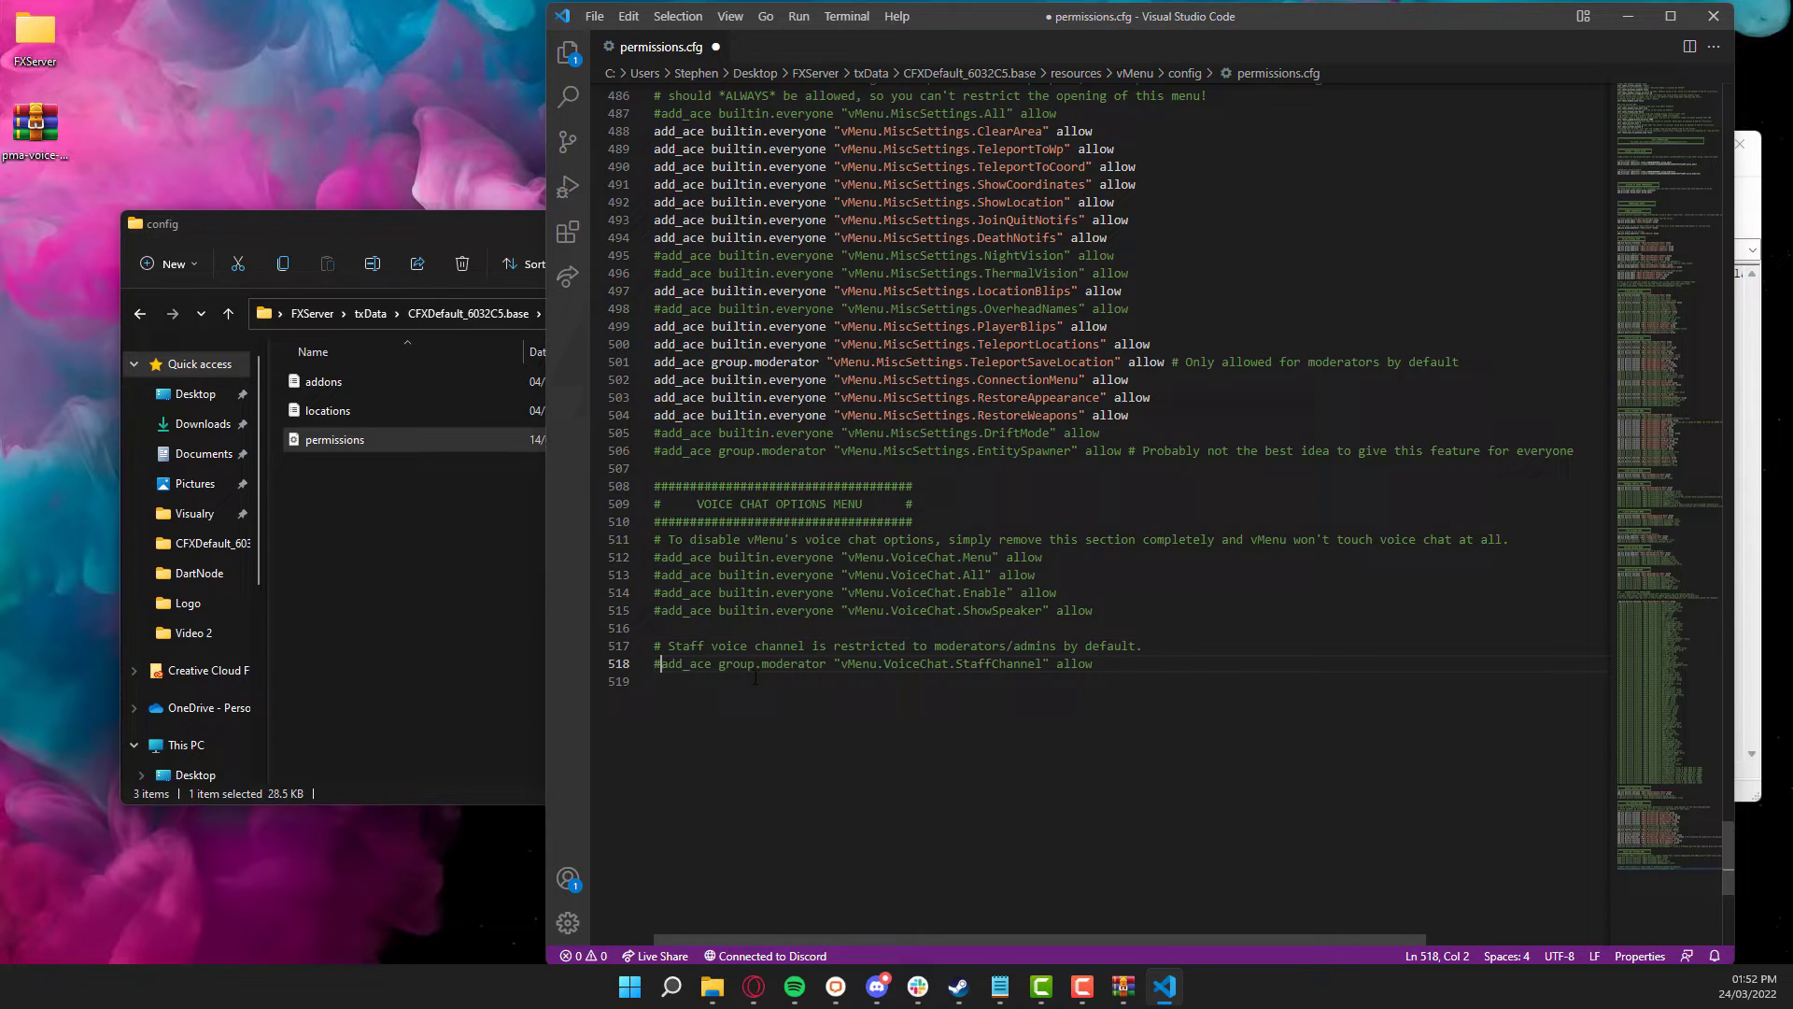
key(ctrl+s)
- Examine the vMenu.Everything line under Global Permissions and the builtin.everyone permission lines in the sections below it
scroll(729, 626, up, 20)
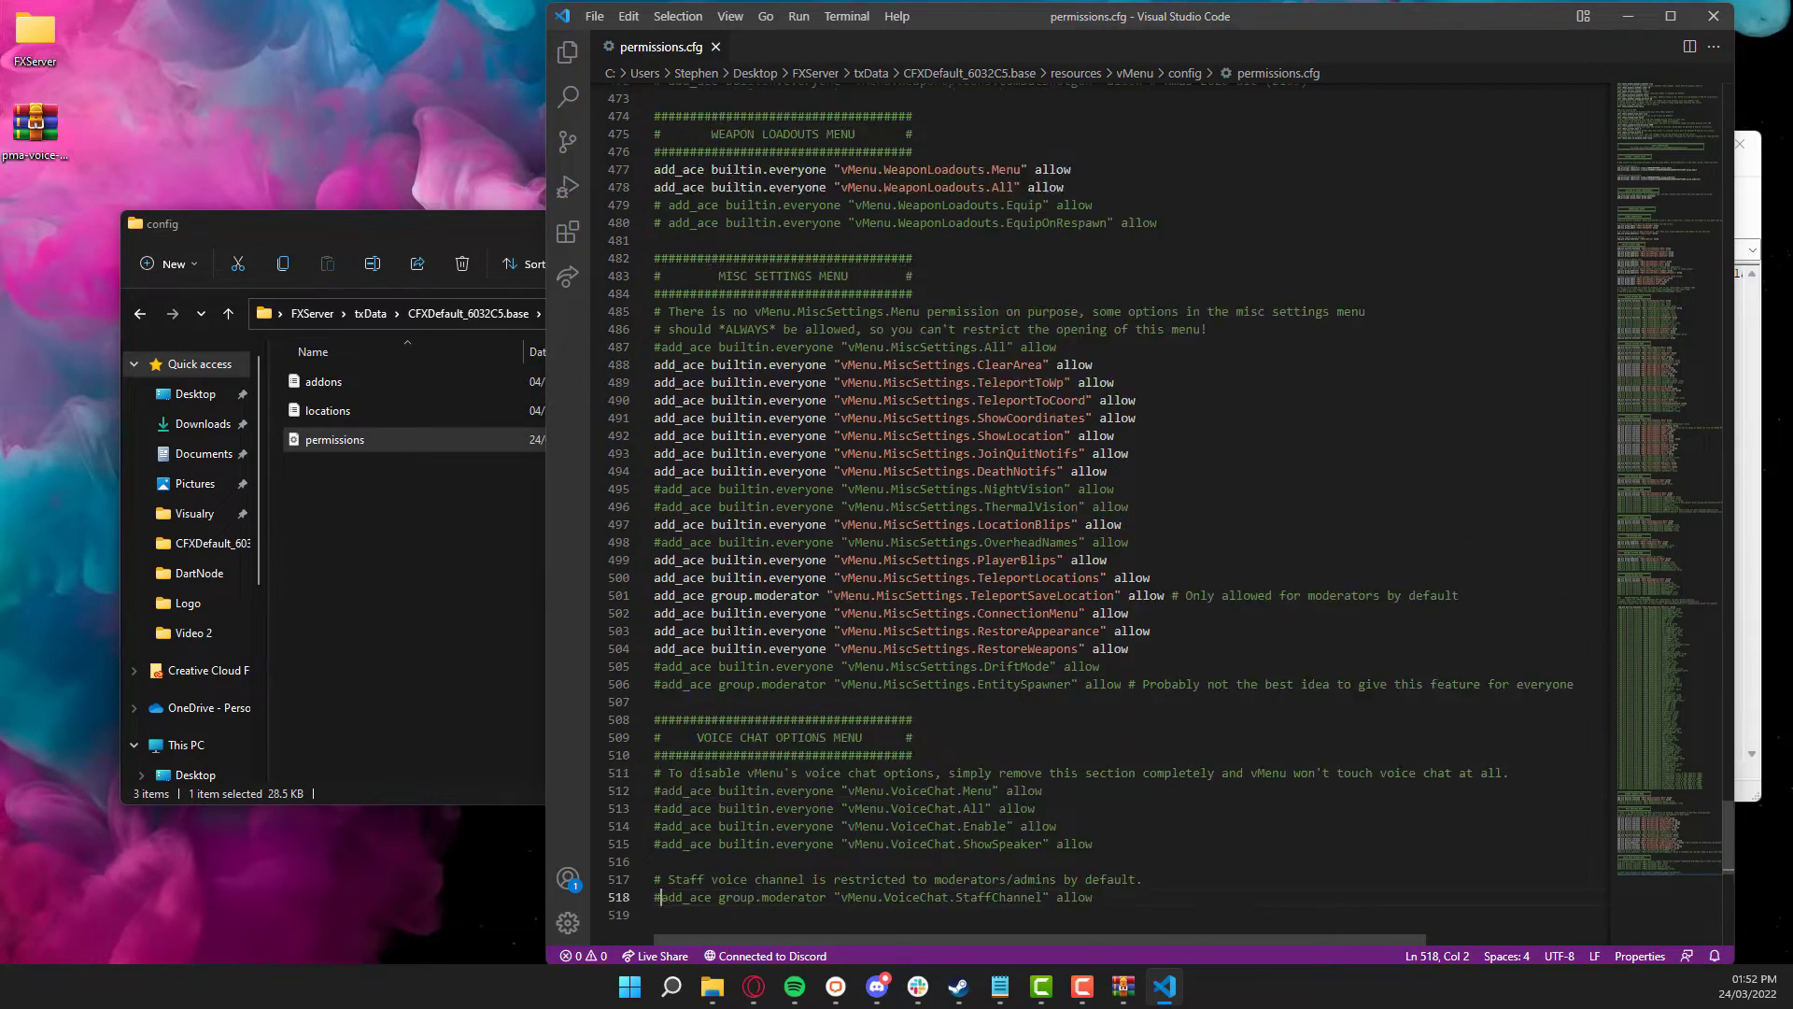
drag(1660, 526, 1640, 356)
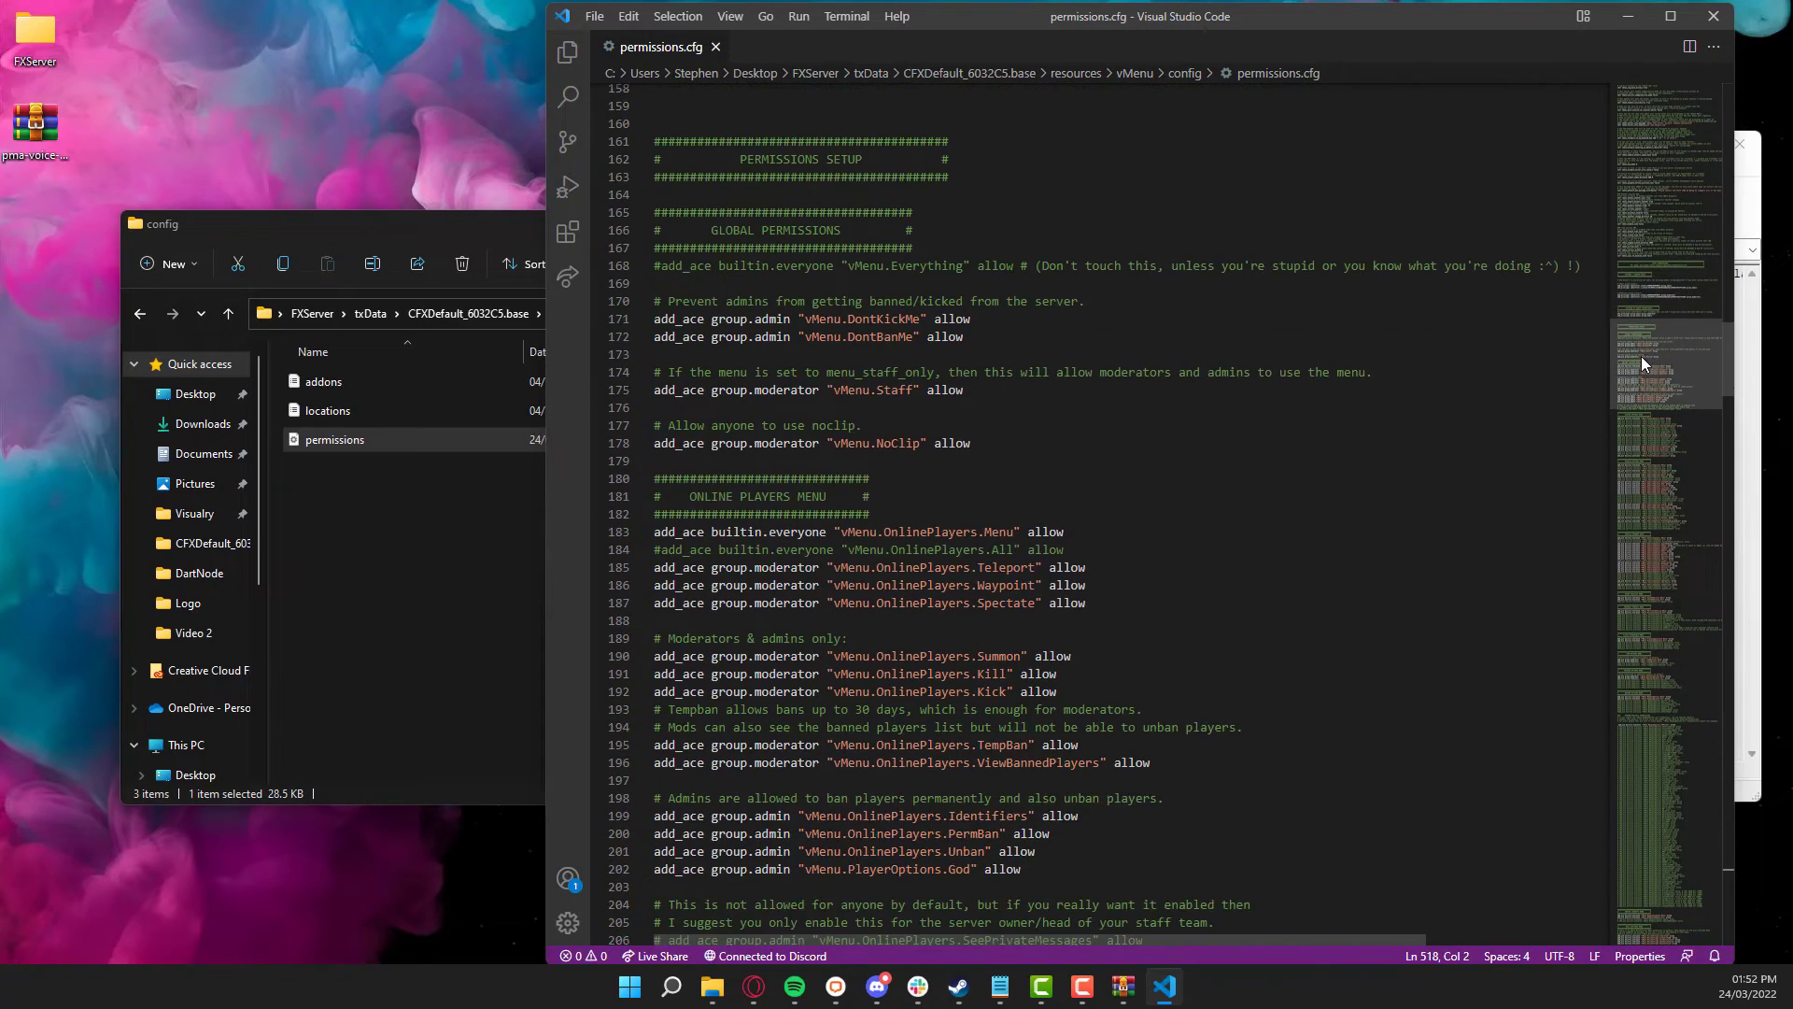
drag(892, 266, 956, 267)
click(957, 268)
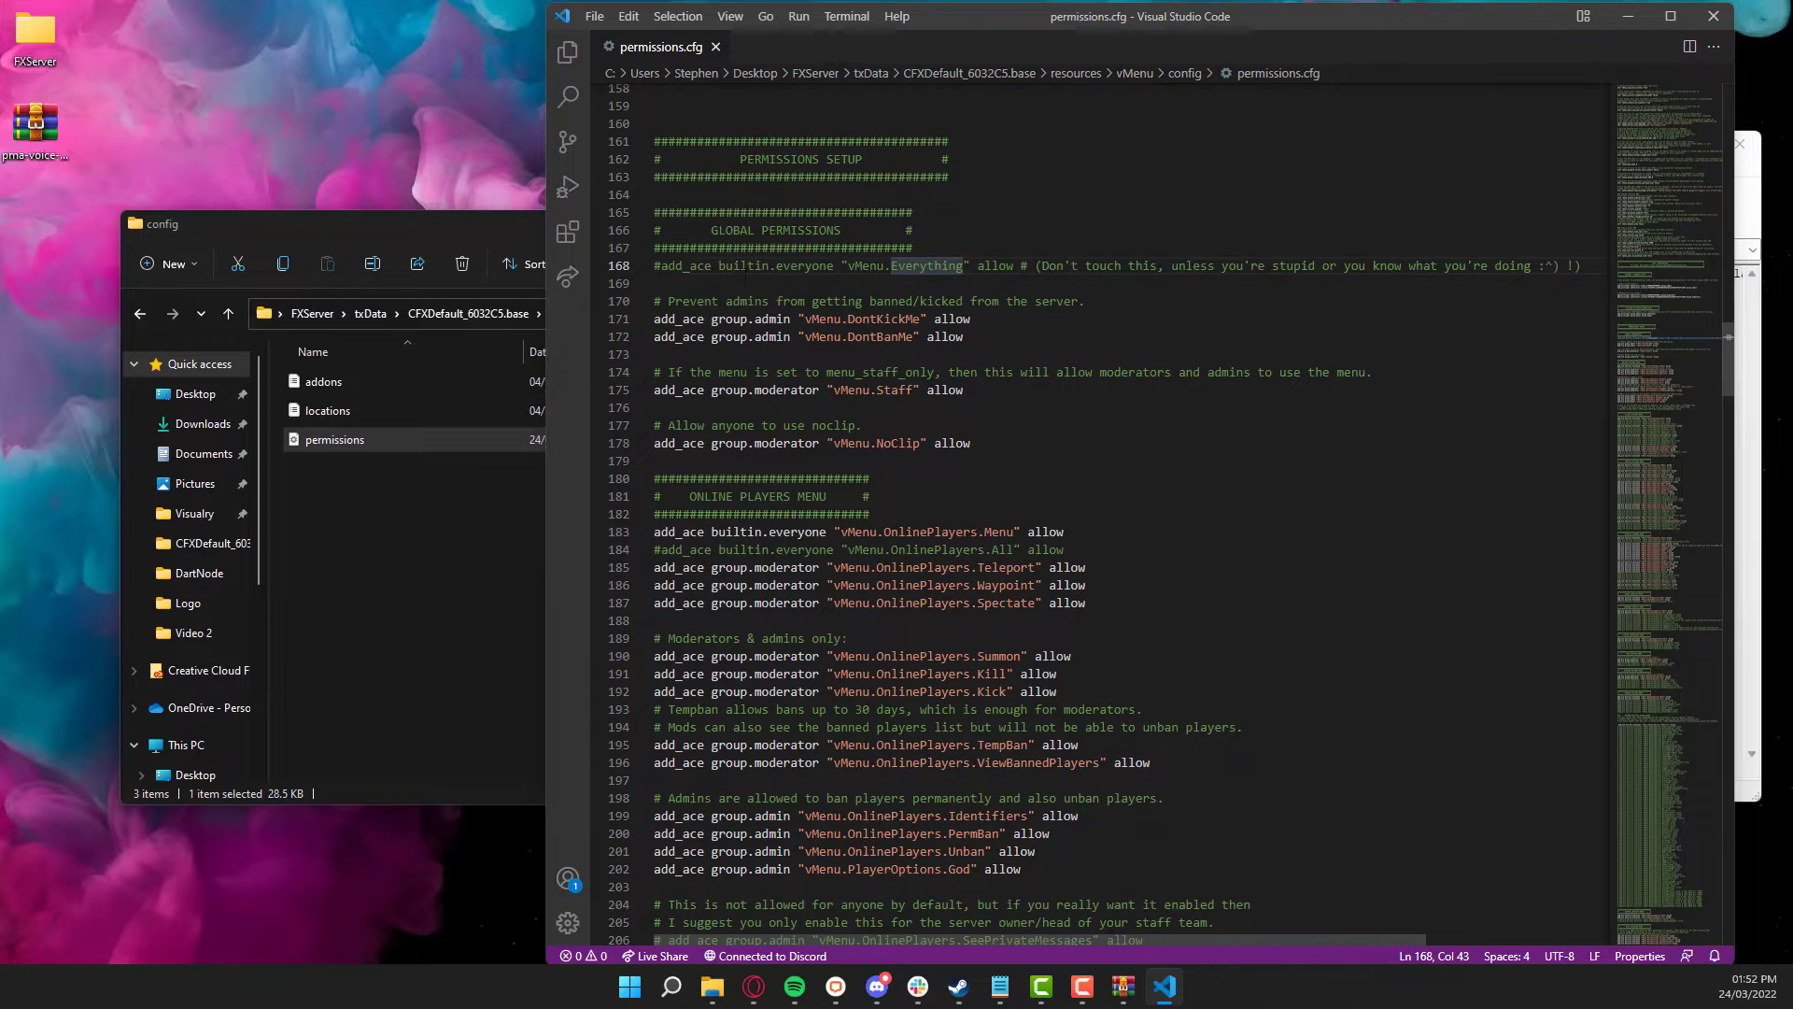
click(661, 266)
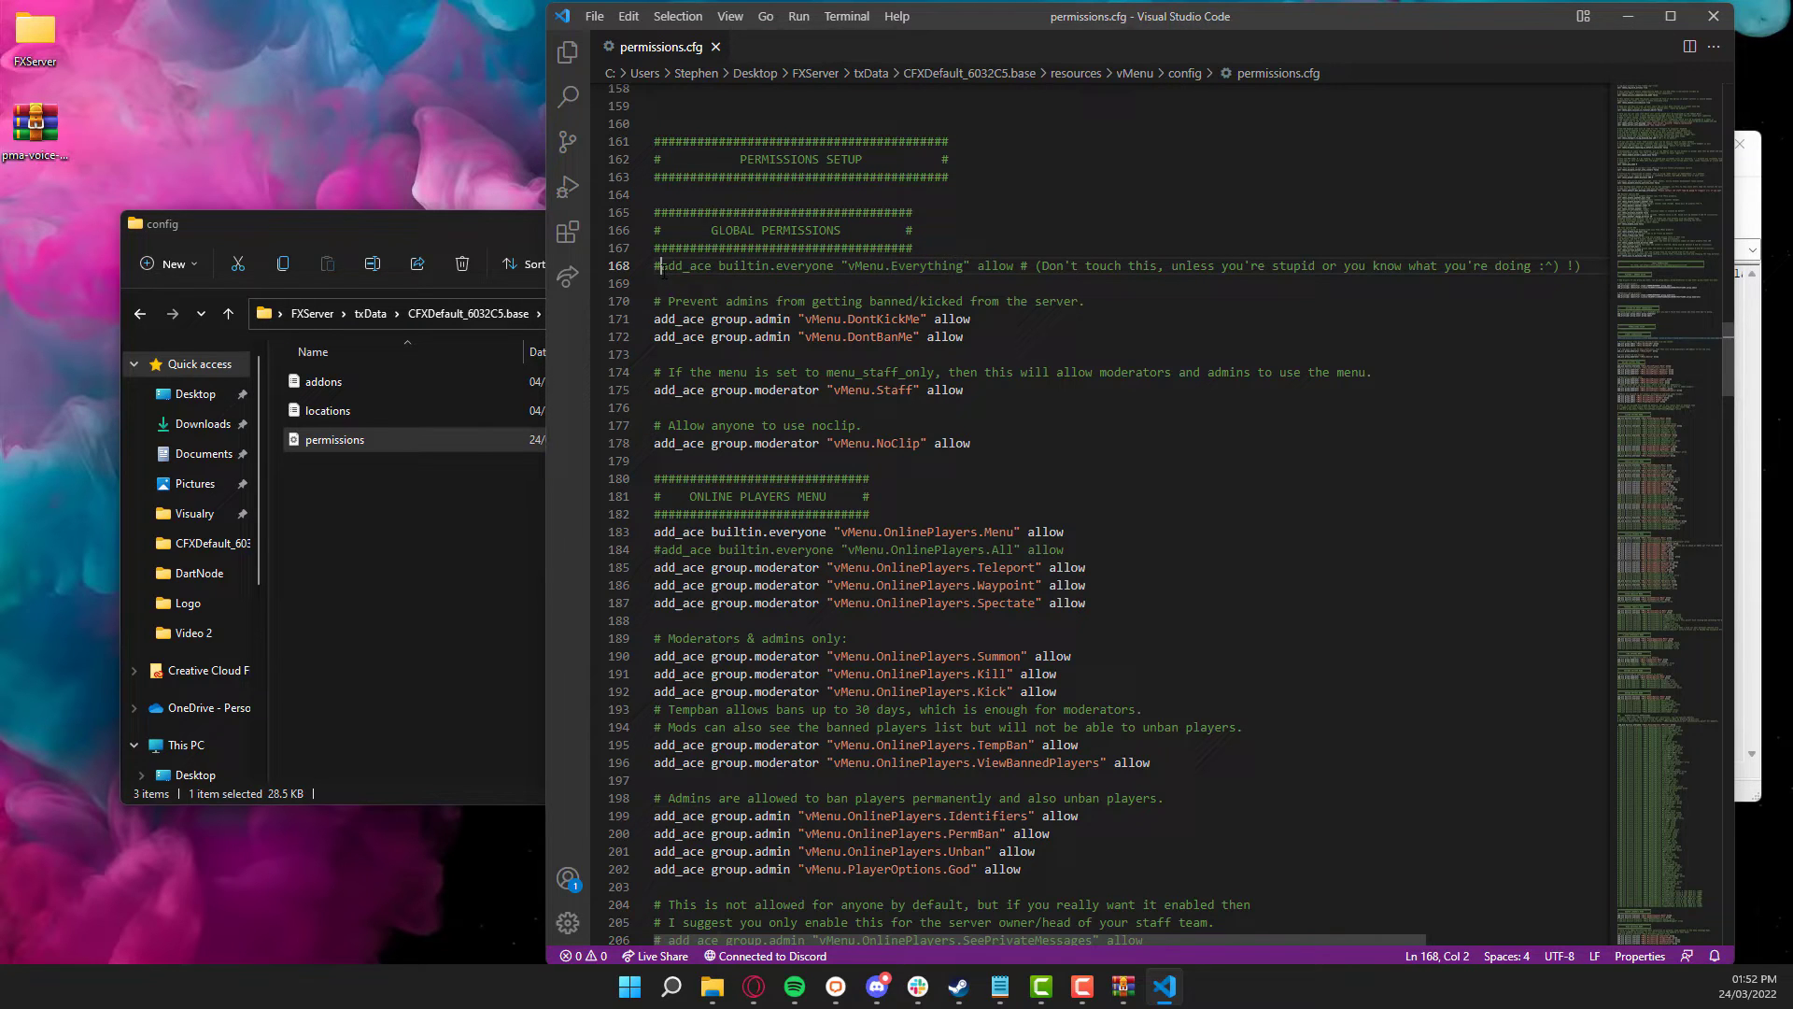
drag(661, 267, 820, 268)
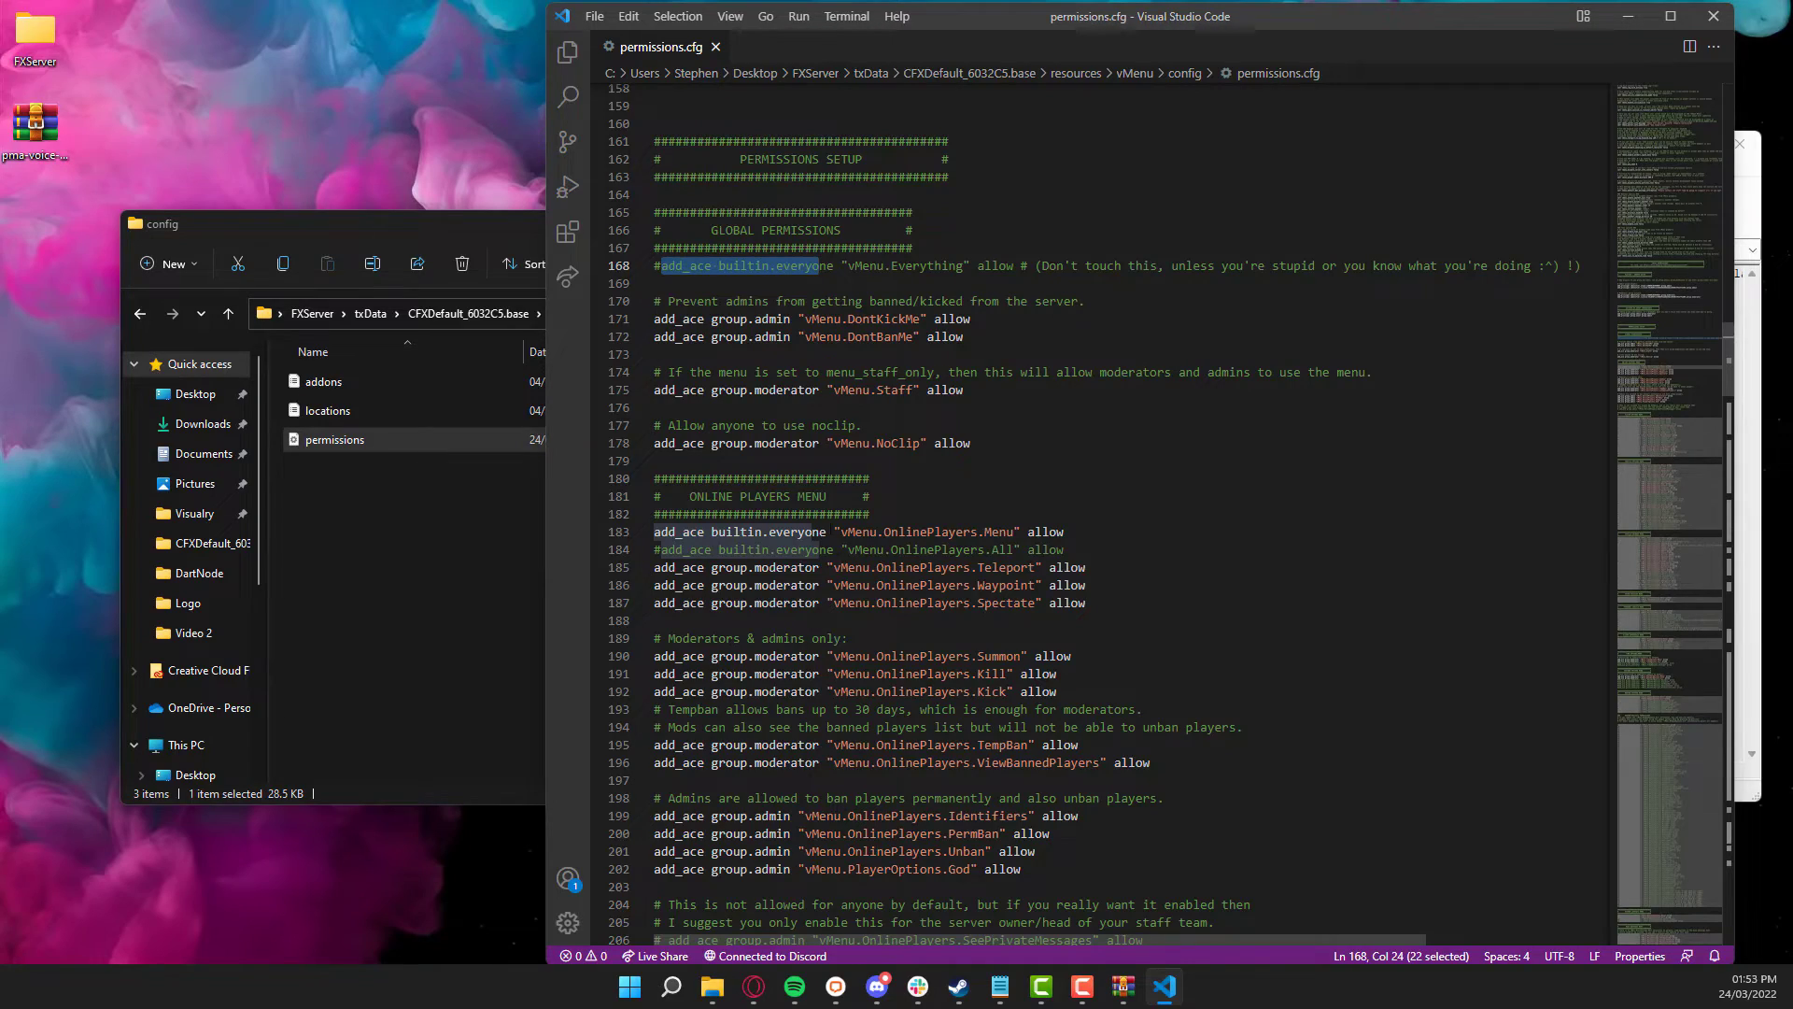
scroll(1093, 514, down, 15)
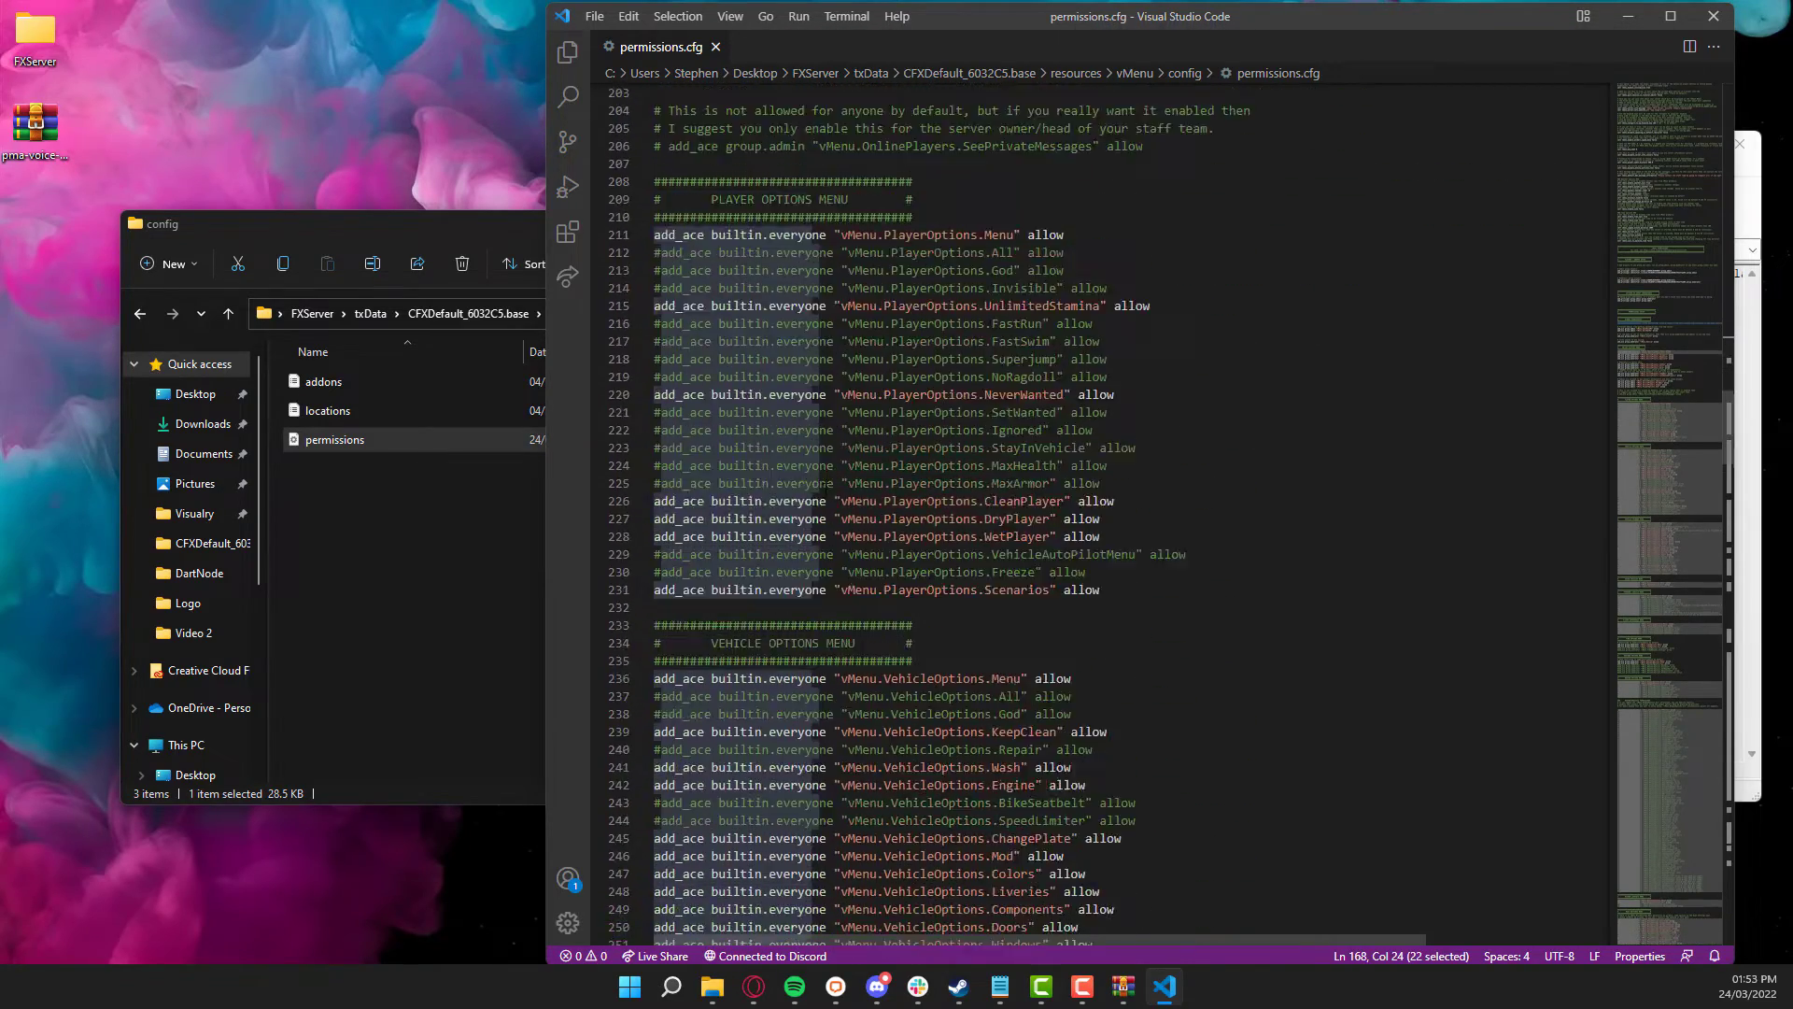
scroll(761, 491, up, 18)
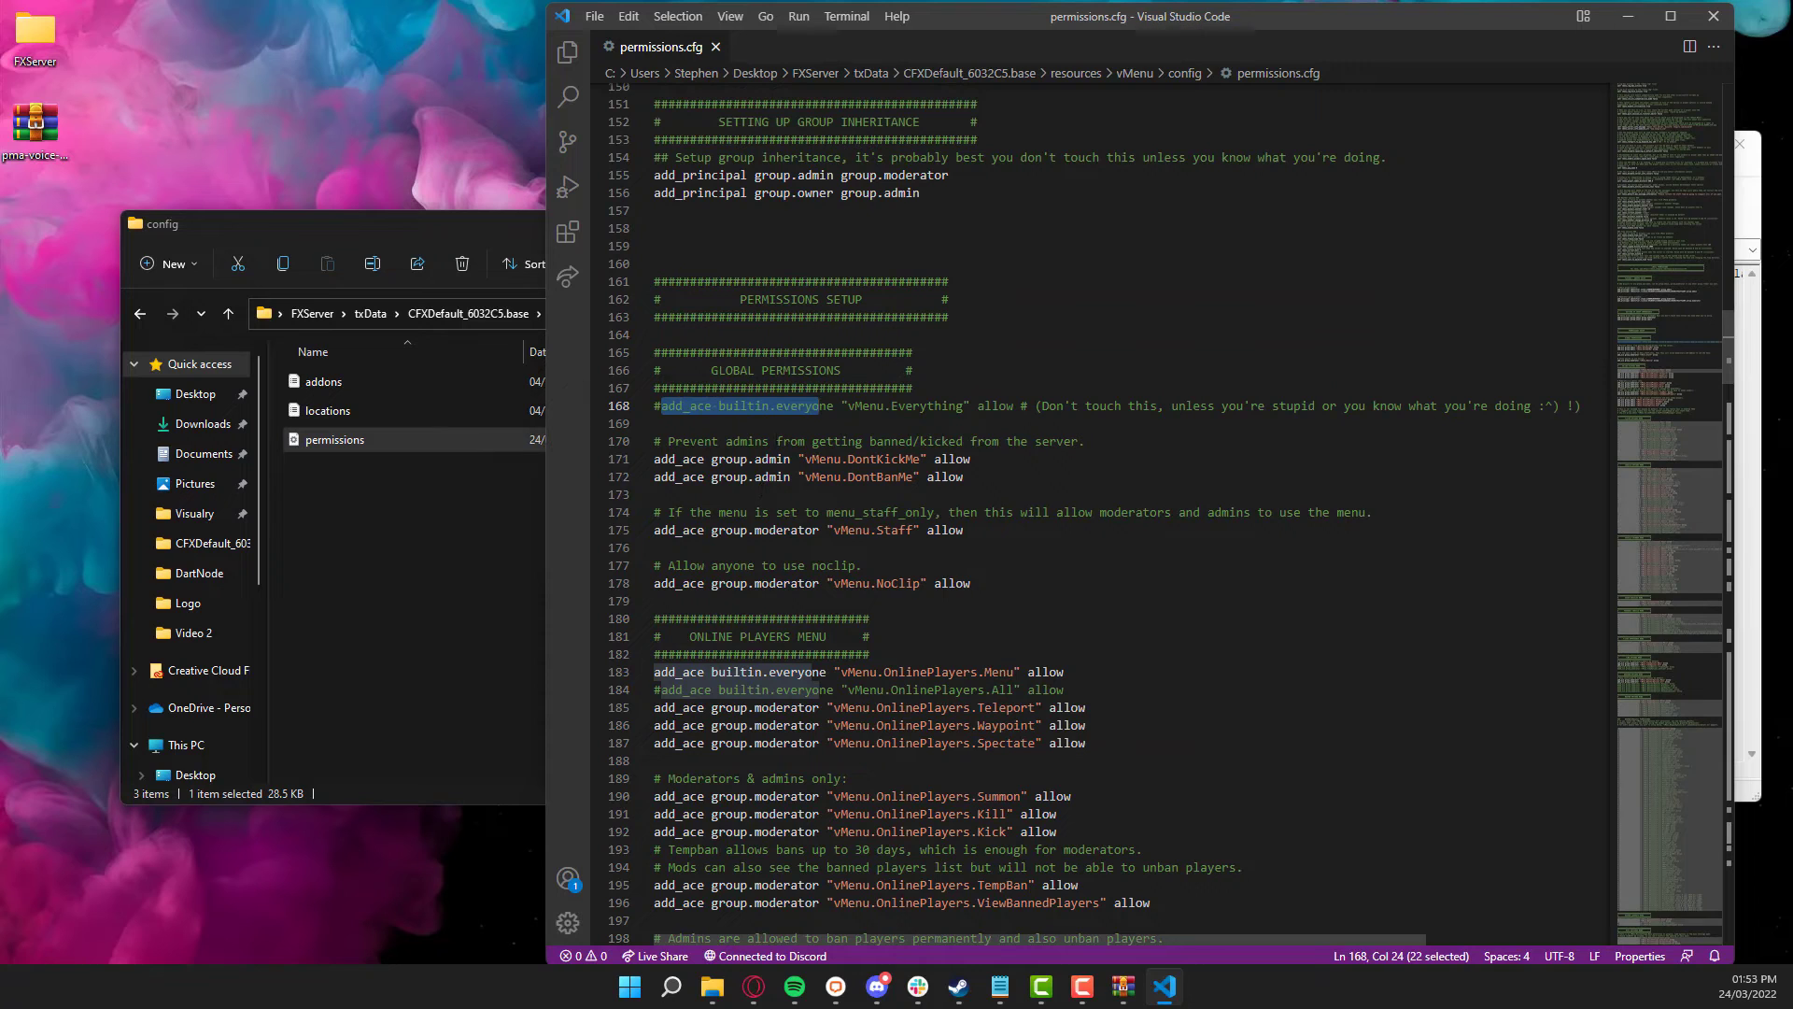
click(776, 441)
- Close the permissions file and open the server config file in the CFXDefault_6032C5.base folder
click(1727, 20)
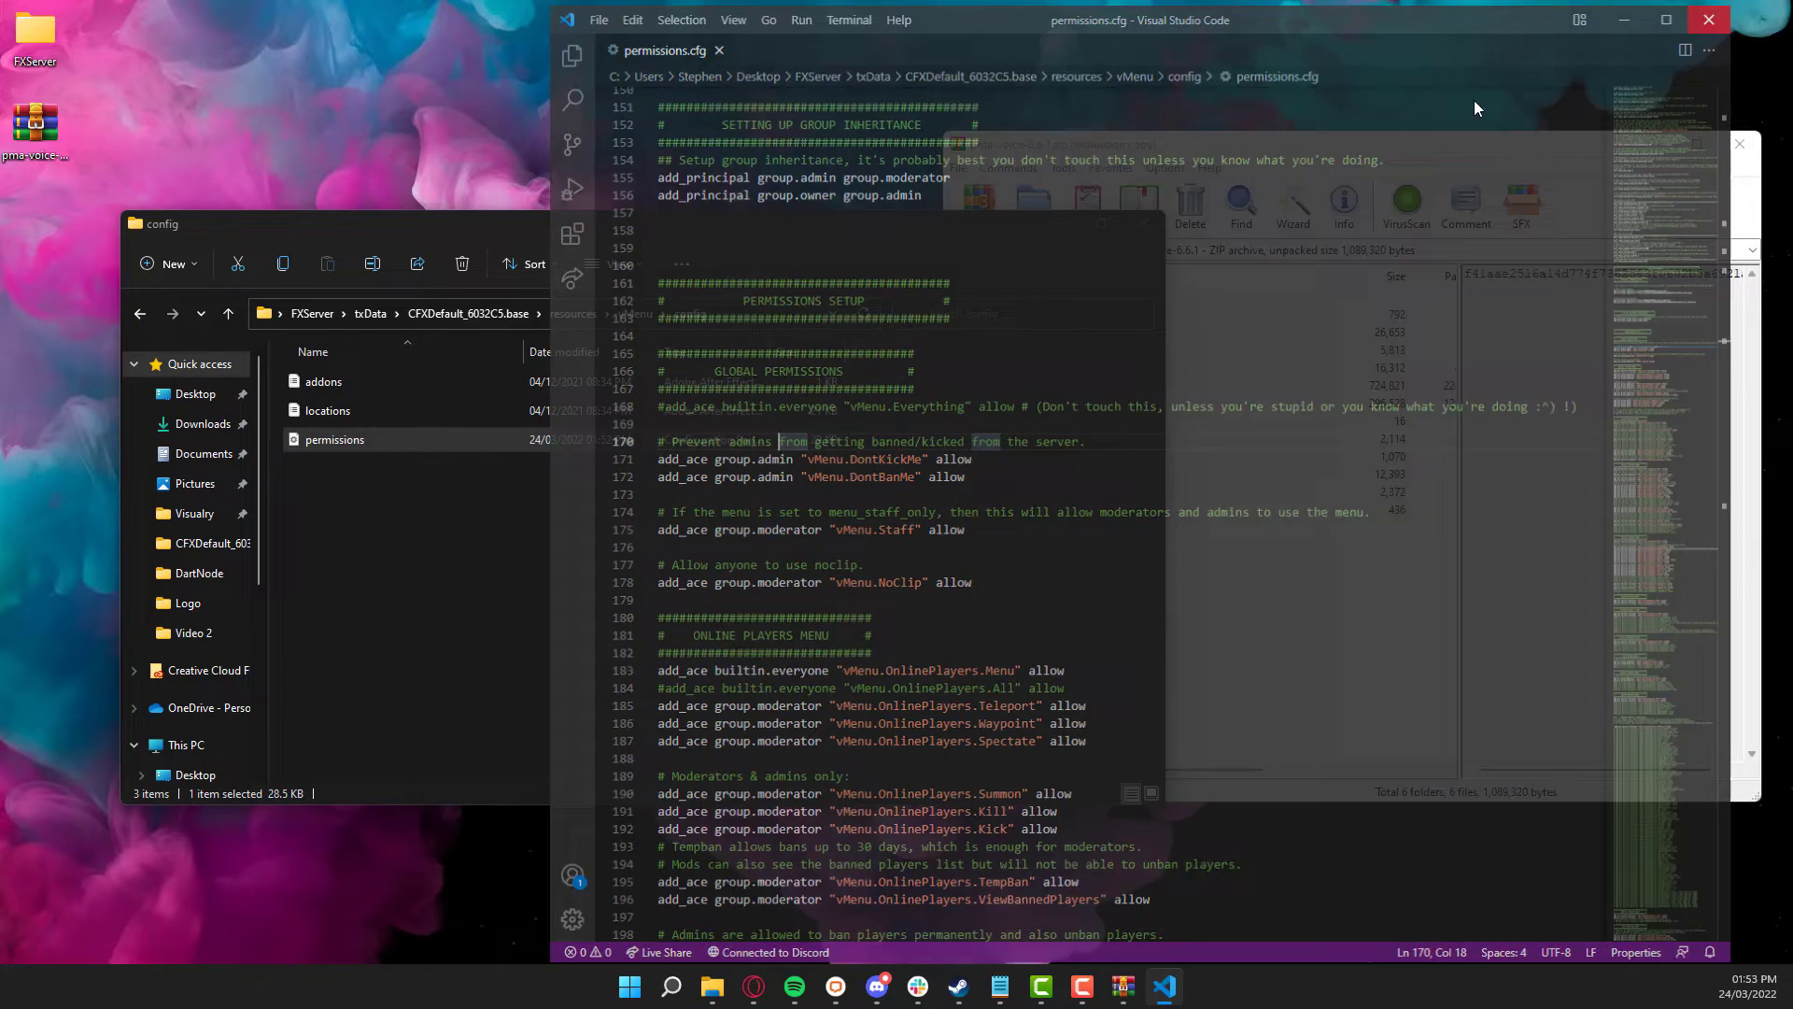
click(666, 515)
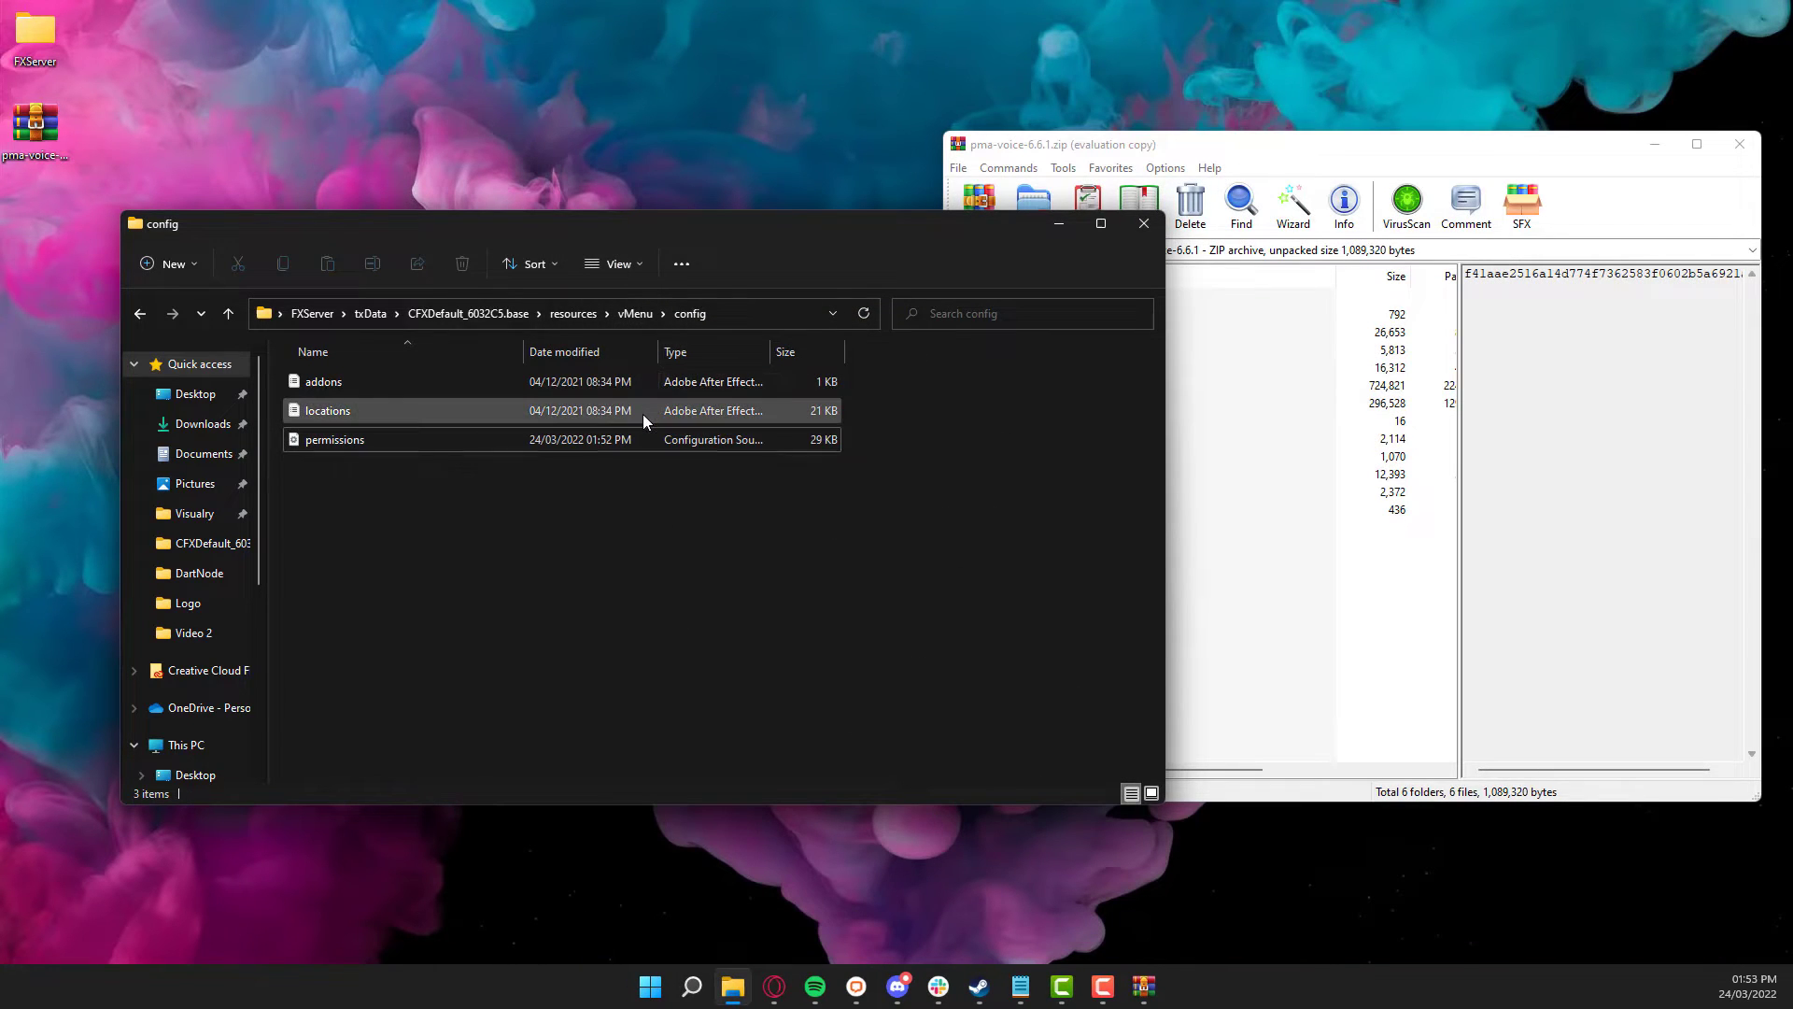
click(573, 315)
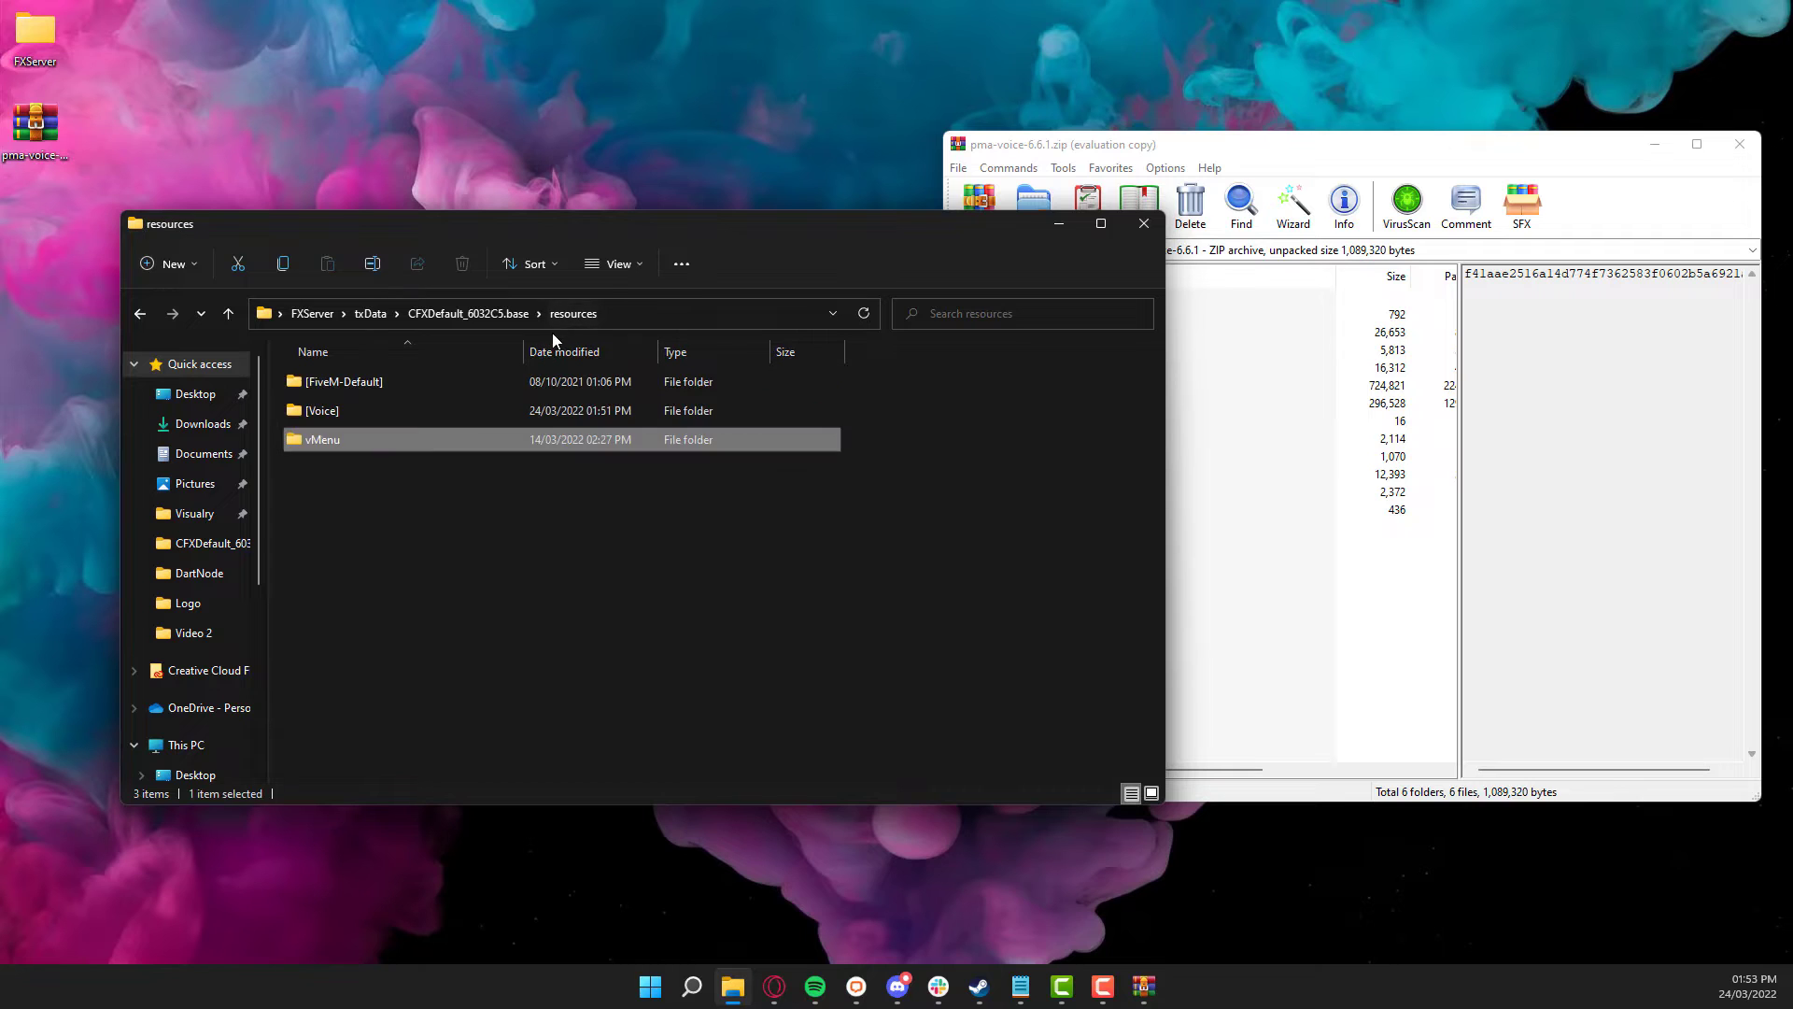
click(496, 323)
double_click(322, 478)
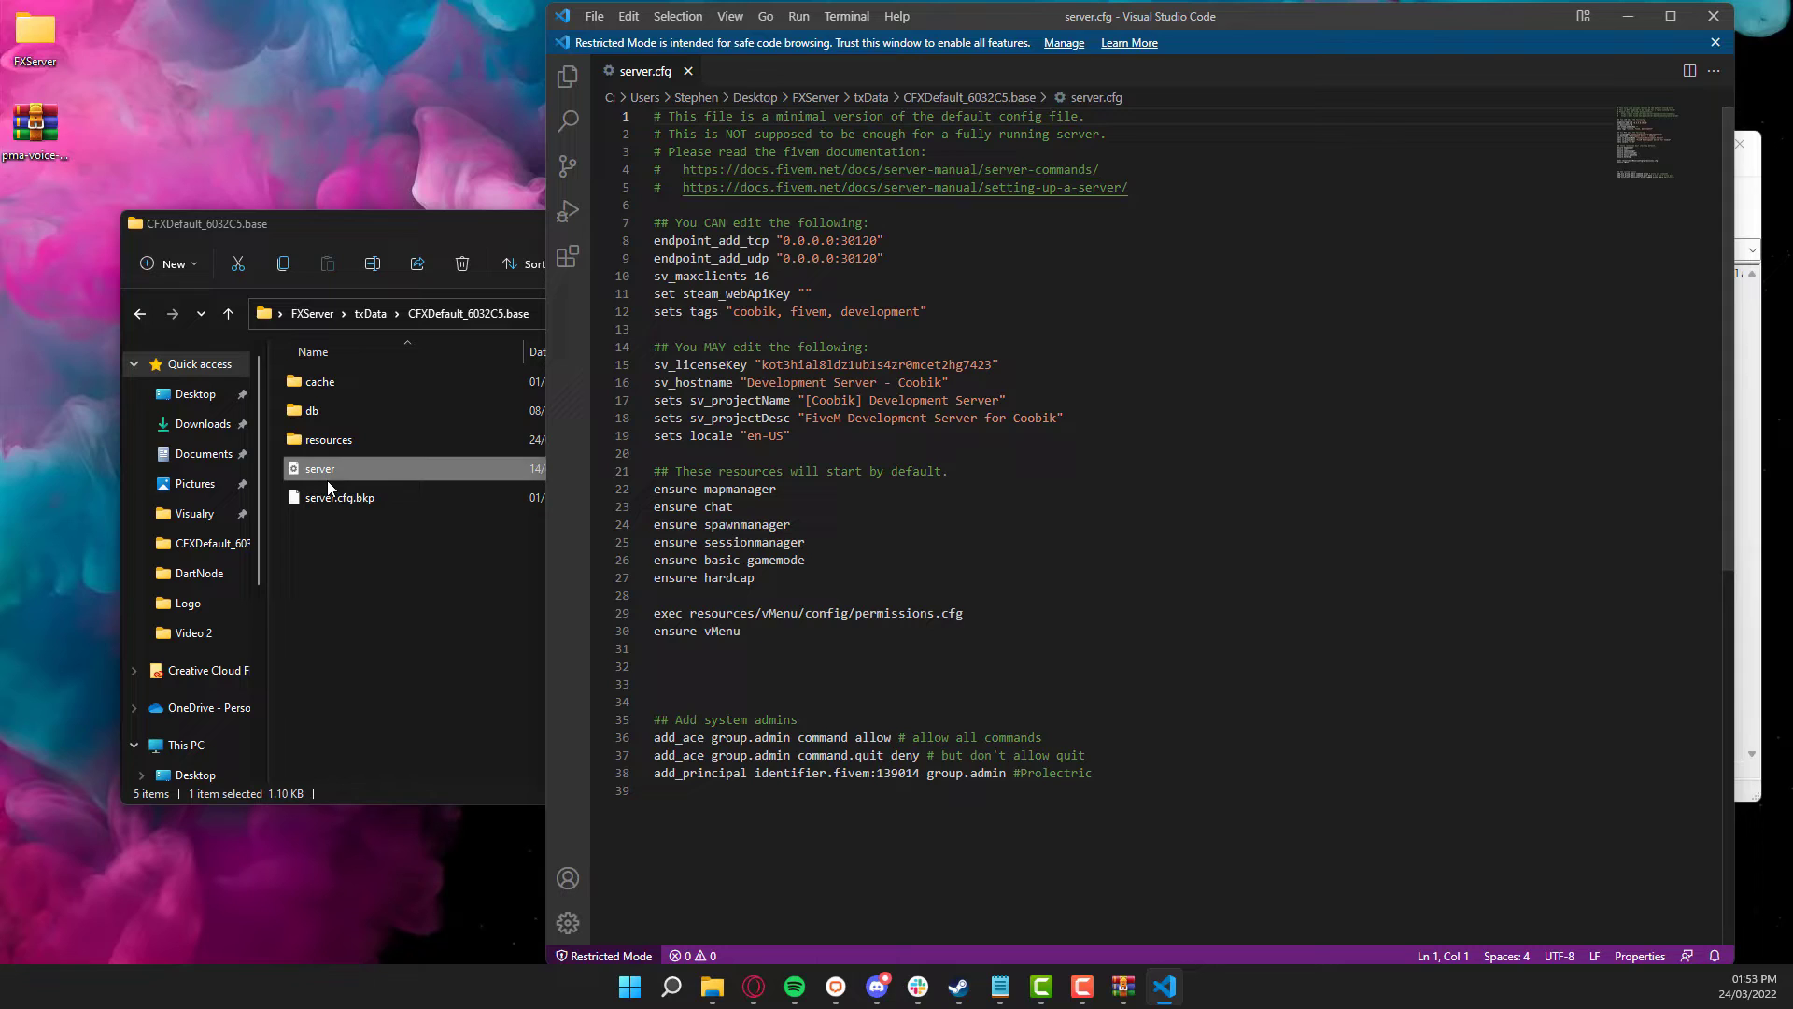
- Add the line "ensure [Voice]" below "ensure vMenu", separated by a blank line, and save server.cfg
click(742, 630)
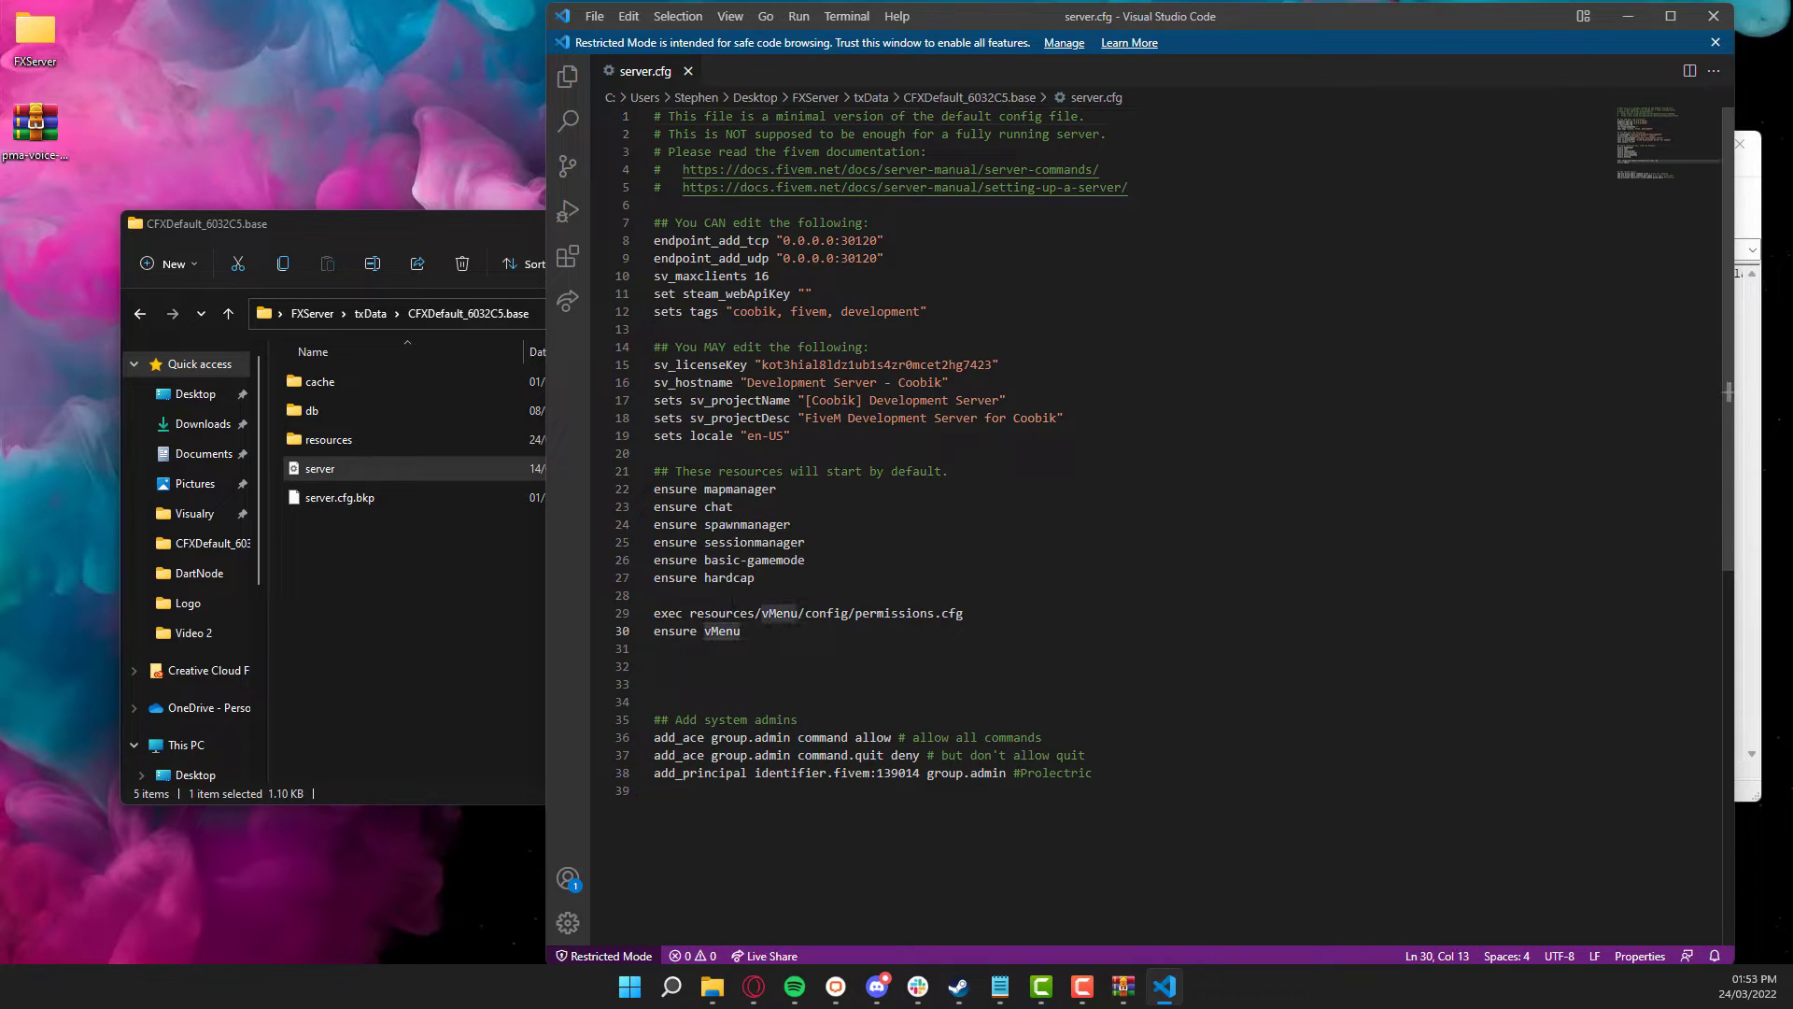
key(Return)
key(Return)
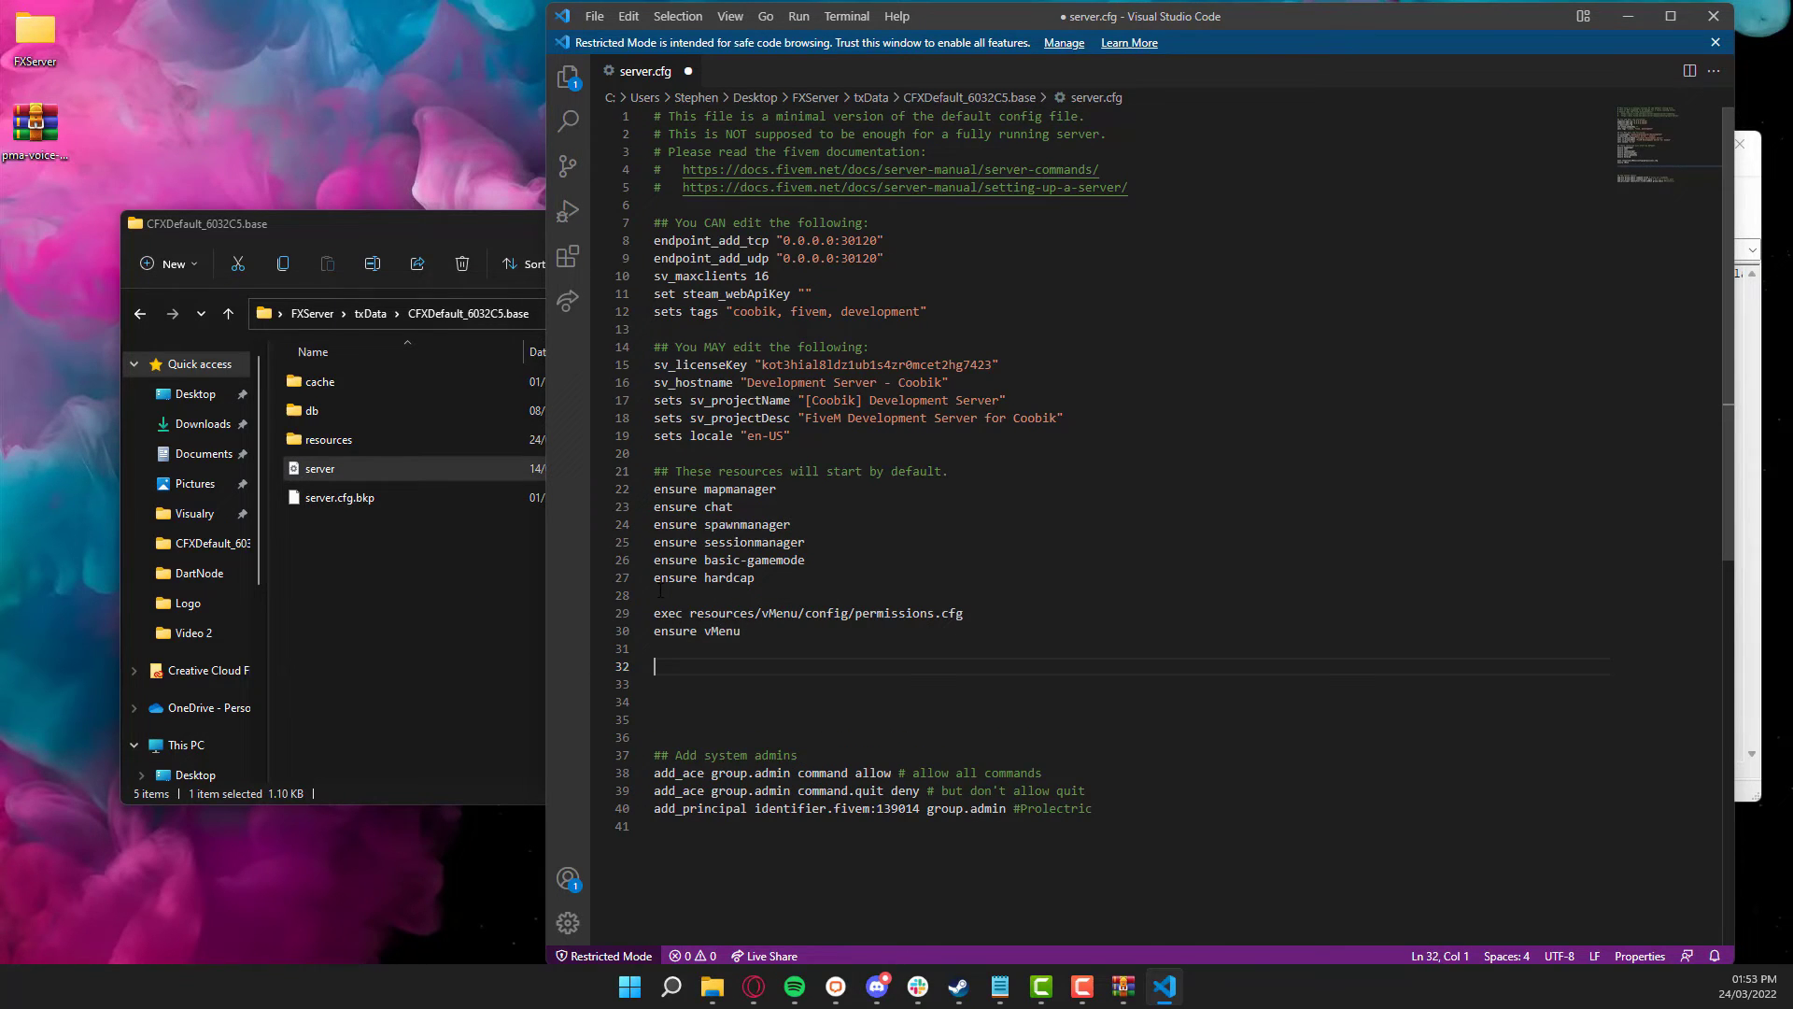
text(ensure [Voi)
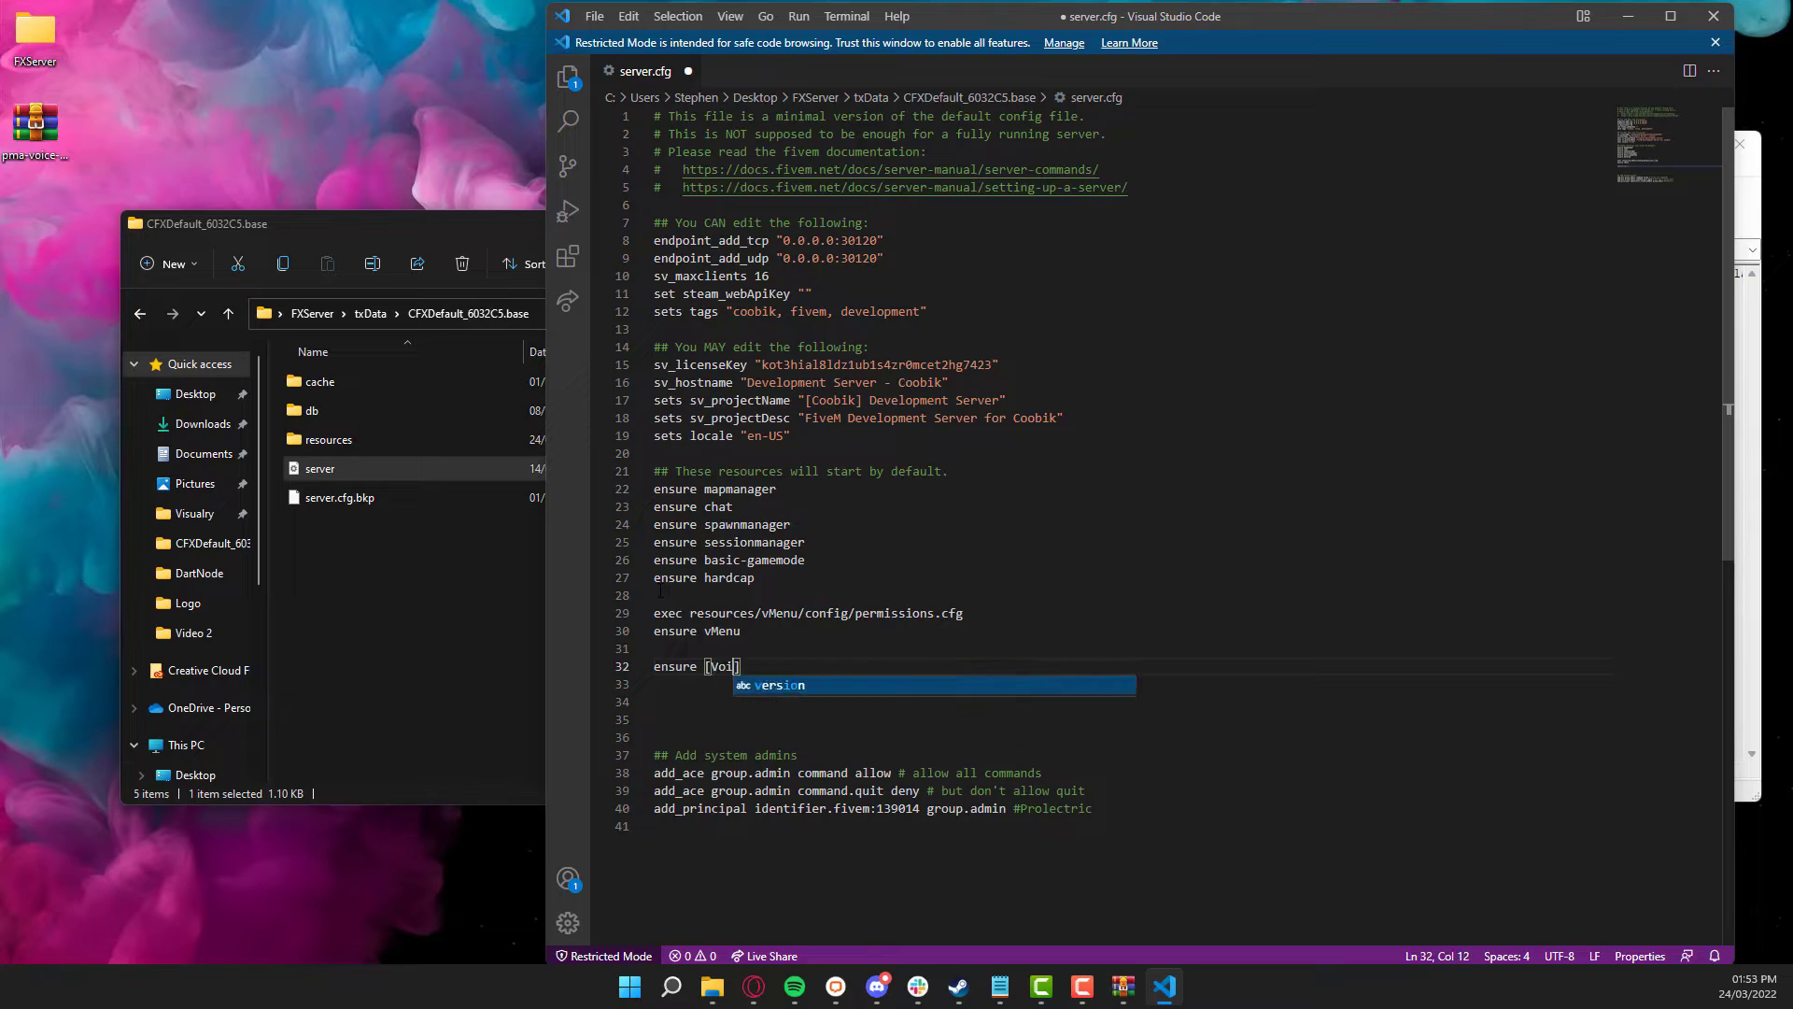
text(ce)
key(ctrl+s)
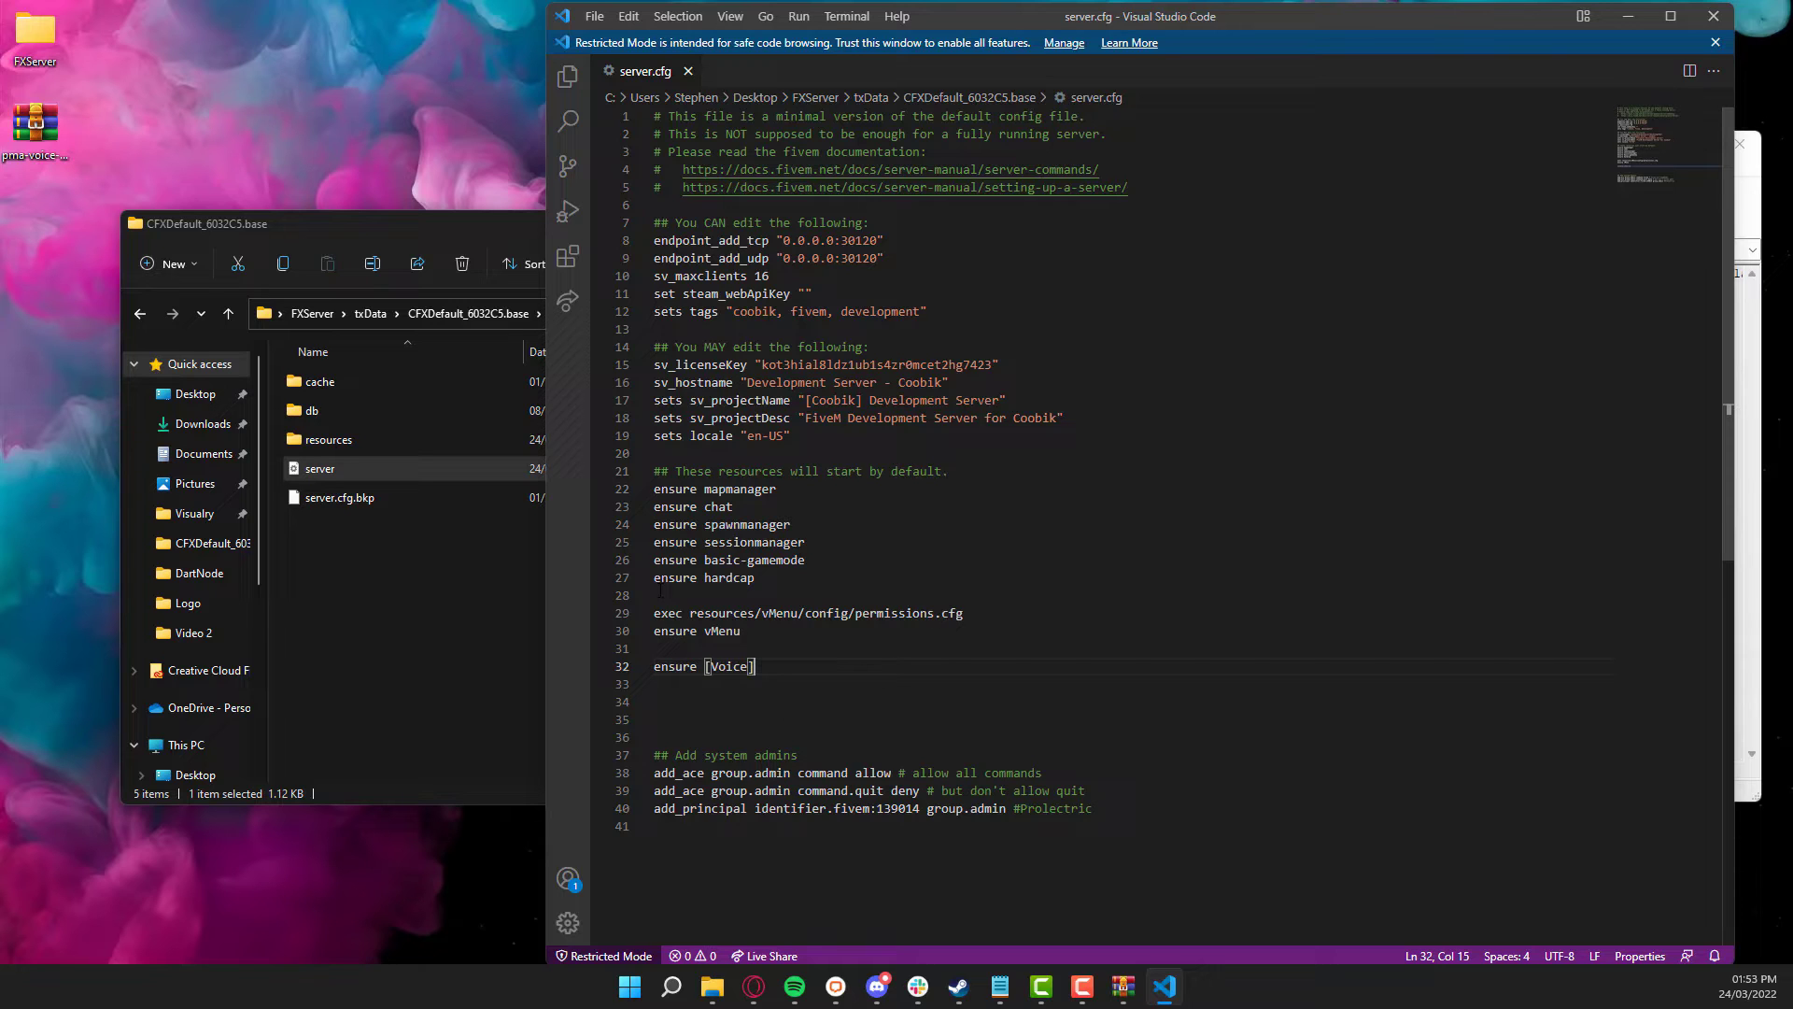
- Read the voice_useNativeAudio and voice_useSendingRangeOnly descriptions in the pma-voice GitHub README in the browser, and return to server.cfg
click(754, 986)
scroll(568, 594, down, 3)
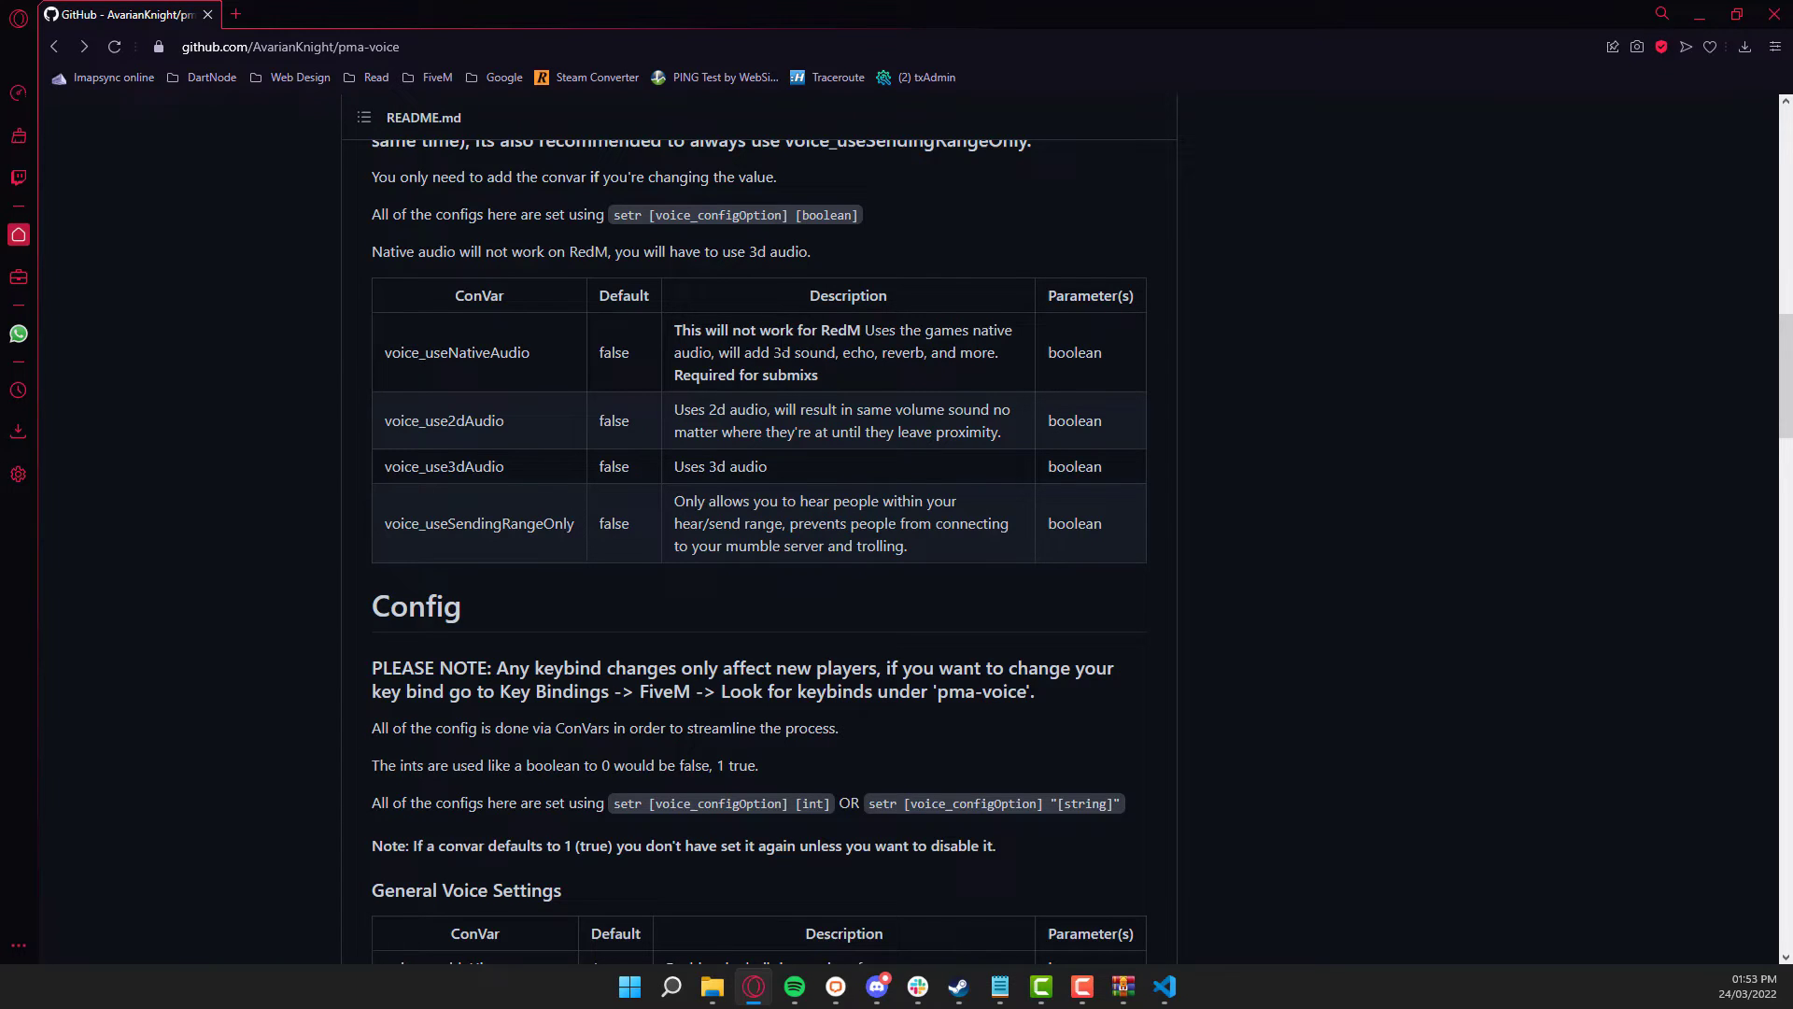
drag(744, 353, 1000, 353)
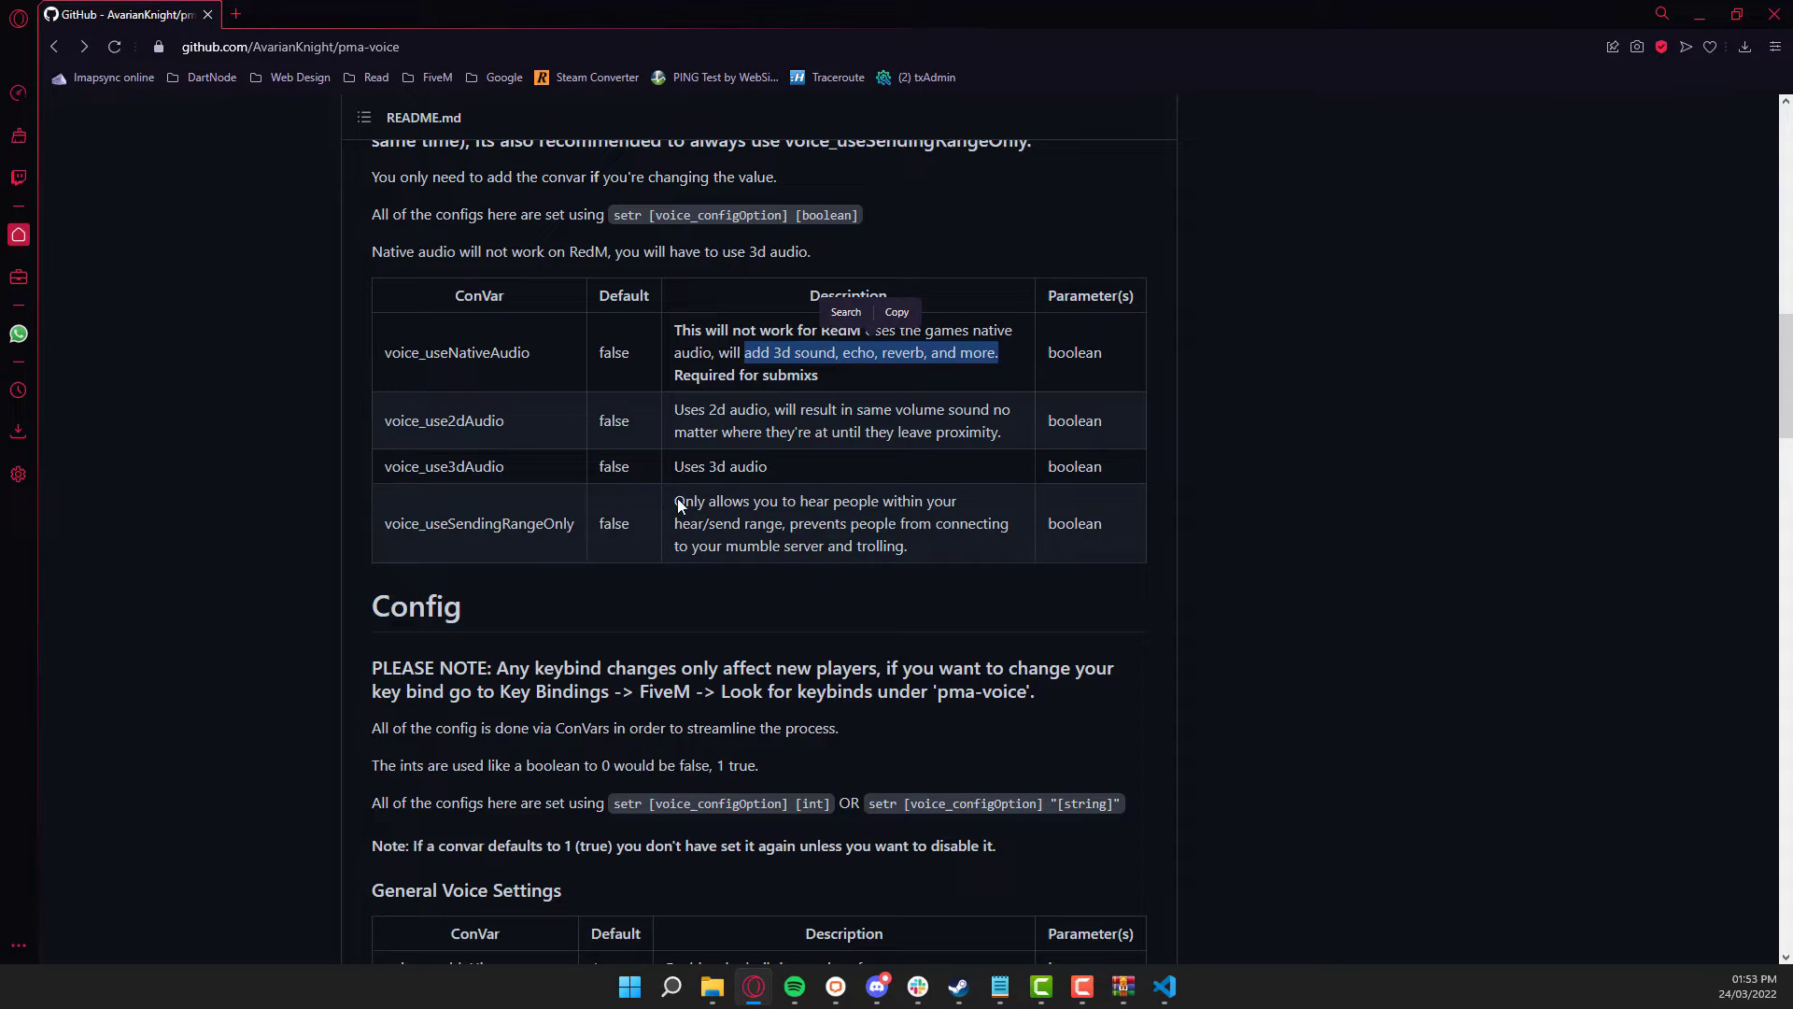
drag(671, 501, 909, 548)
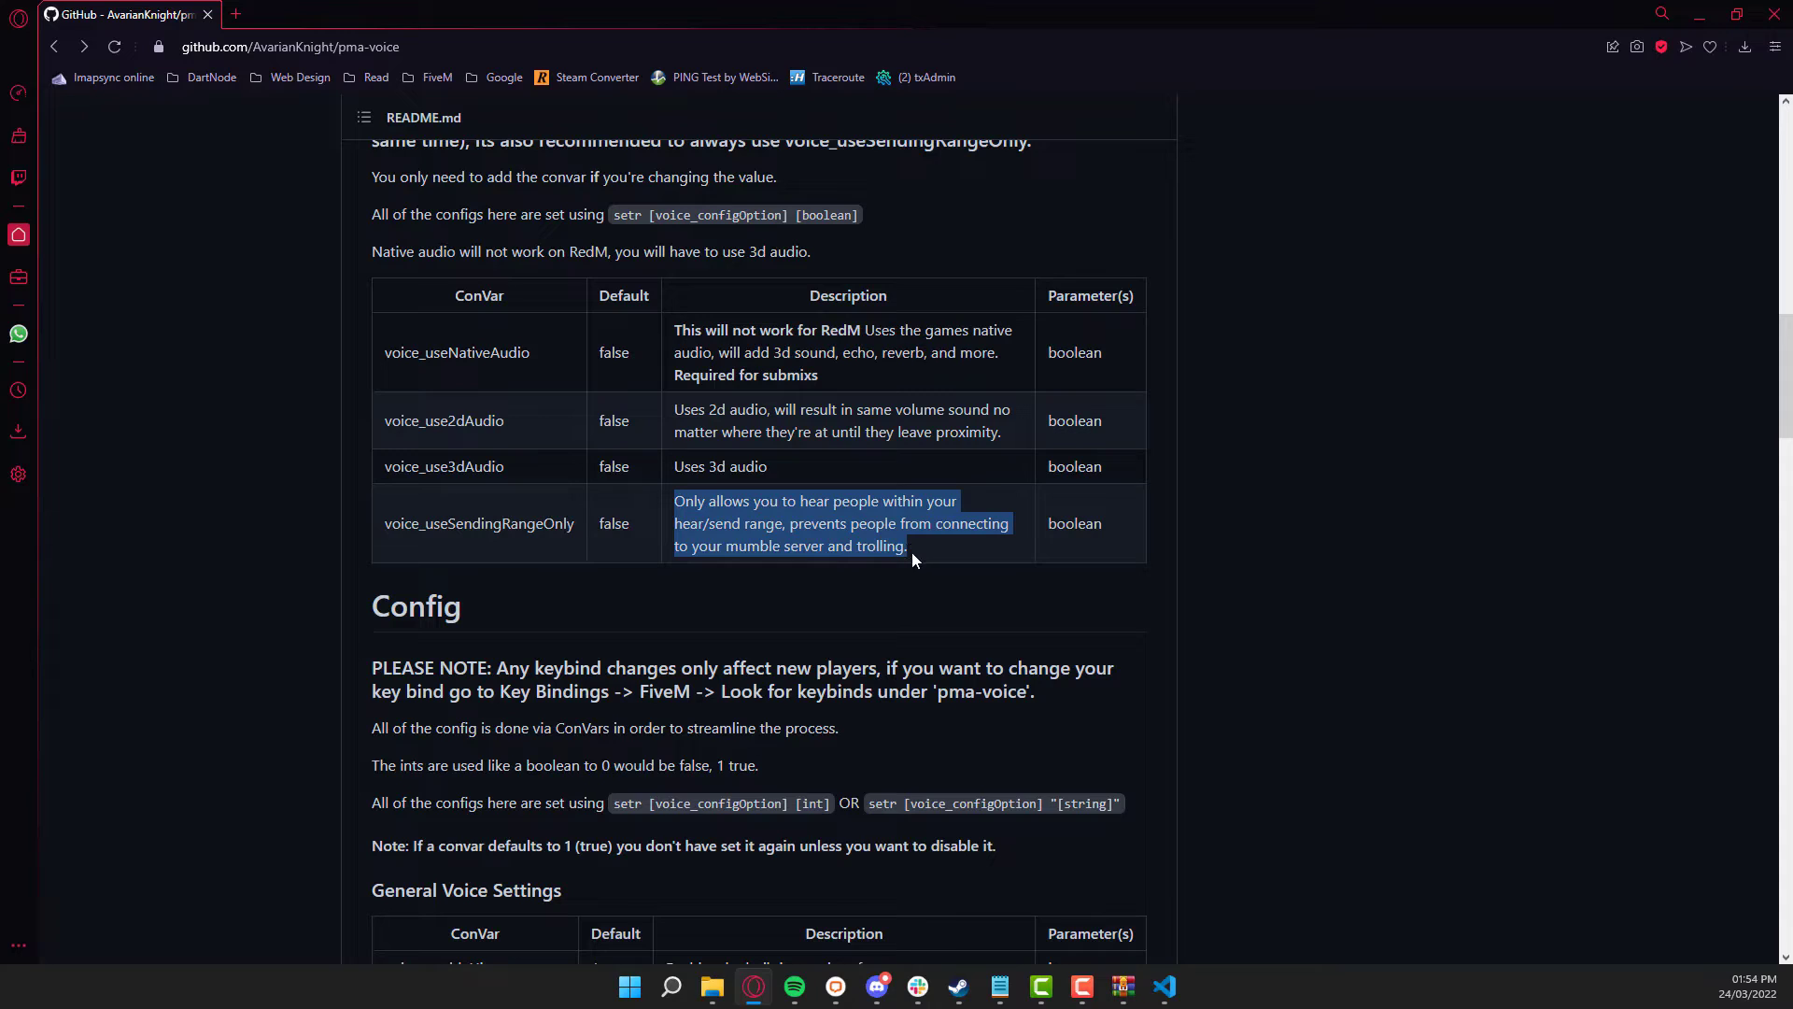
drag(904, 557, 904, 557)
click(1699, 14)
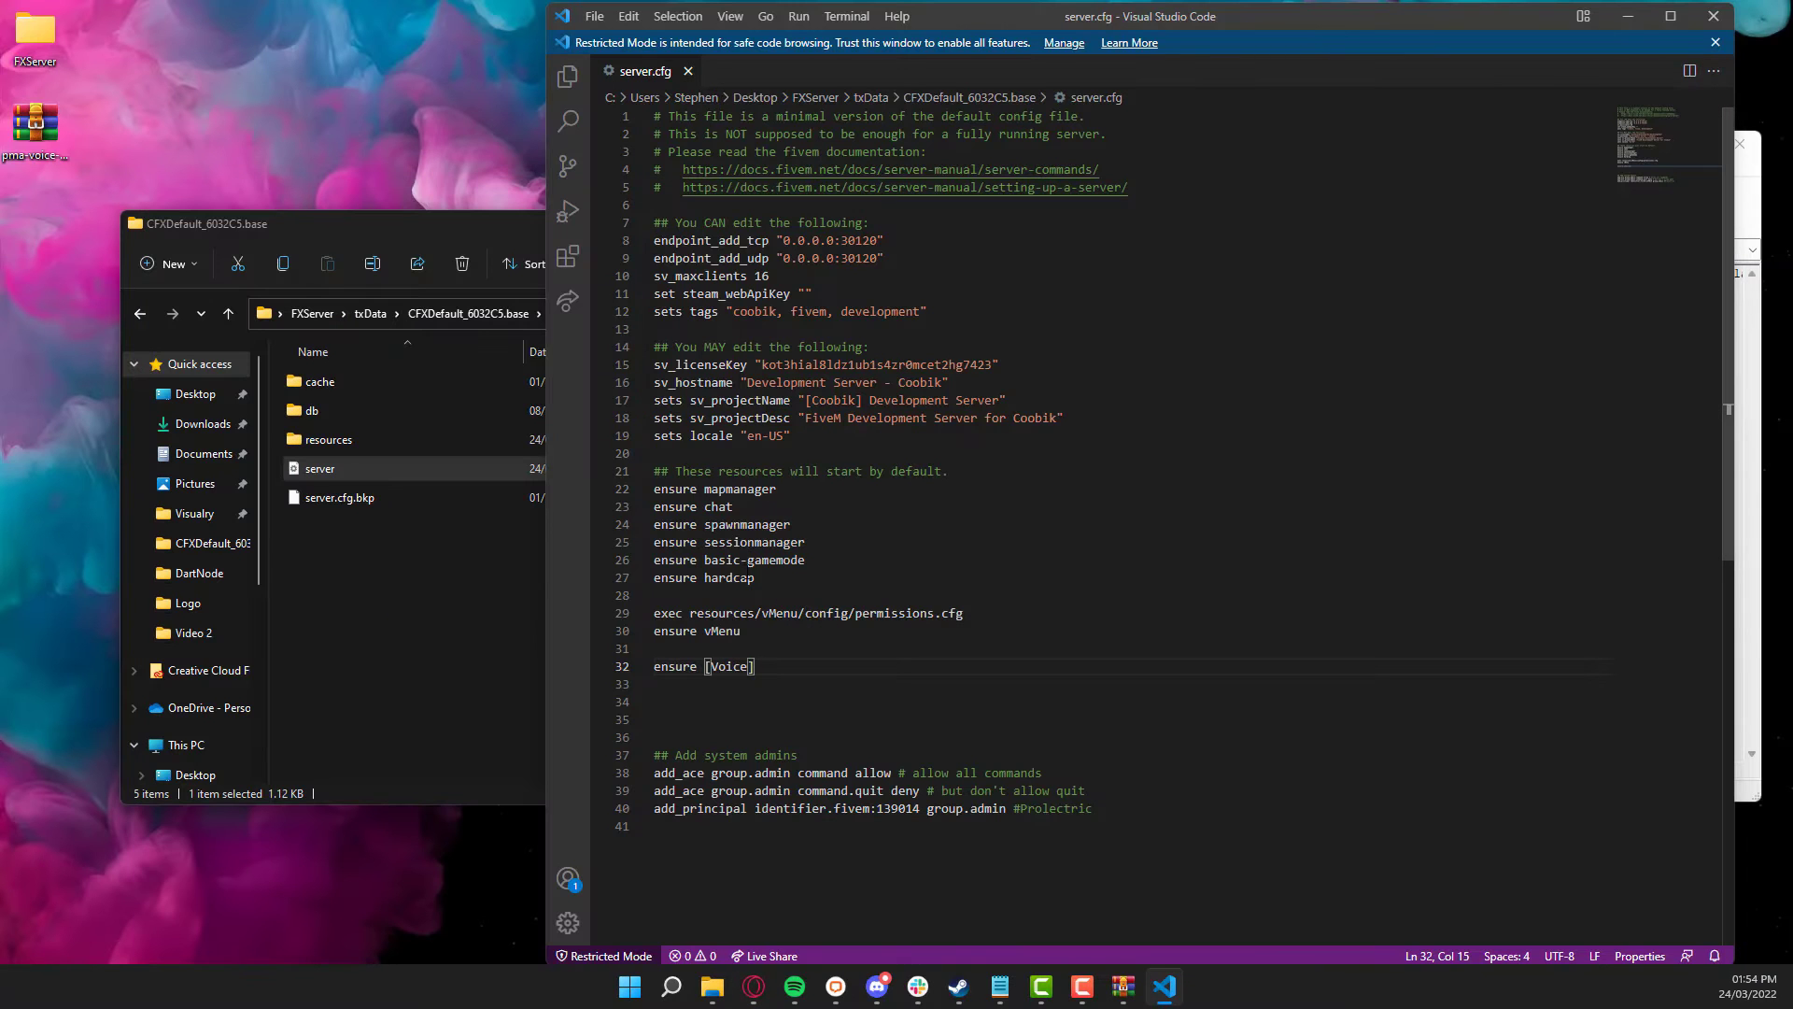
- Add a new line below "ensure [Voice]" and check the contents of the pma-voice folder inside [Voice]
scroll(771, 652, down, 3)
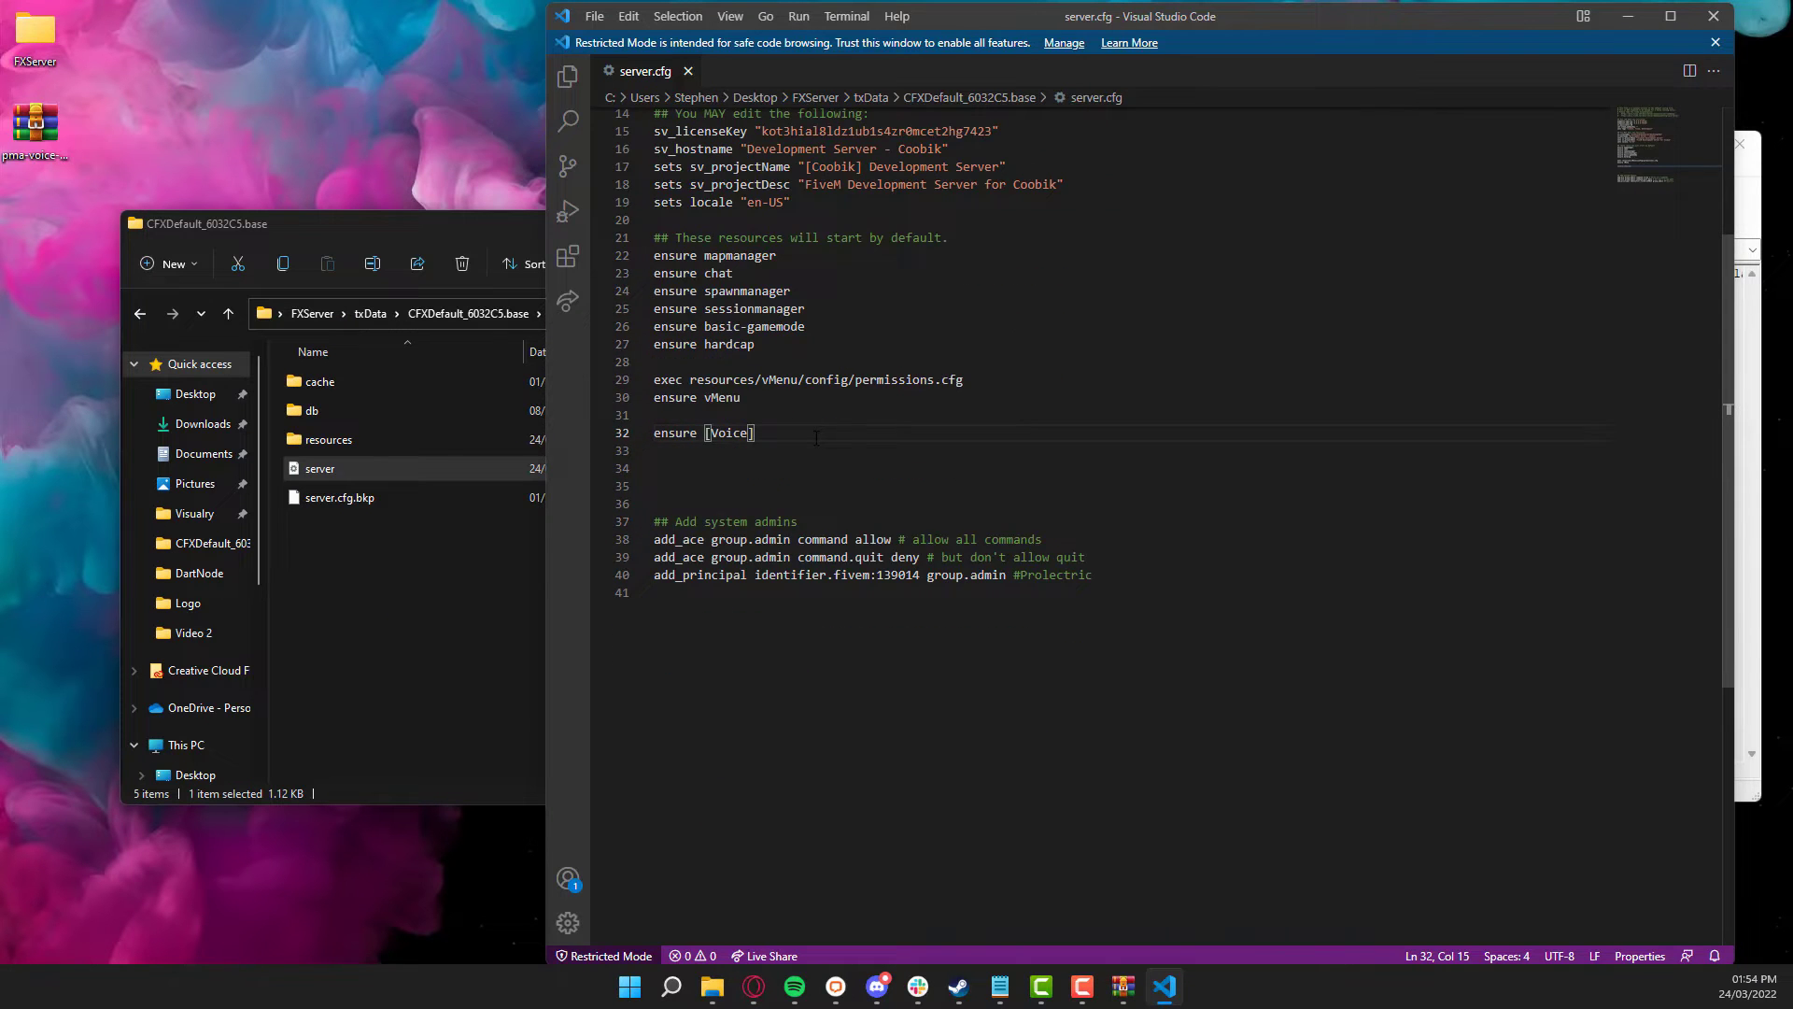
key(Return)
double_click(326, 439)
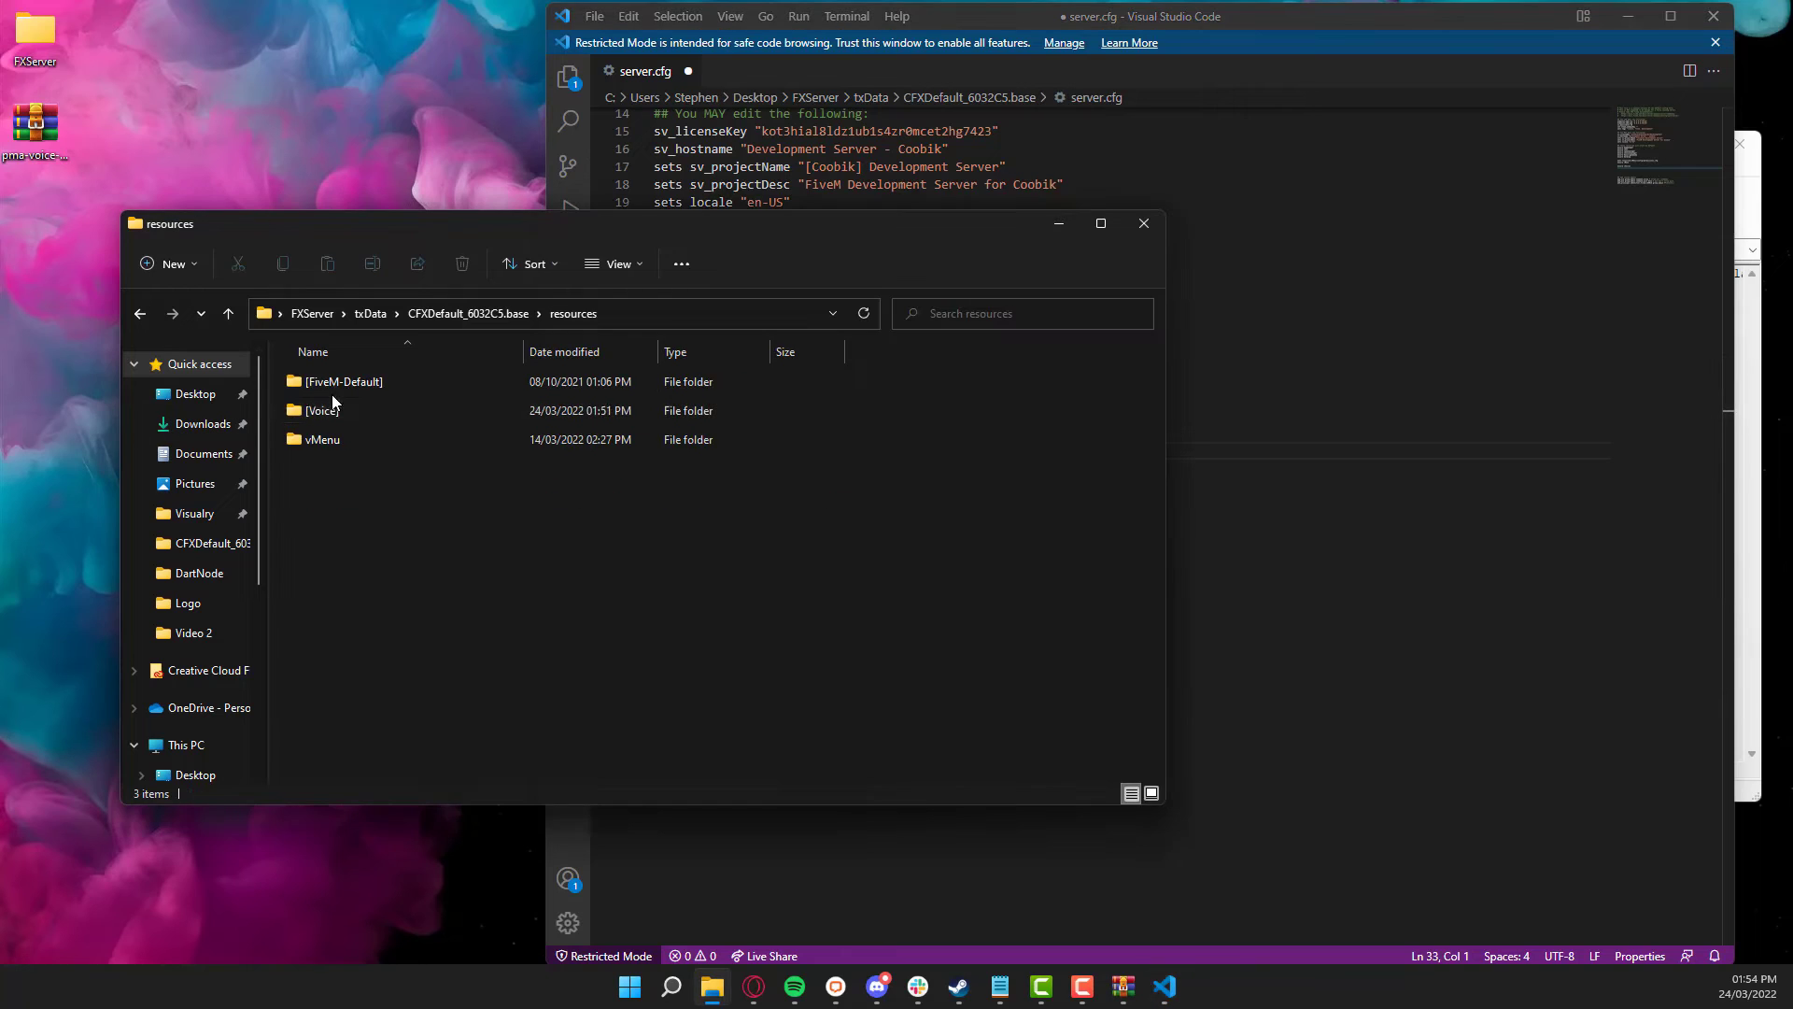
double_click(332, 401)
double_click(332, 394)
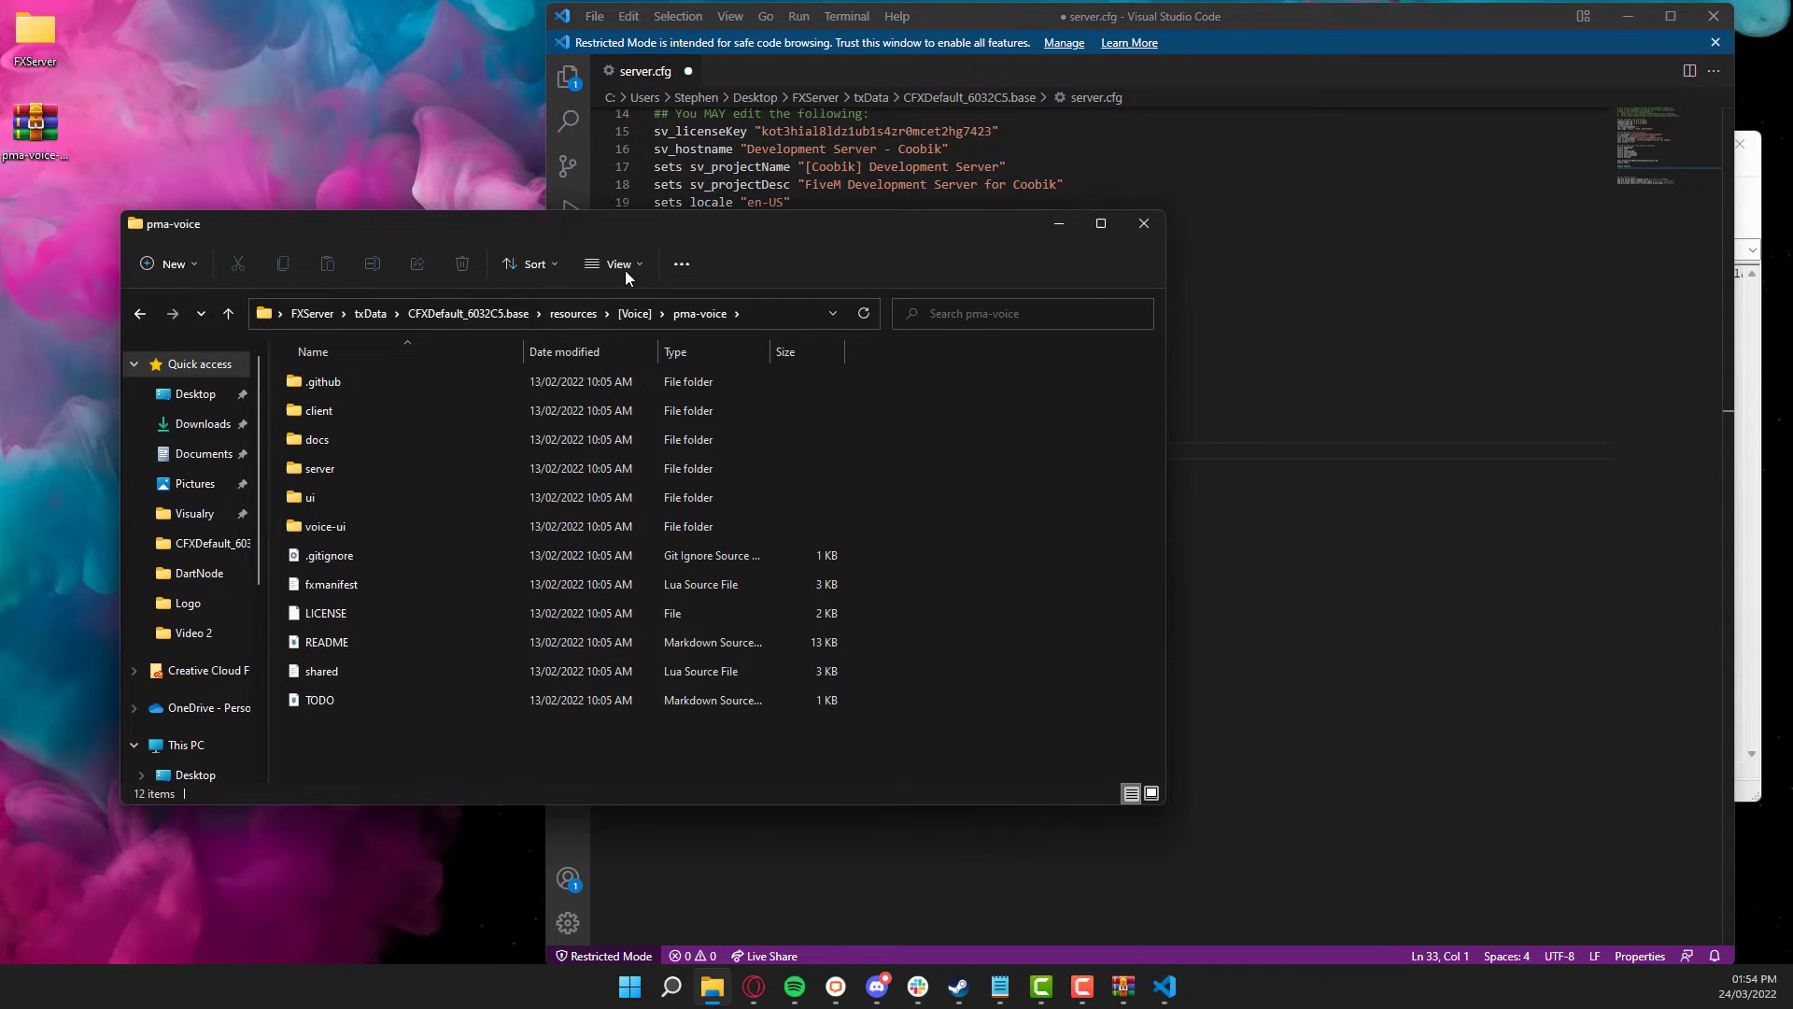
click(946, 81)
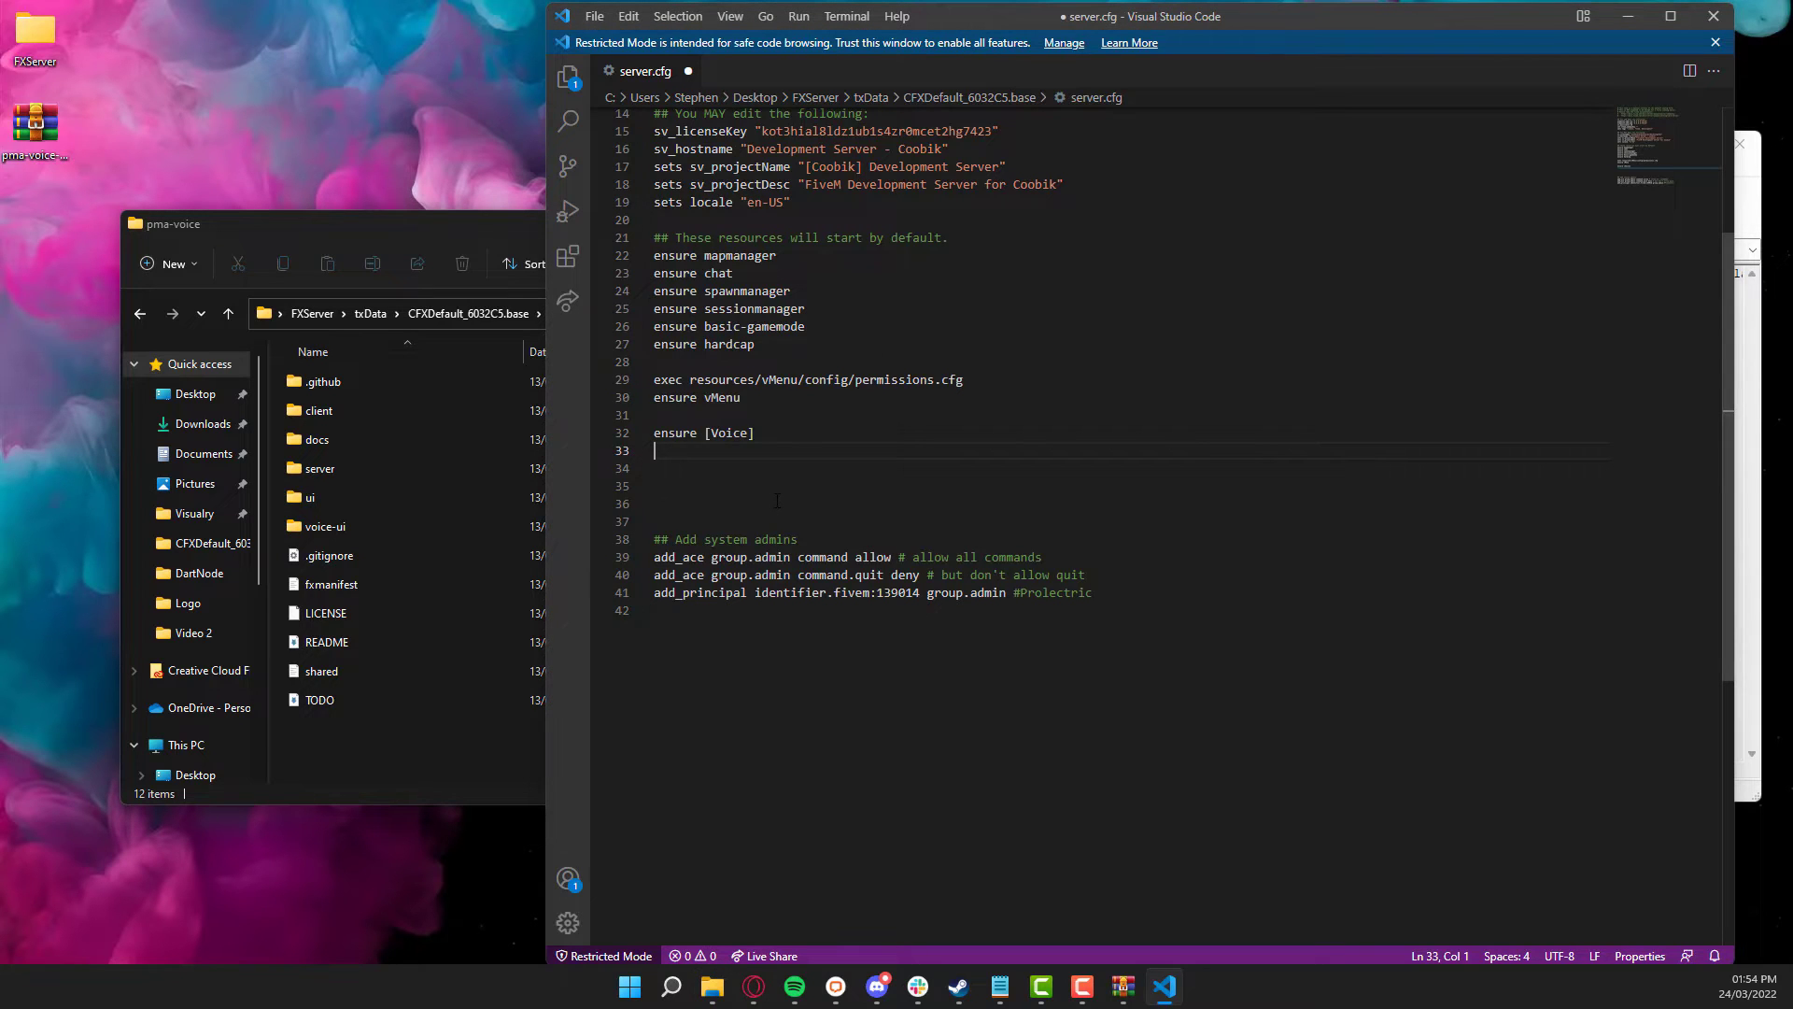
- Enter "setr voice_useNativeAudio true" on the empty line below "ensure [Voice]" and save server.cfg
text(setr)
text( voice_)
text(useNativ)
text(eAdu)
key(BackSpace)
key(BackSpace)
text(udio)
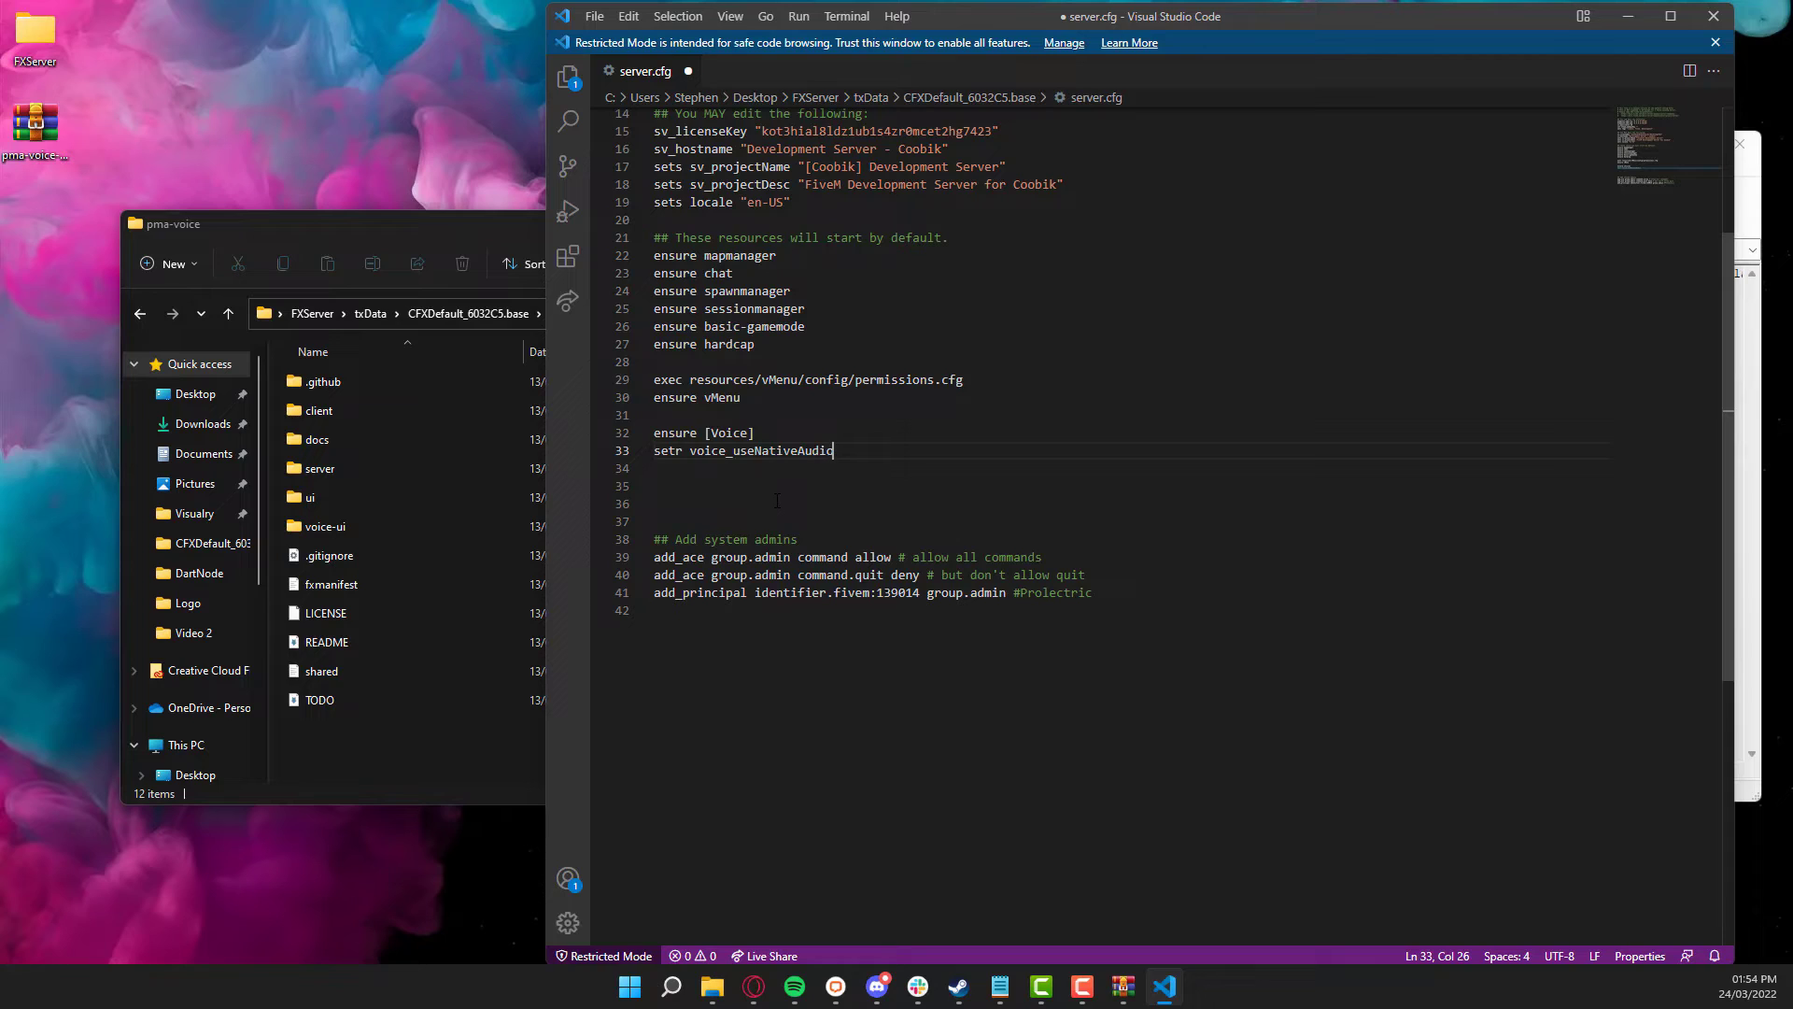
text( true)
key(ctrl+s)
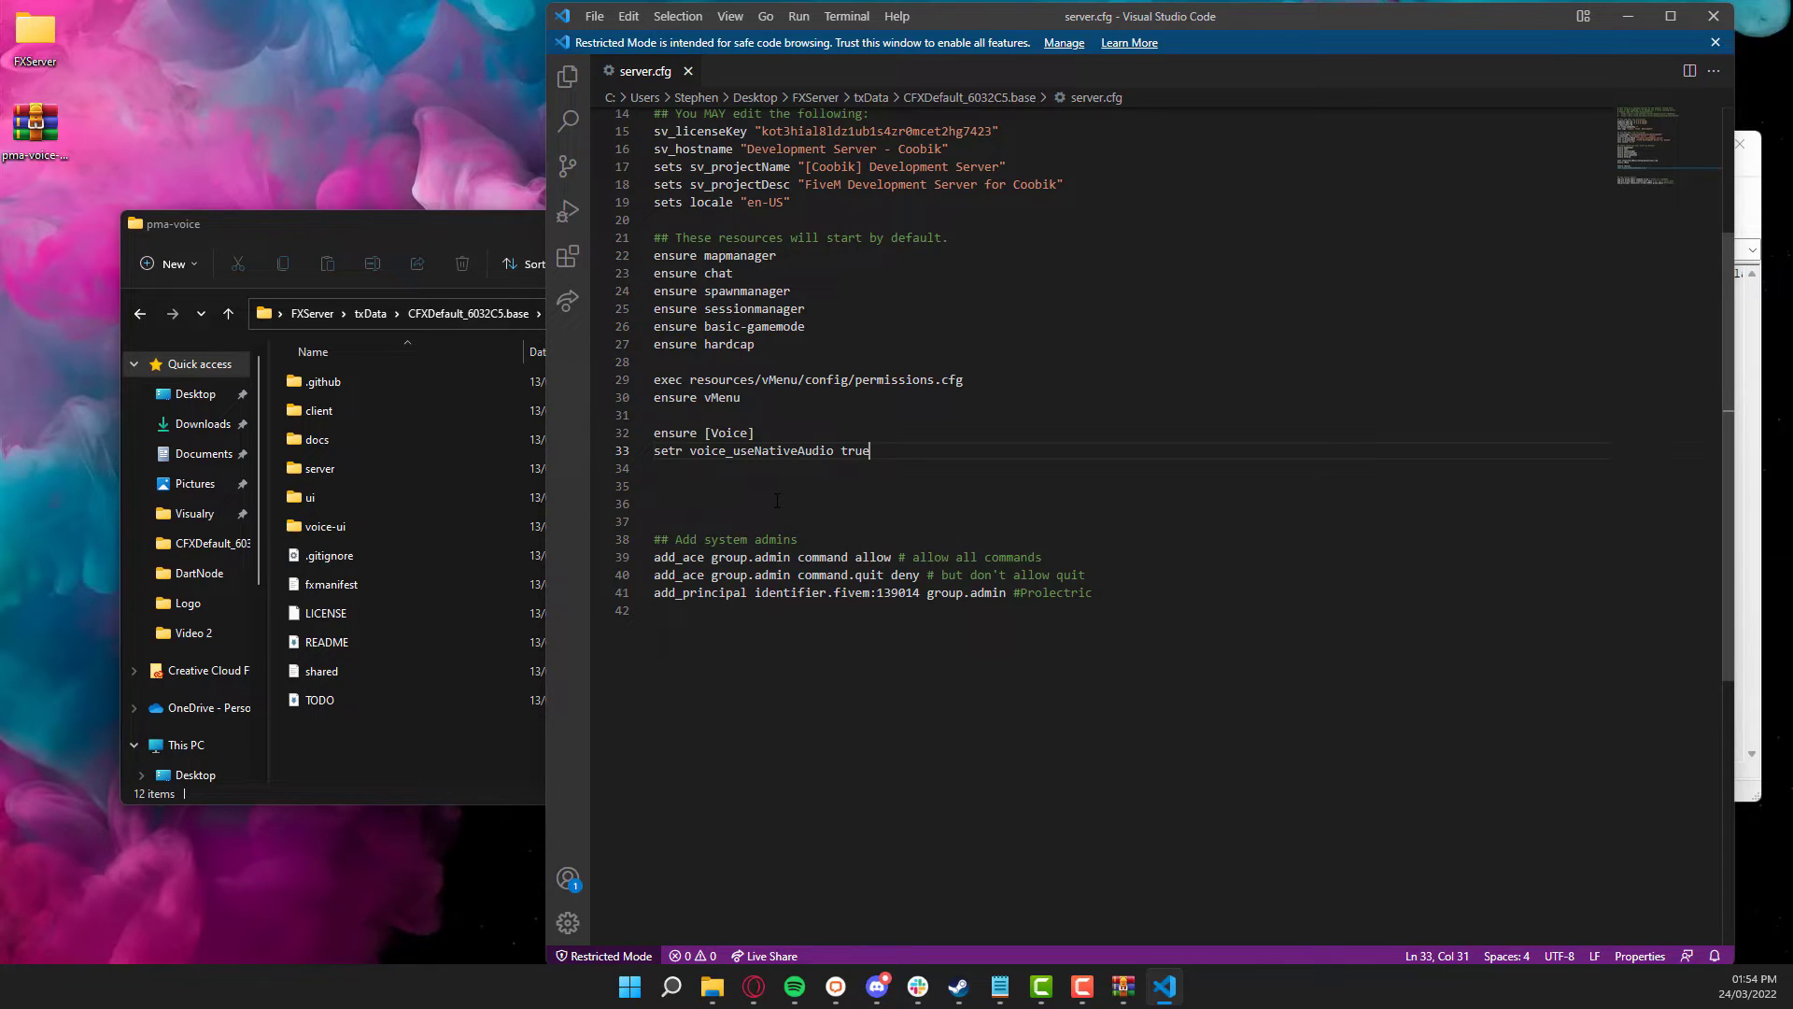
- Add the line "setr voice_useSendingRangeOnly true" below the voice_useNativeAudio line, save server.cfg, and start a new line below it
key(Return)
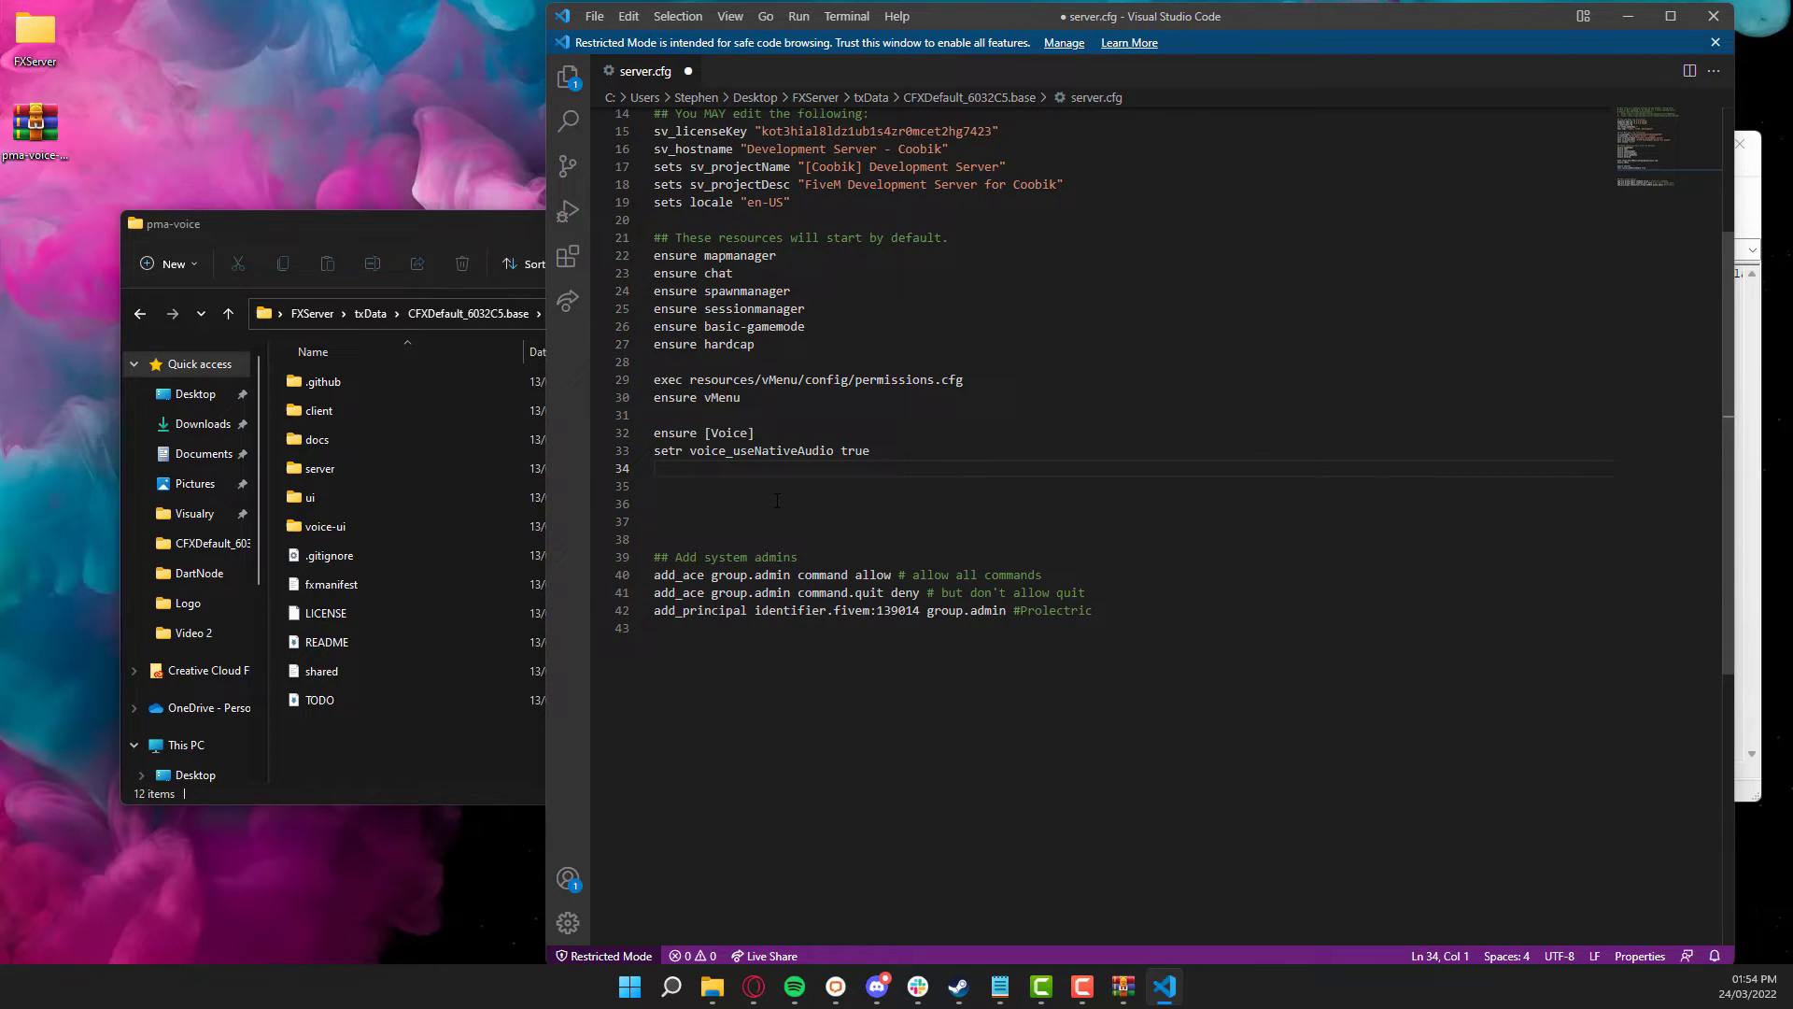
text(setr voice_)
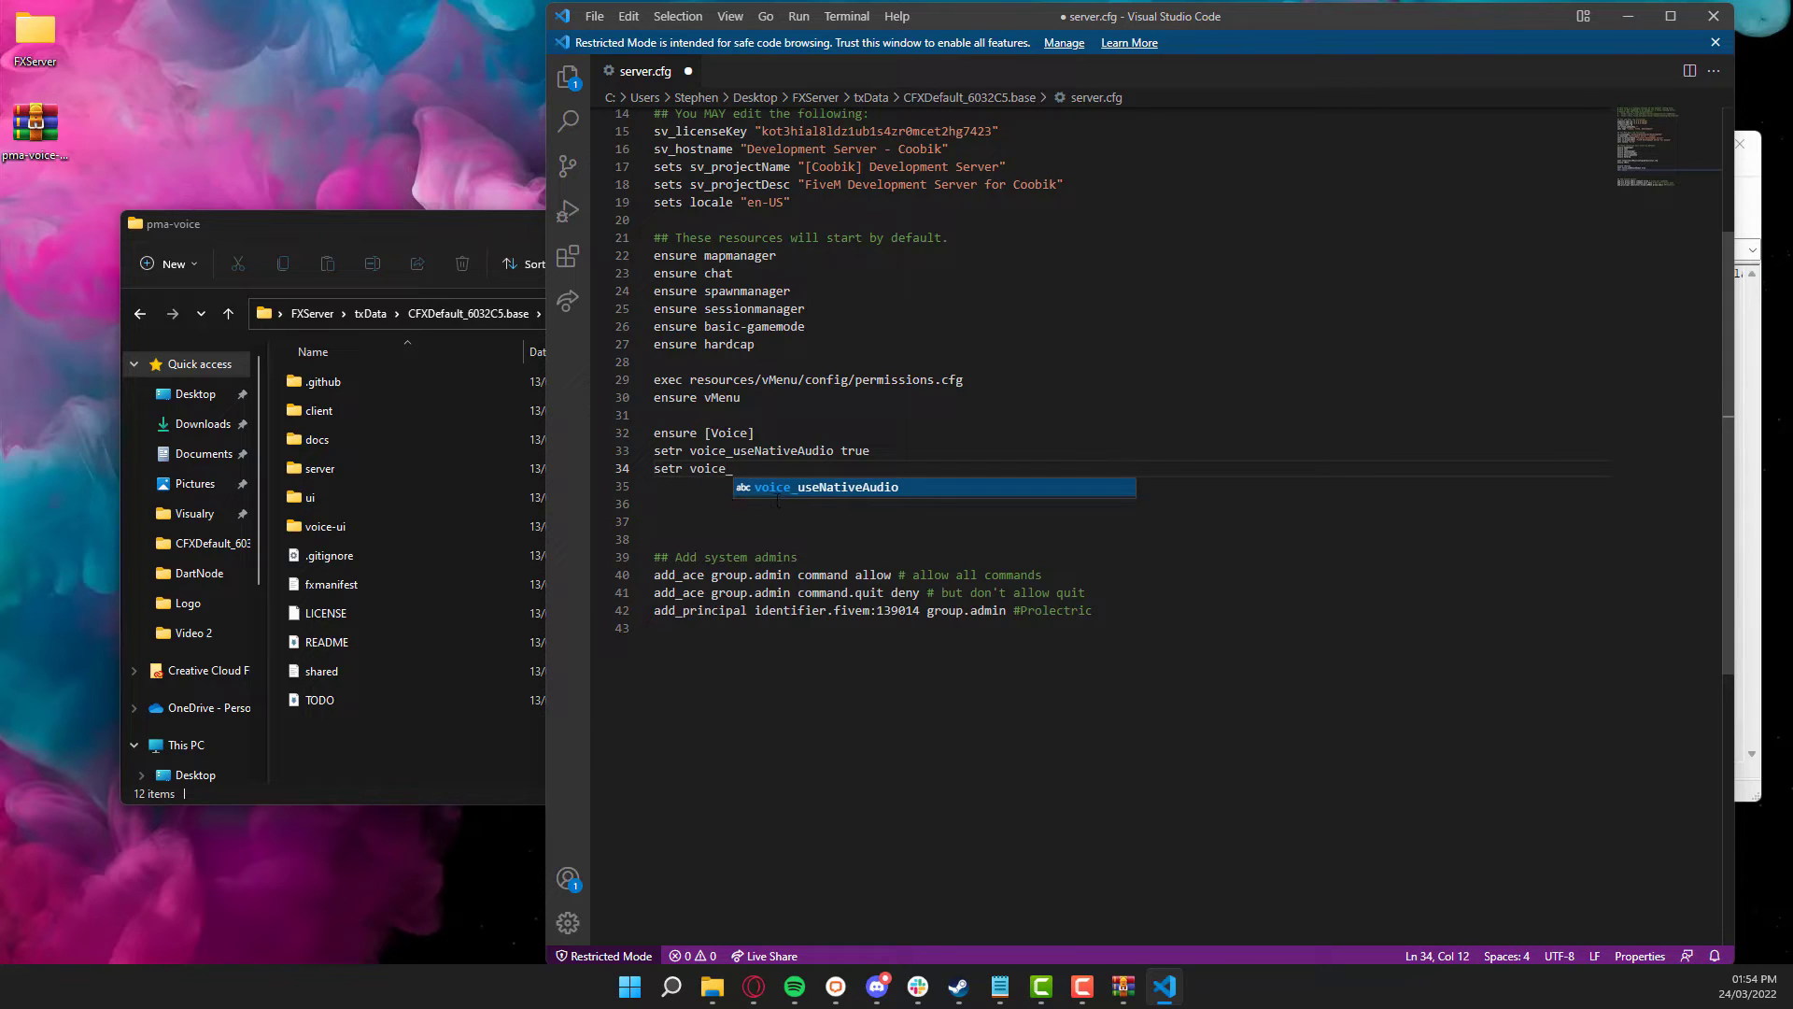
text(use)
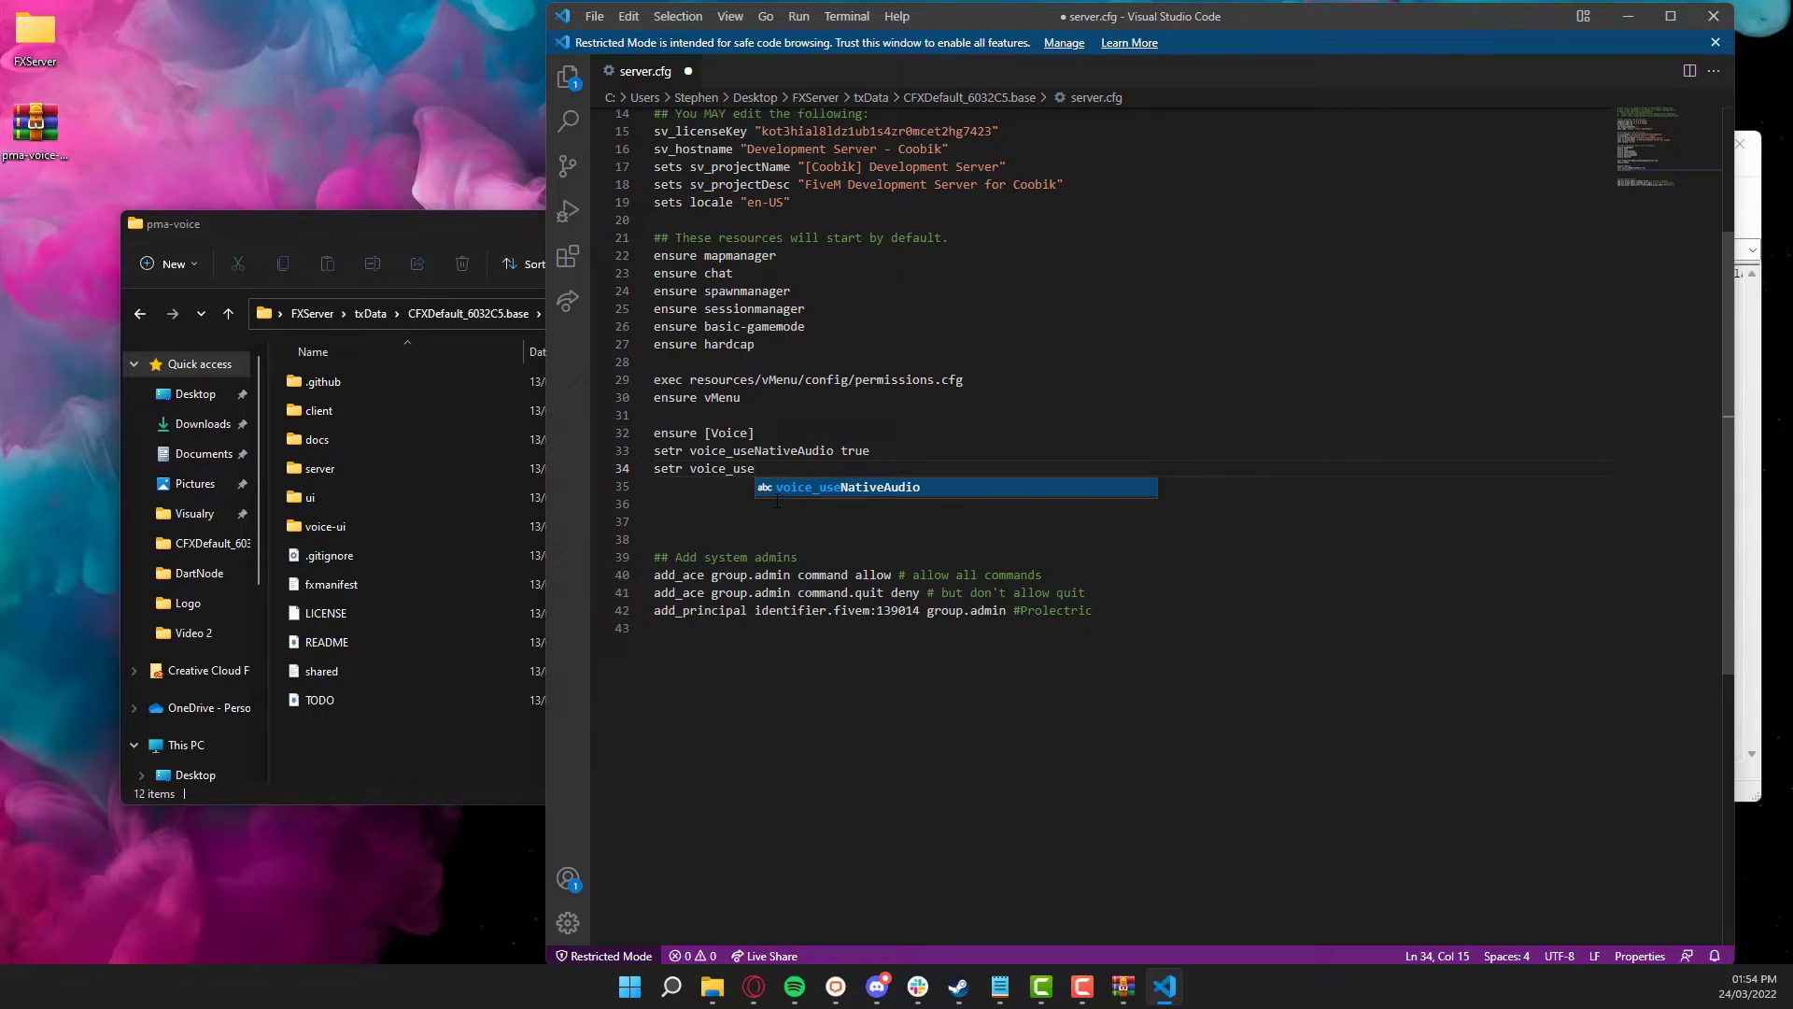
text(SendingRange)
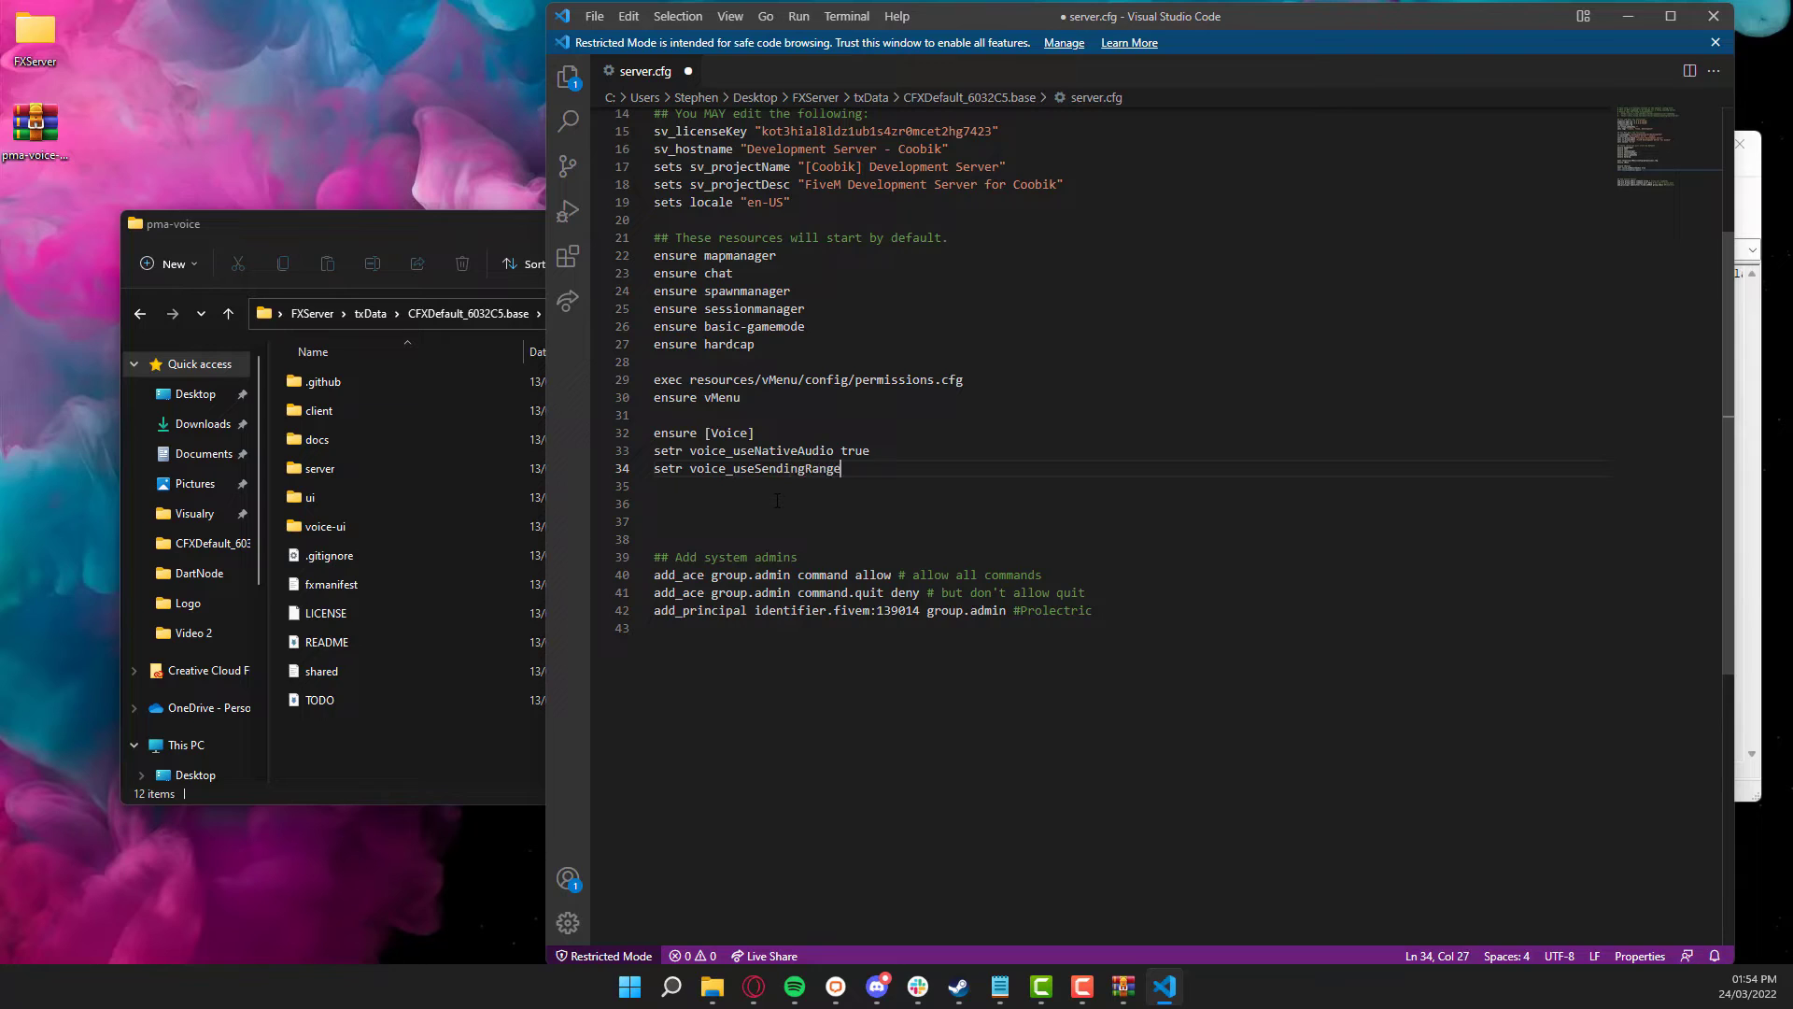
text(Only true)
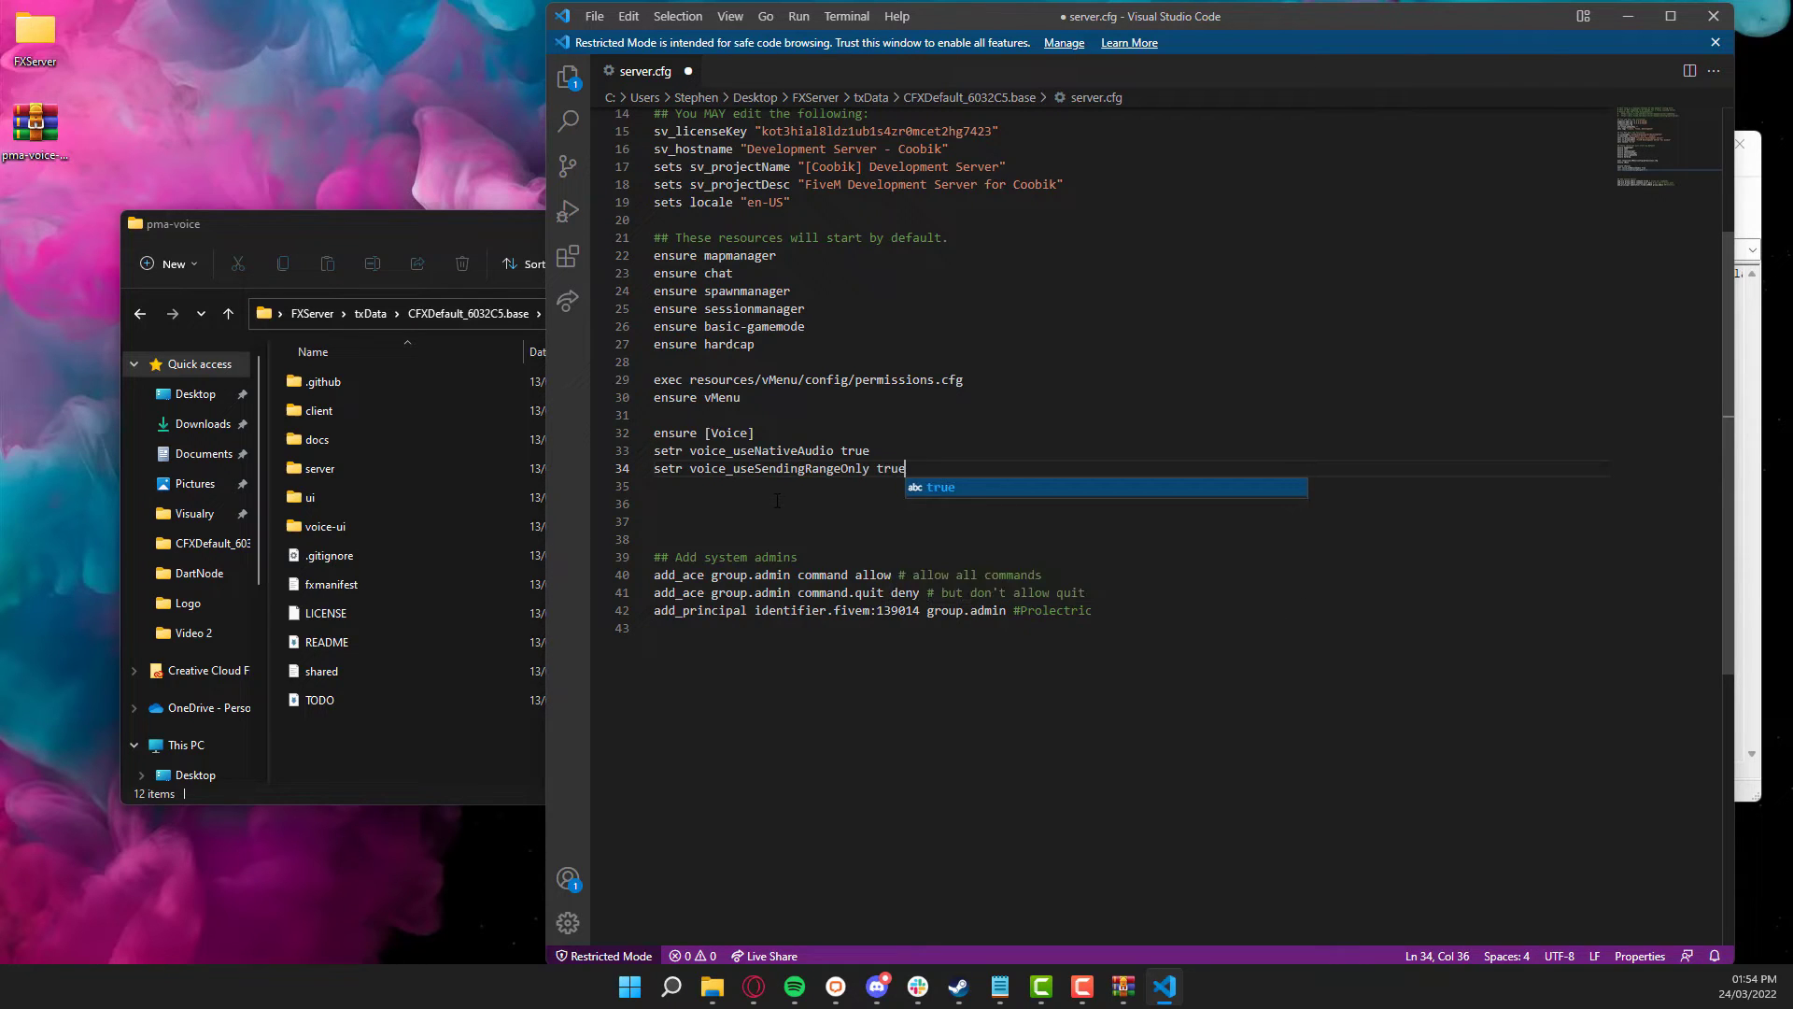
key(ctrl+s)
key(Escape)
key(Return)
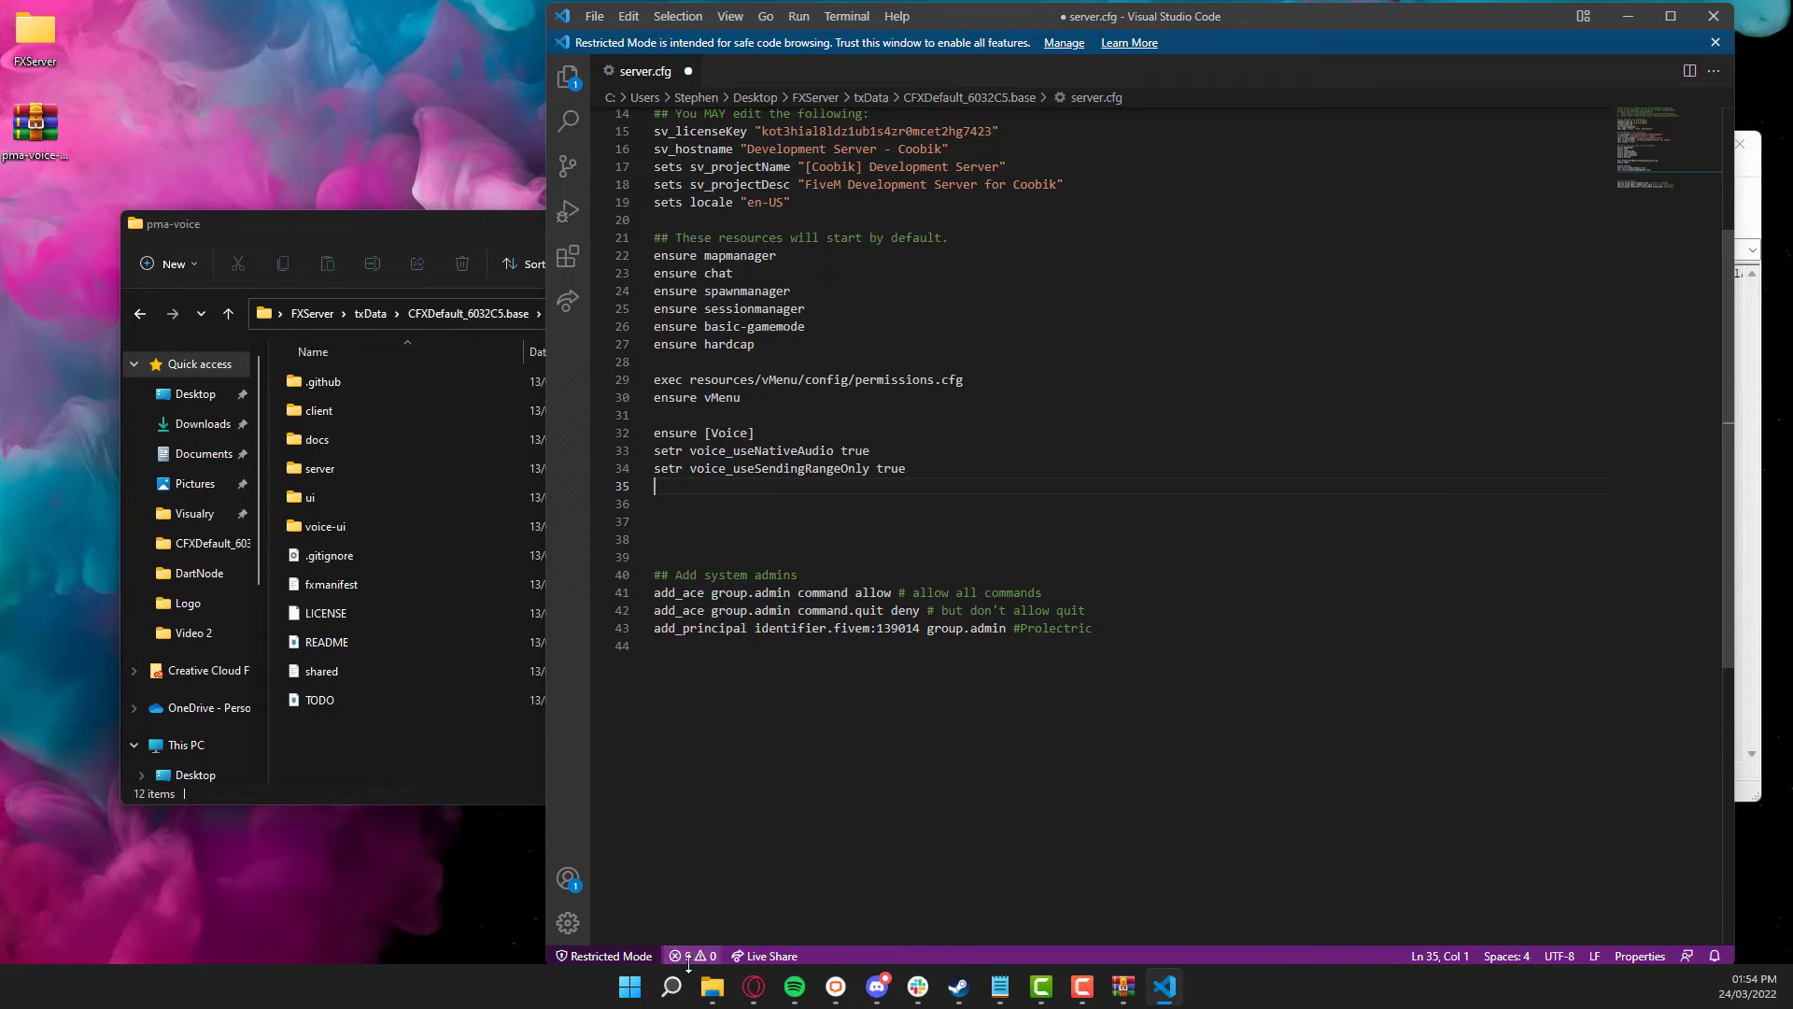
- Read the General Voice Settings and Phone & Radio convar tables in the pma-voice GitHub README in the browser, and return to server.cfg
click(754, 986)
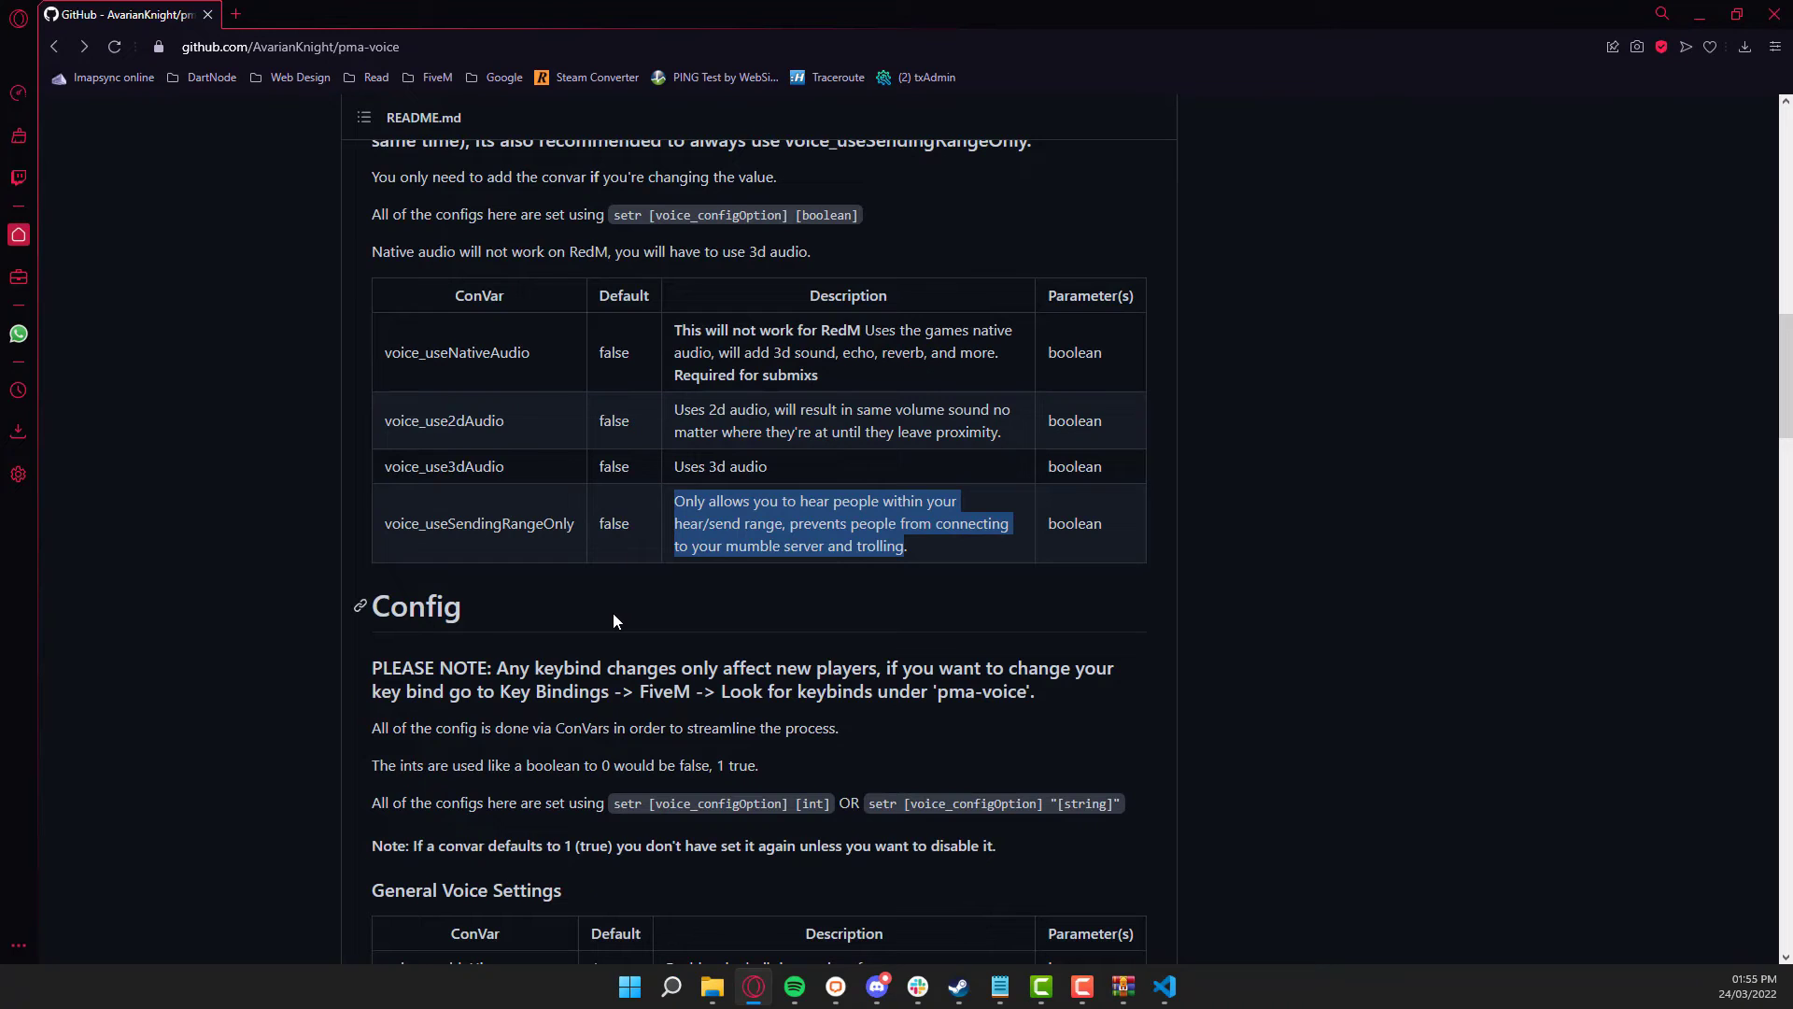
scroll(612, 621, down, 5)
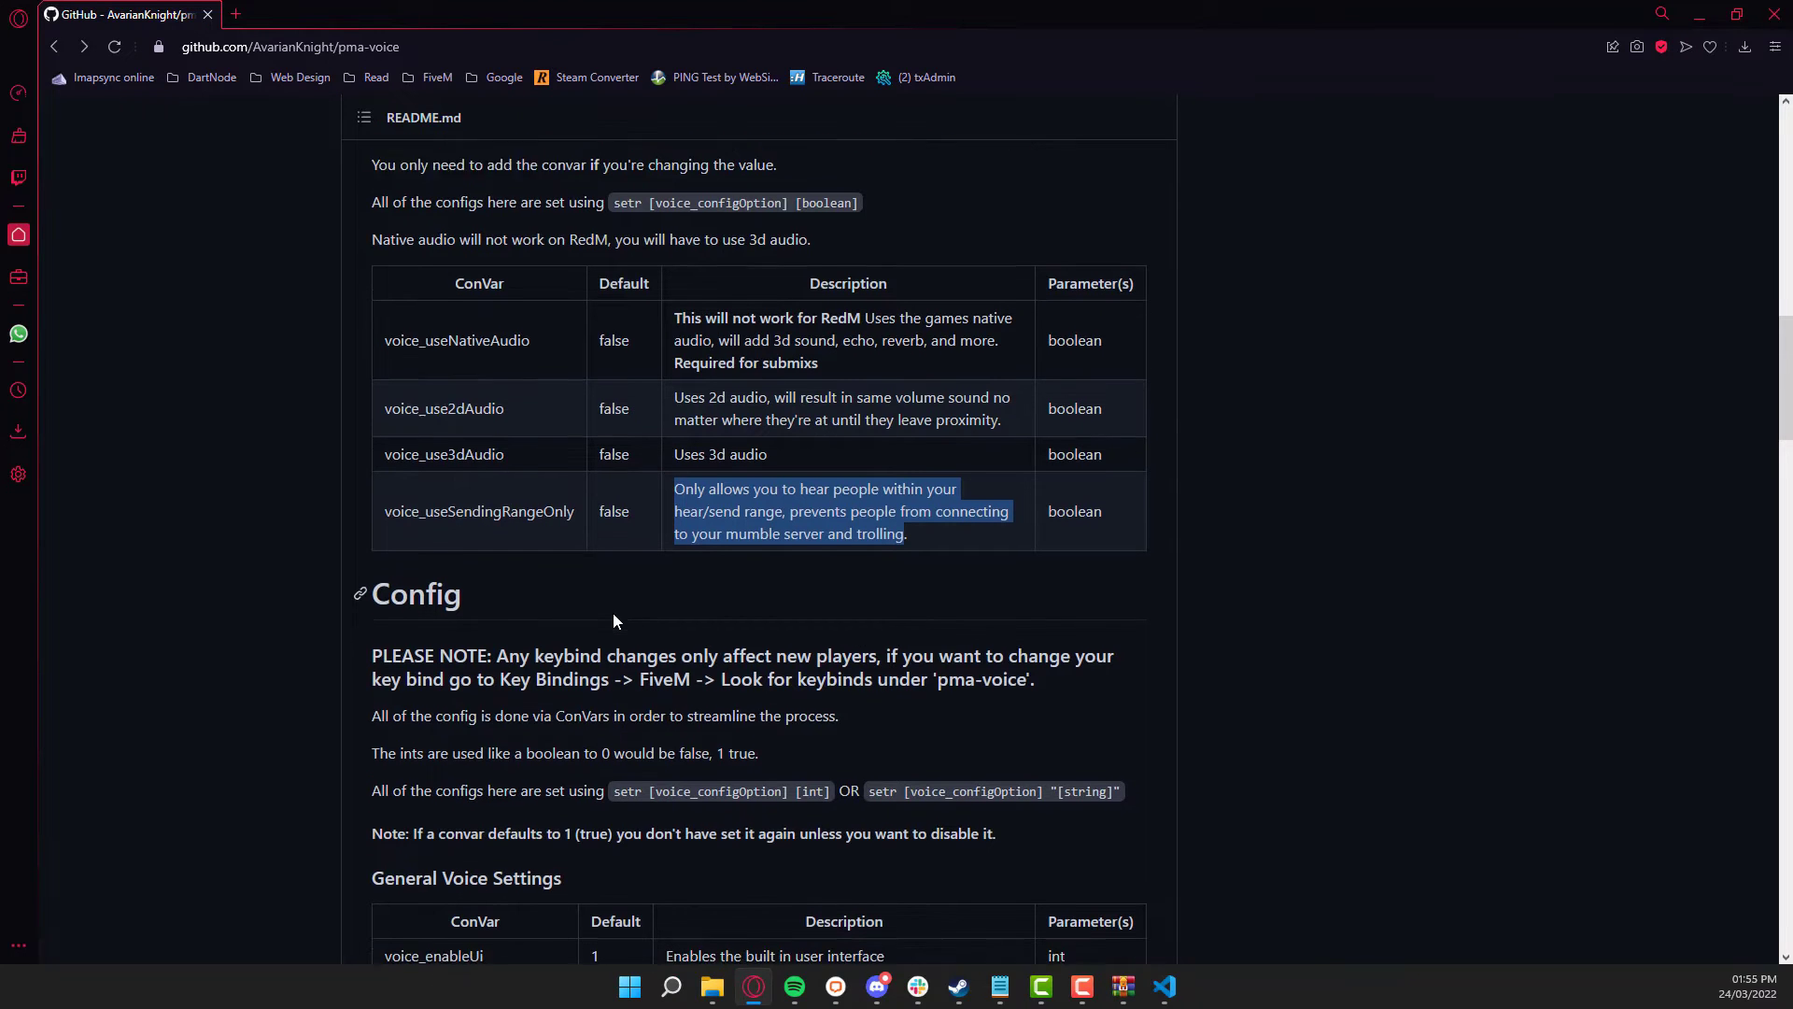
scroll(608, 616, up, 3)
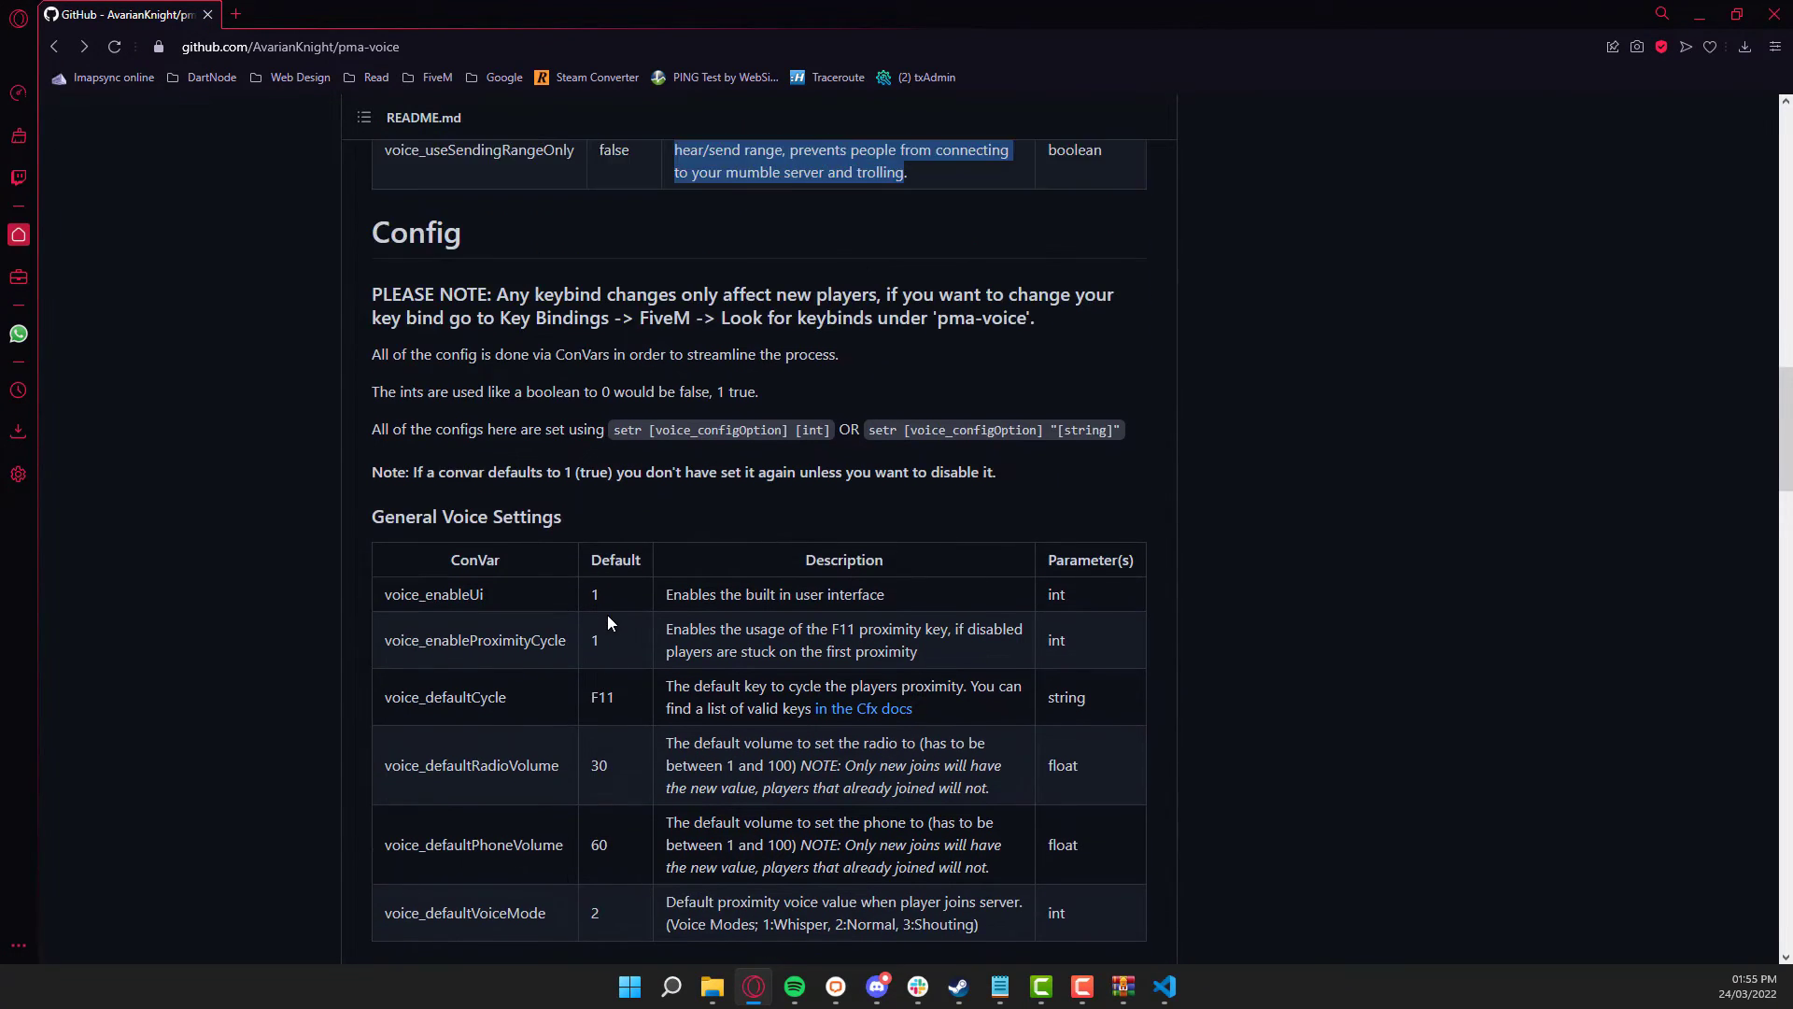
scroll(608, 616, down, 3)
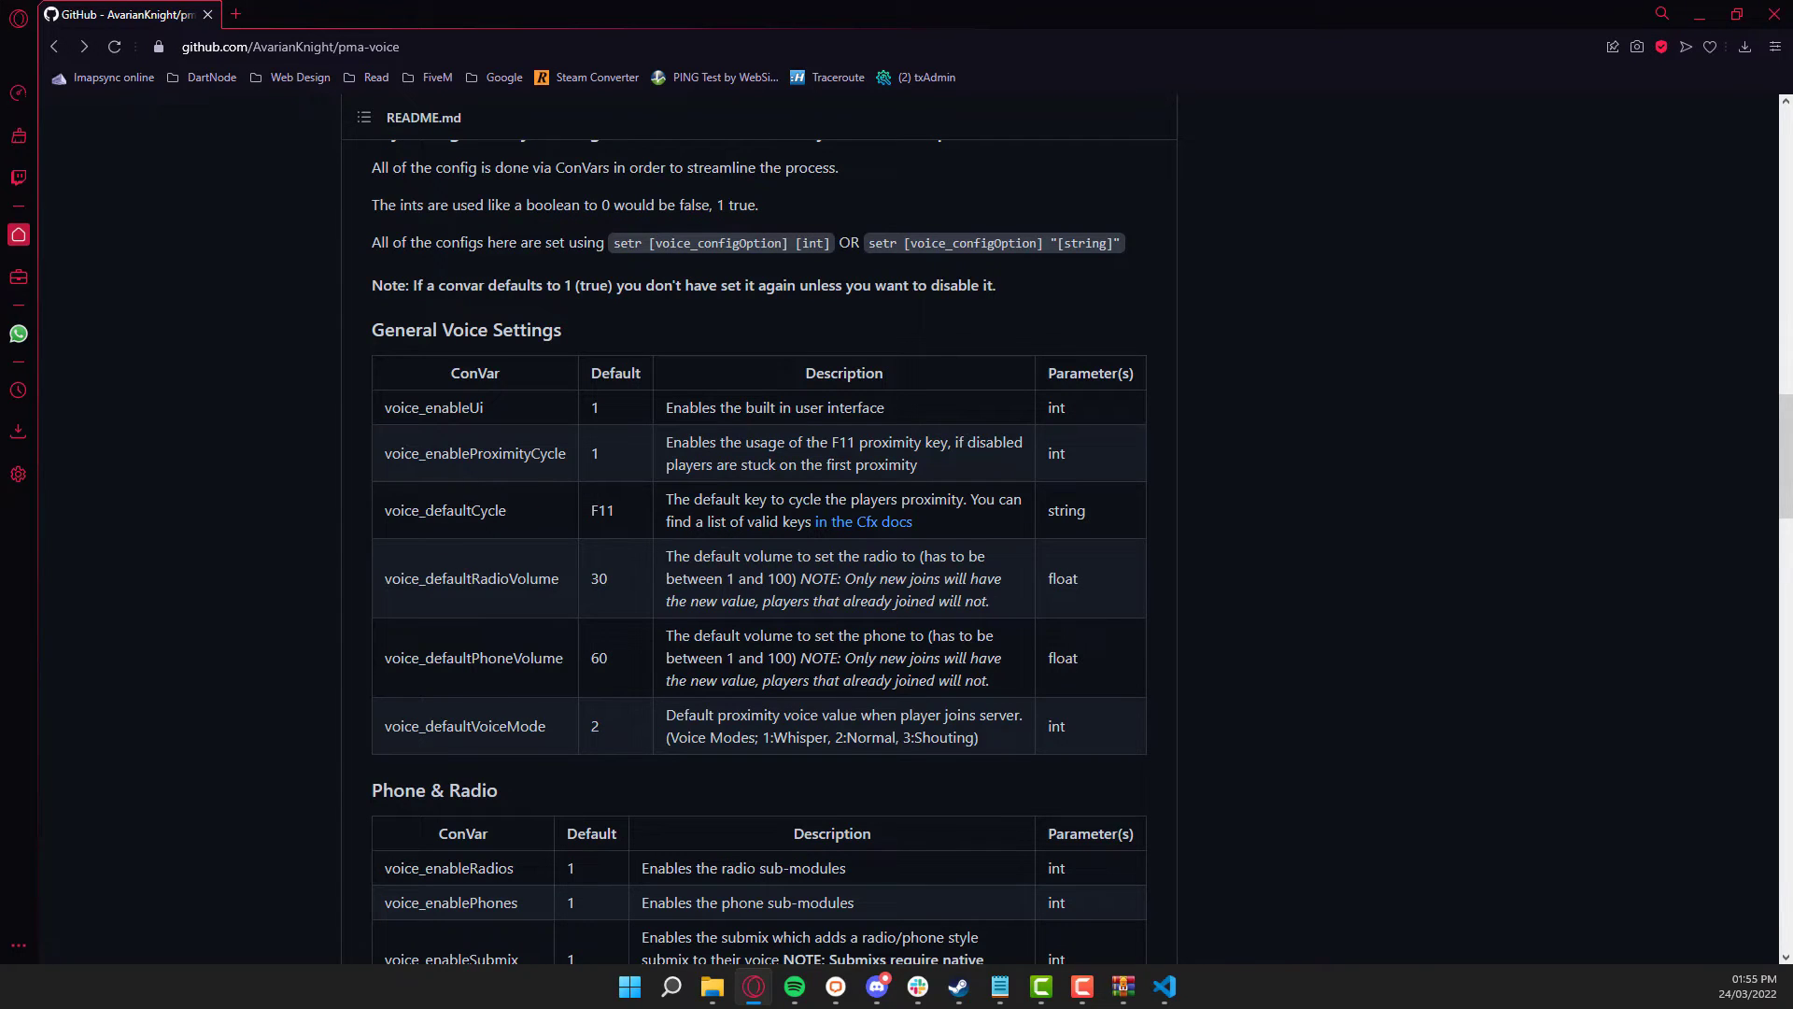
scroll(485, 453, down, 4)
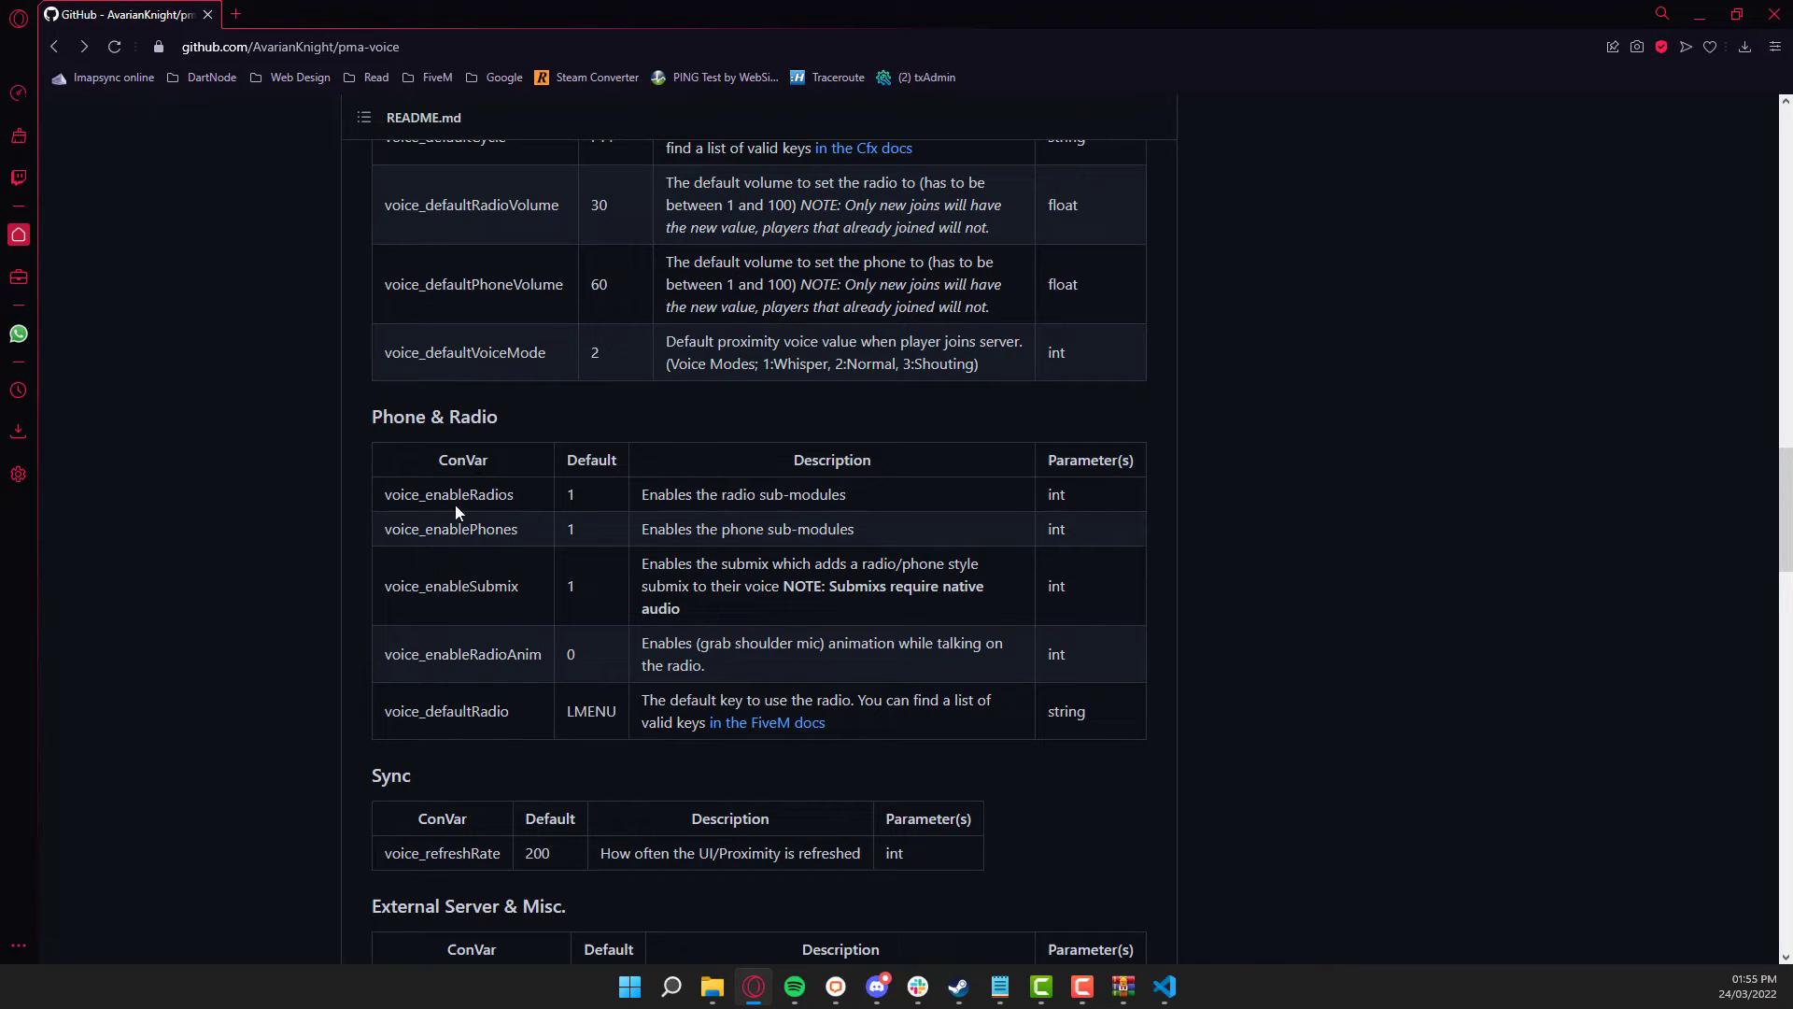
scroll(452, 520, down, 1)
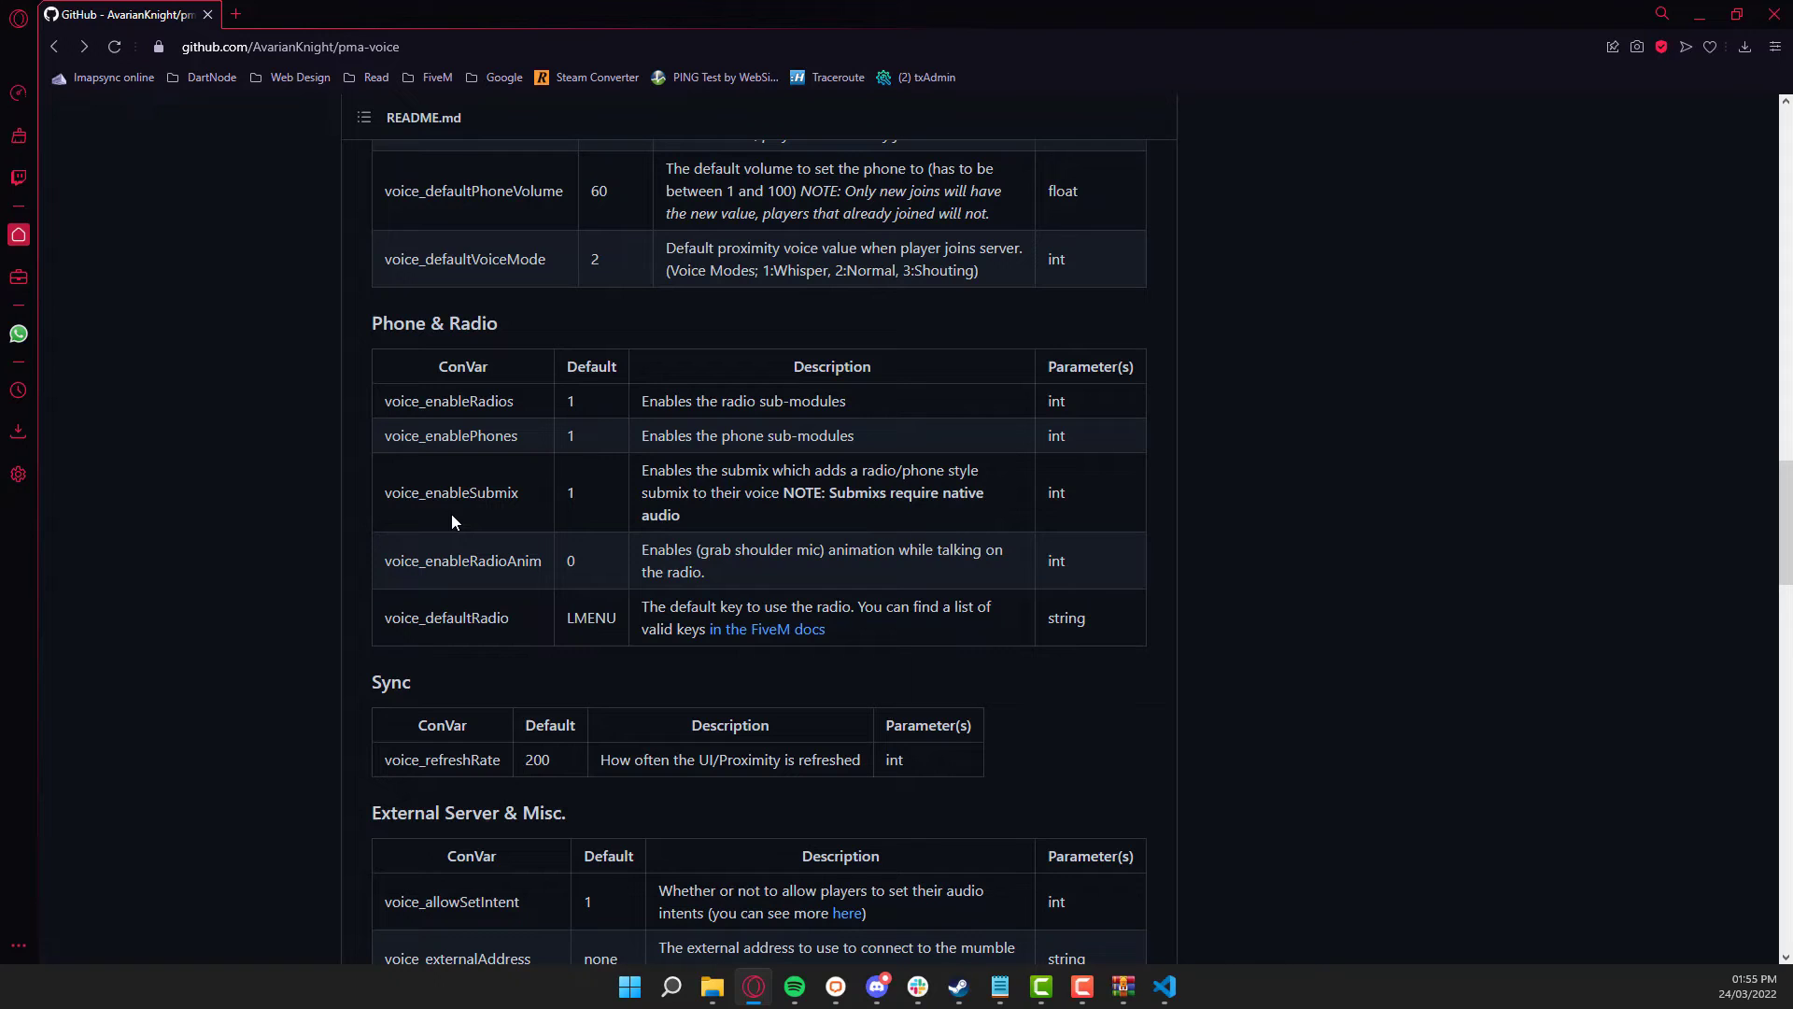
click(1699, 14)
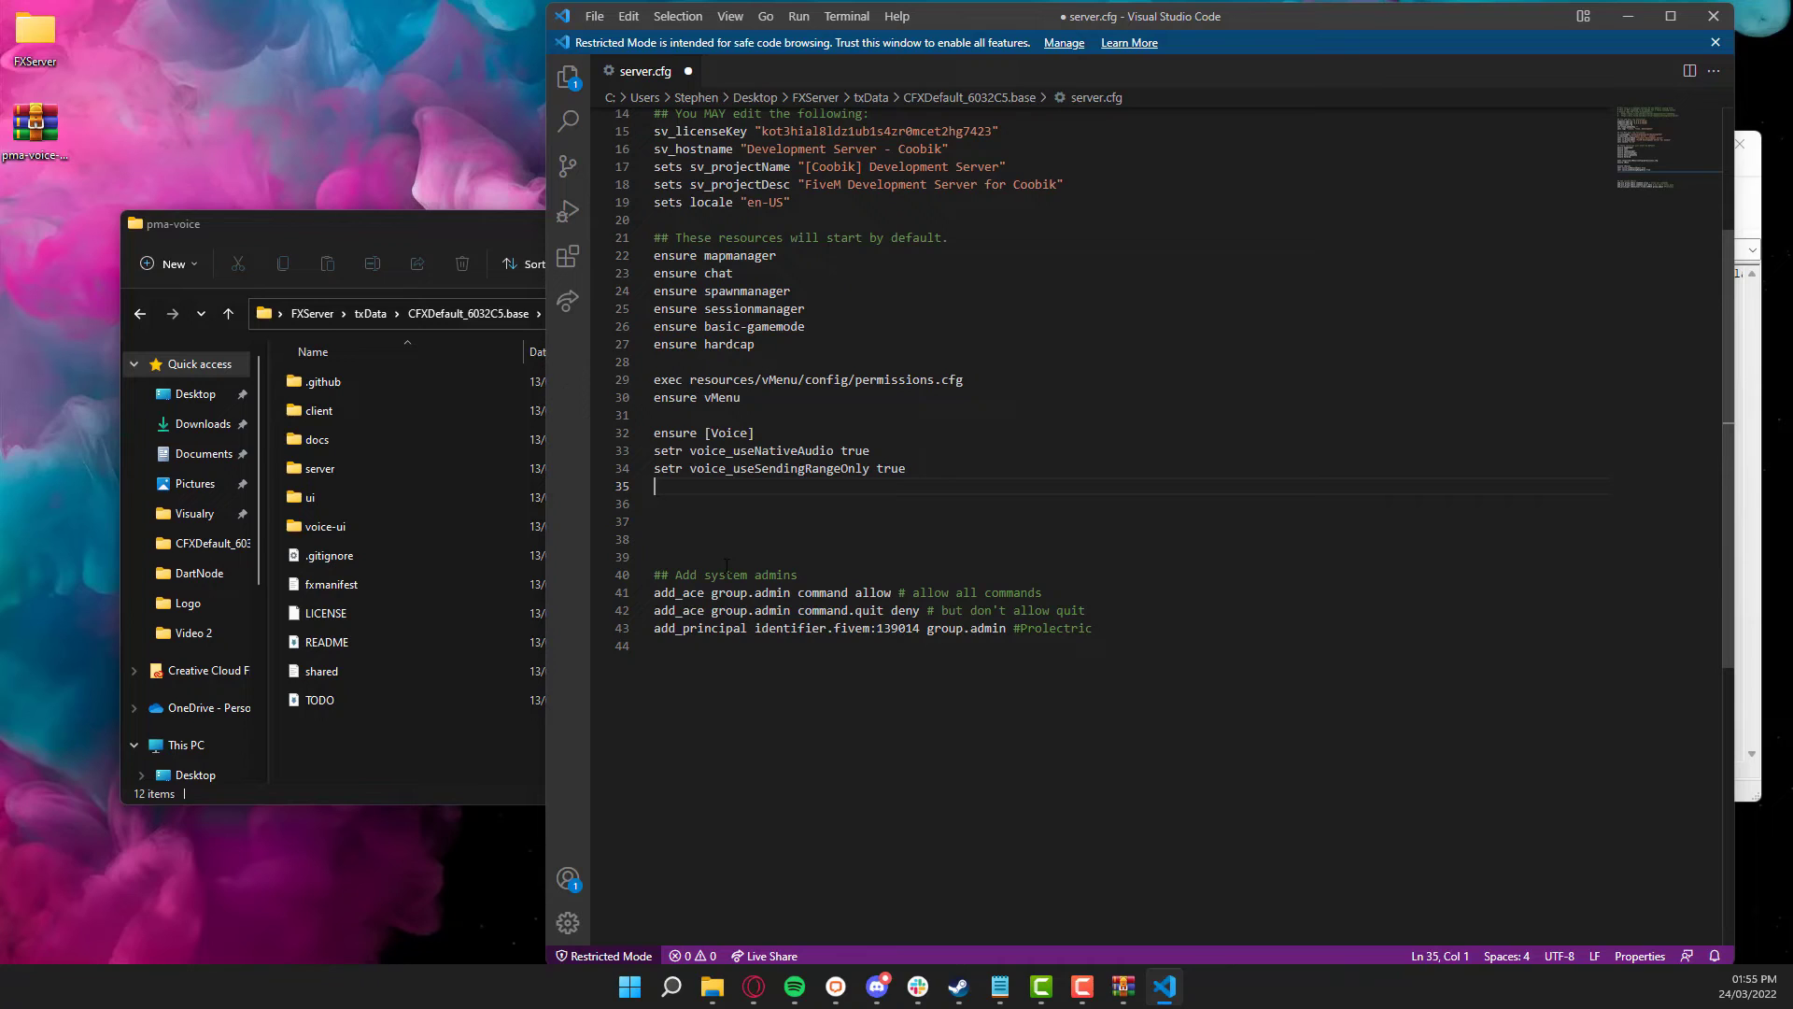
- Enter "setr voice_enableRadioAnim 1" on the empty line below voice_useSendingRangeOnly, save server.cfg, and close the editor
text(sd)
key(BackSpace)
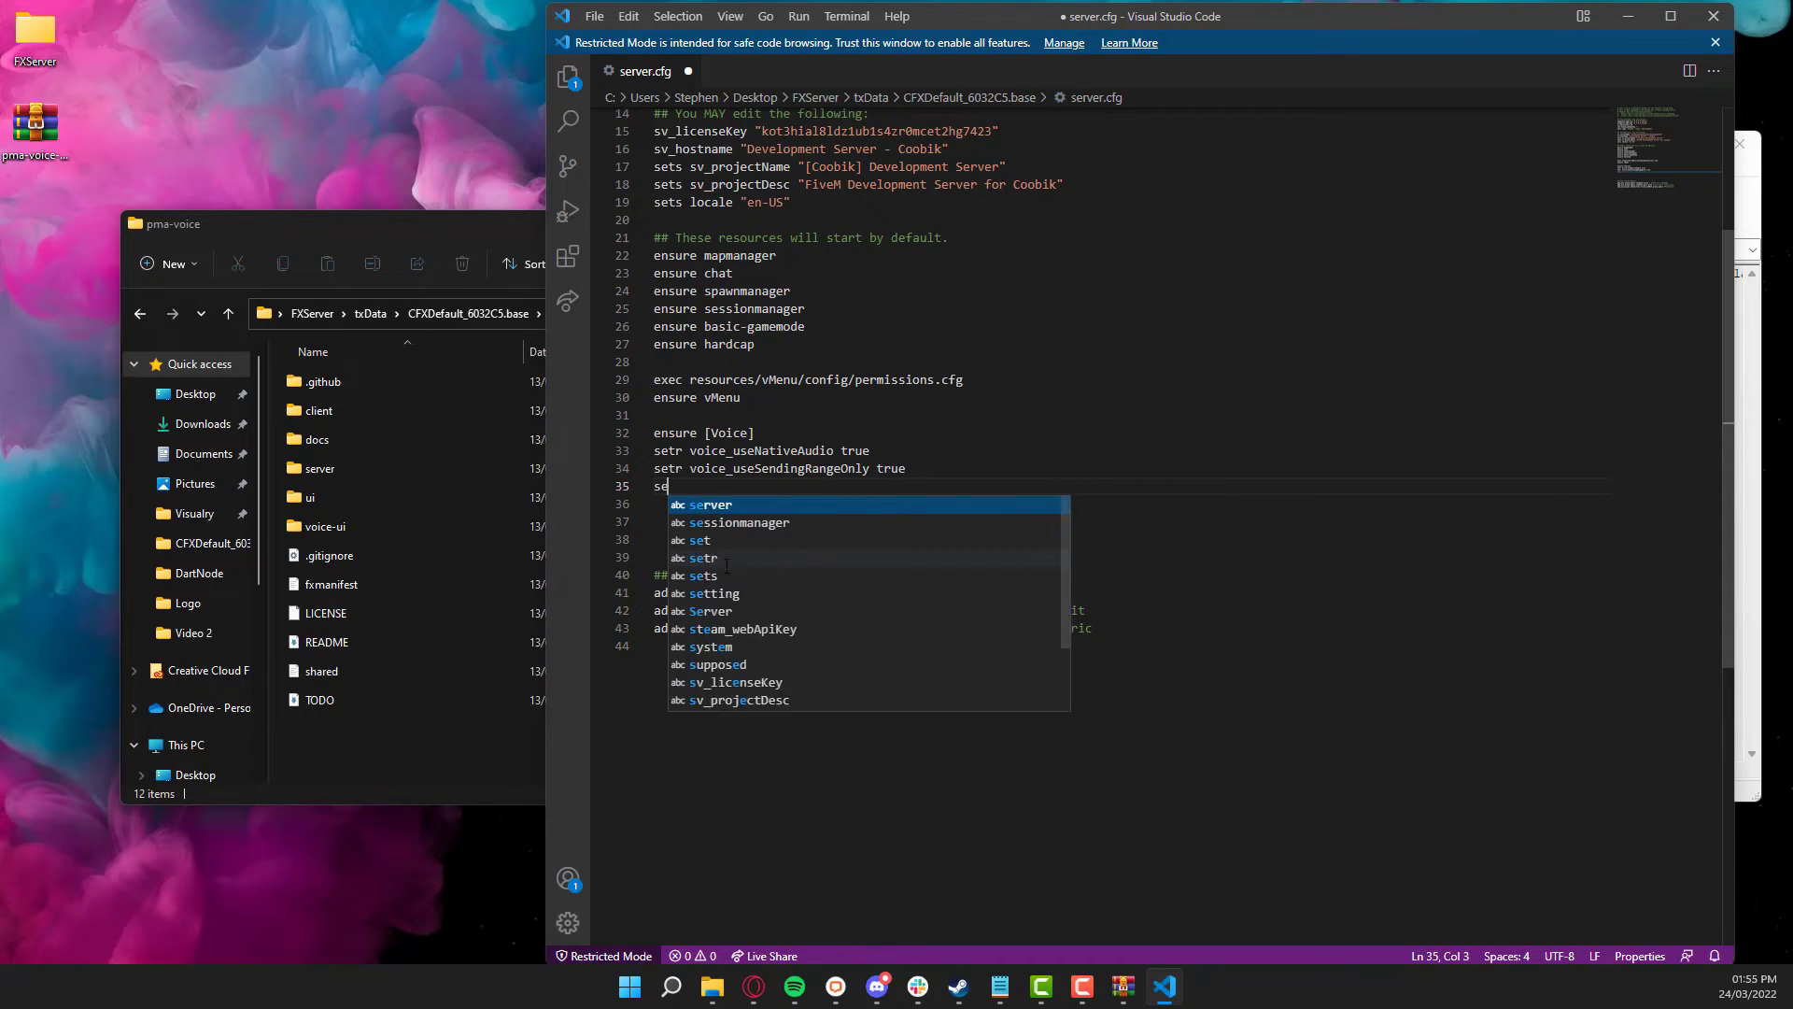
text(etr voic)
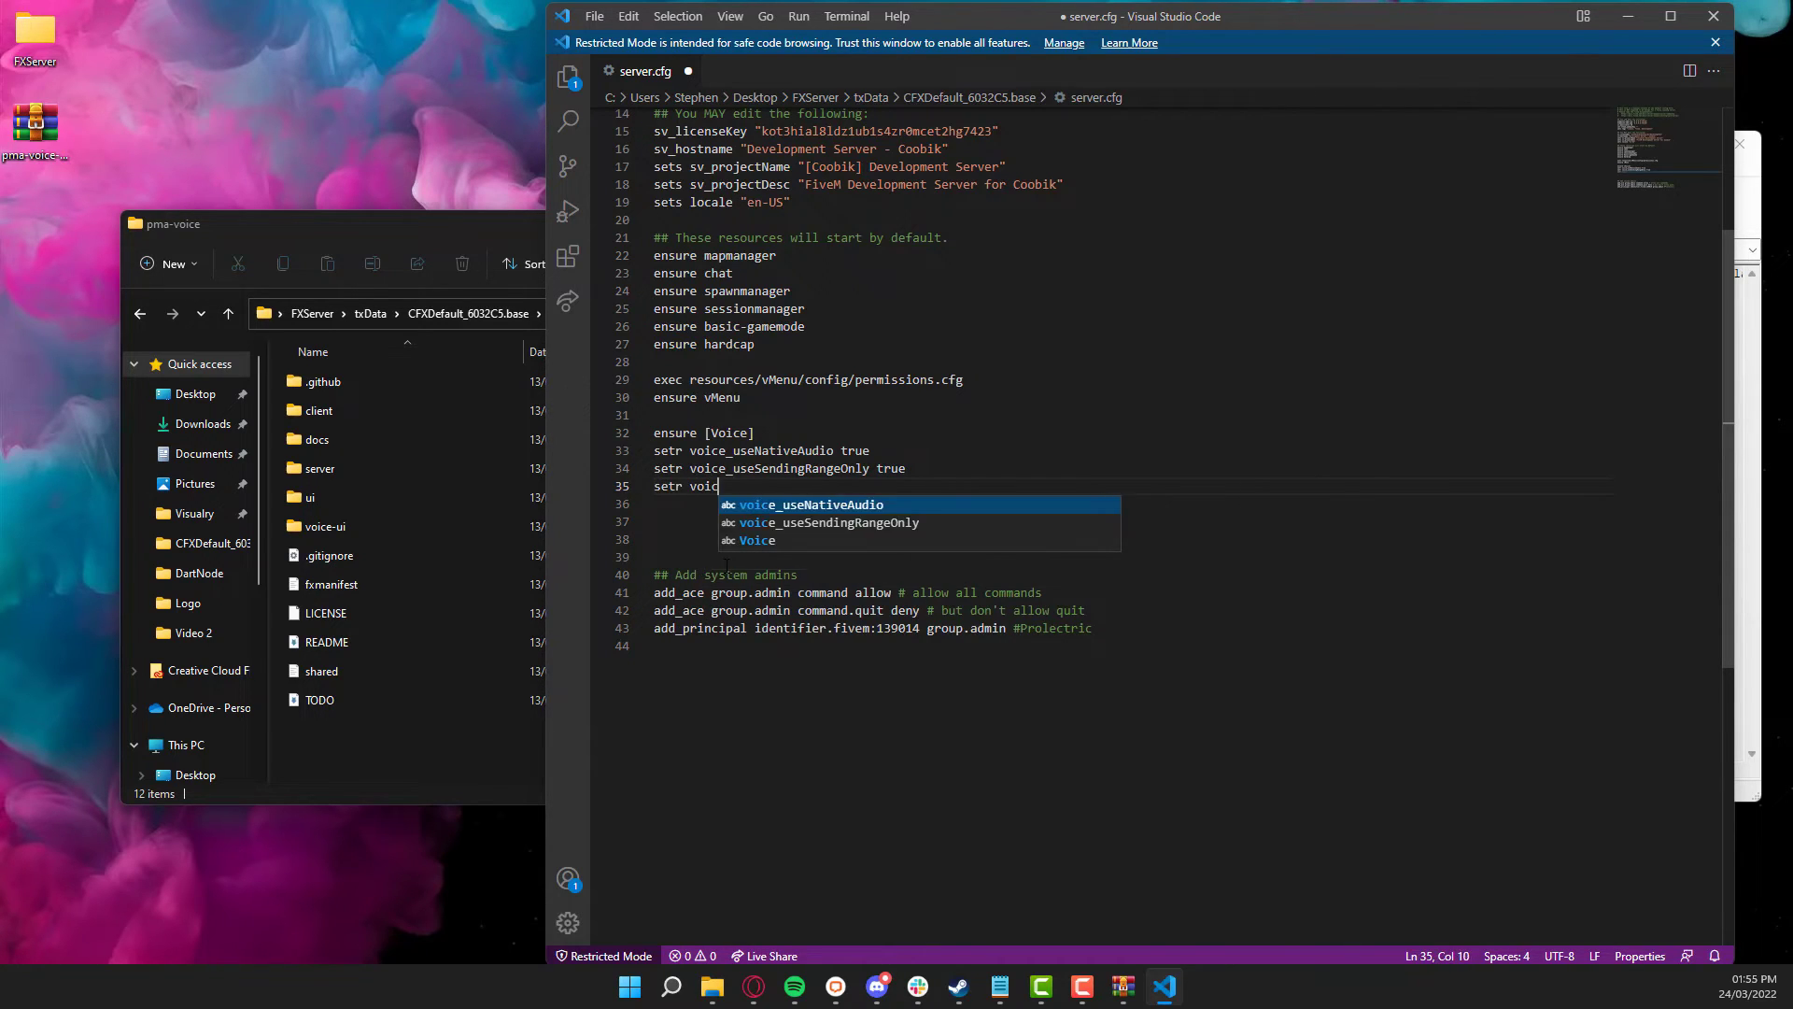
text(e_emanableRadioAnim 1)
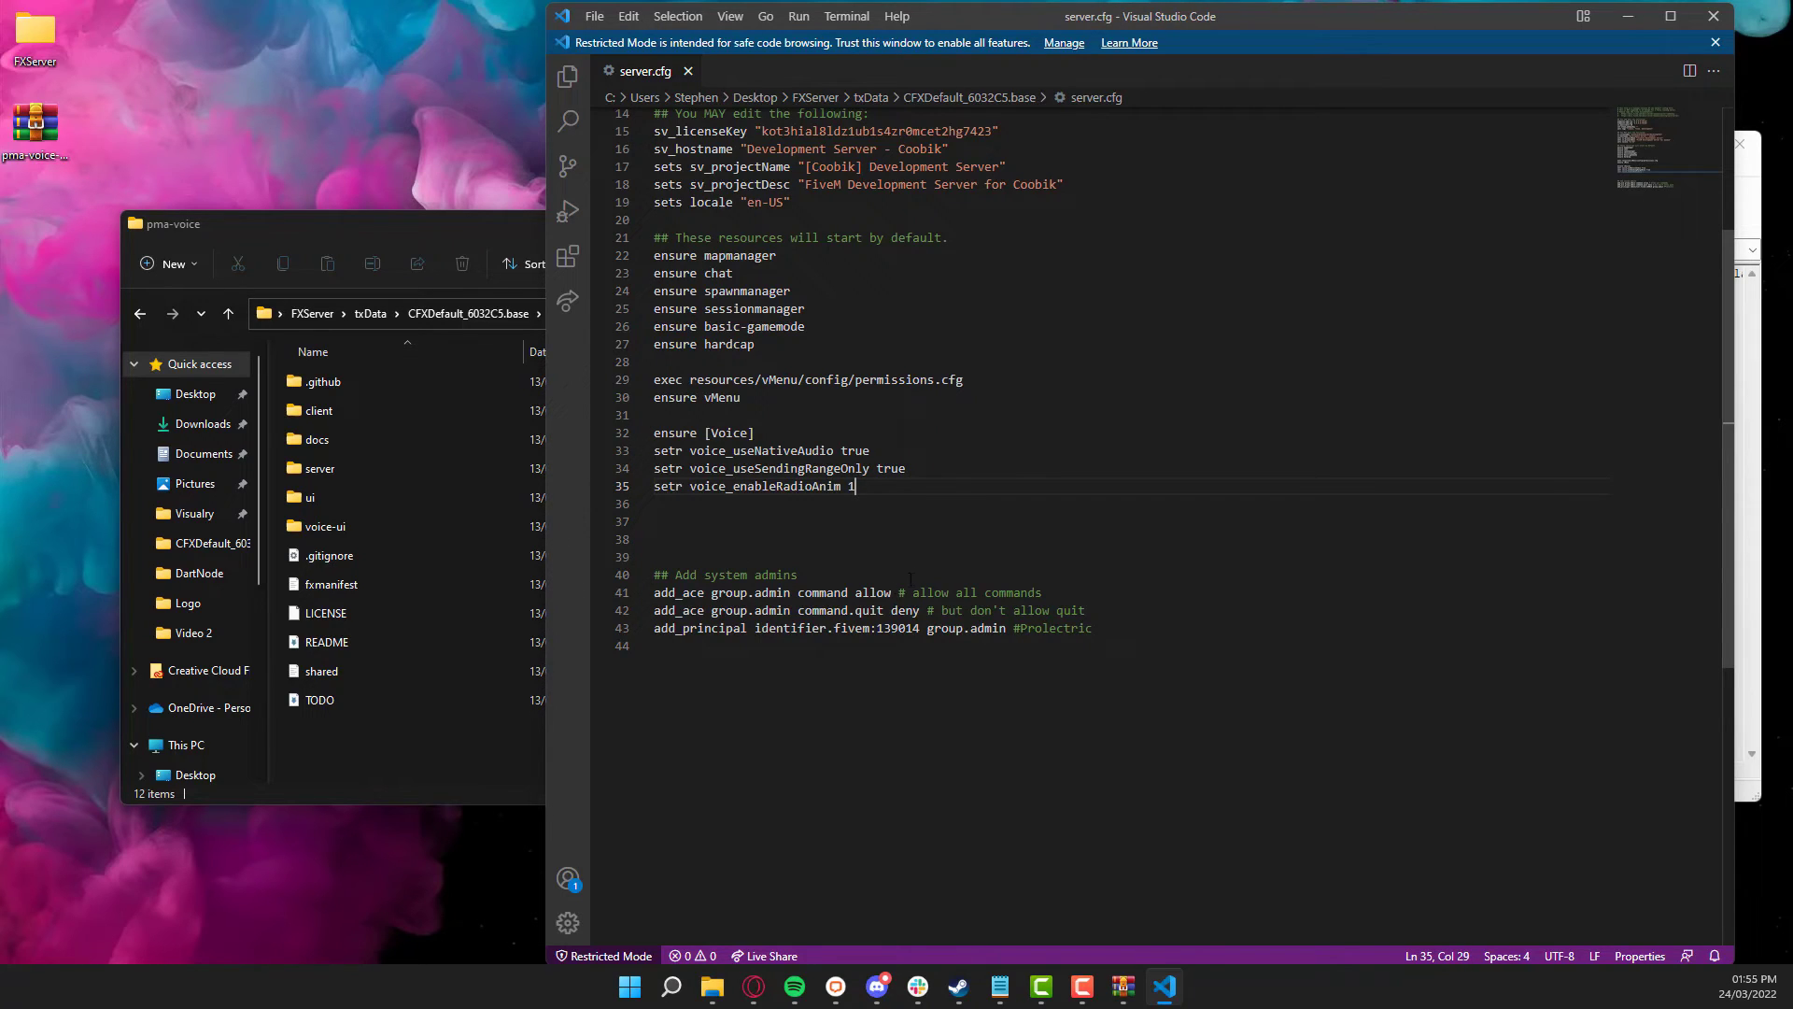
click(1695, 28)
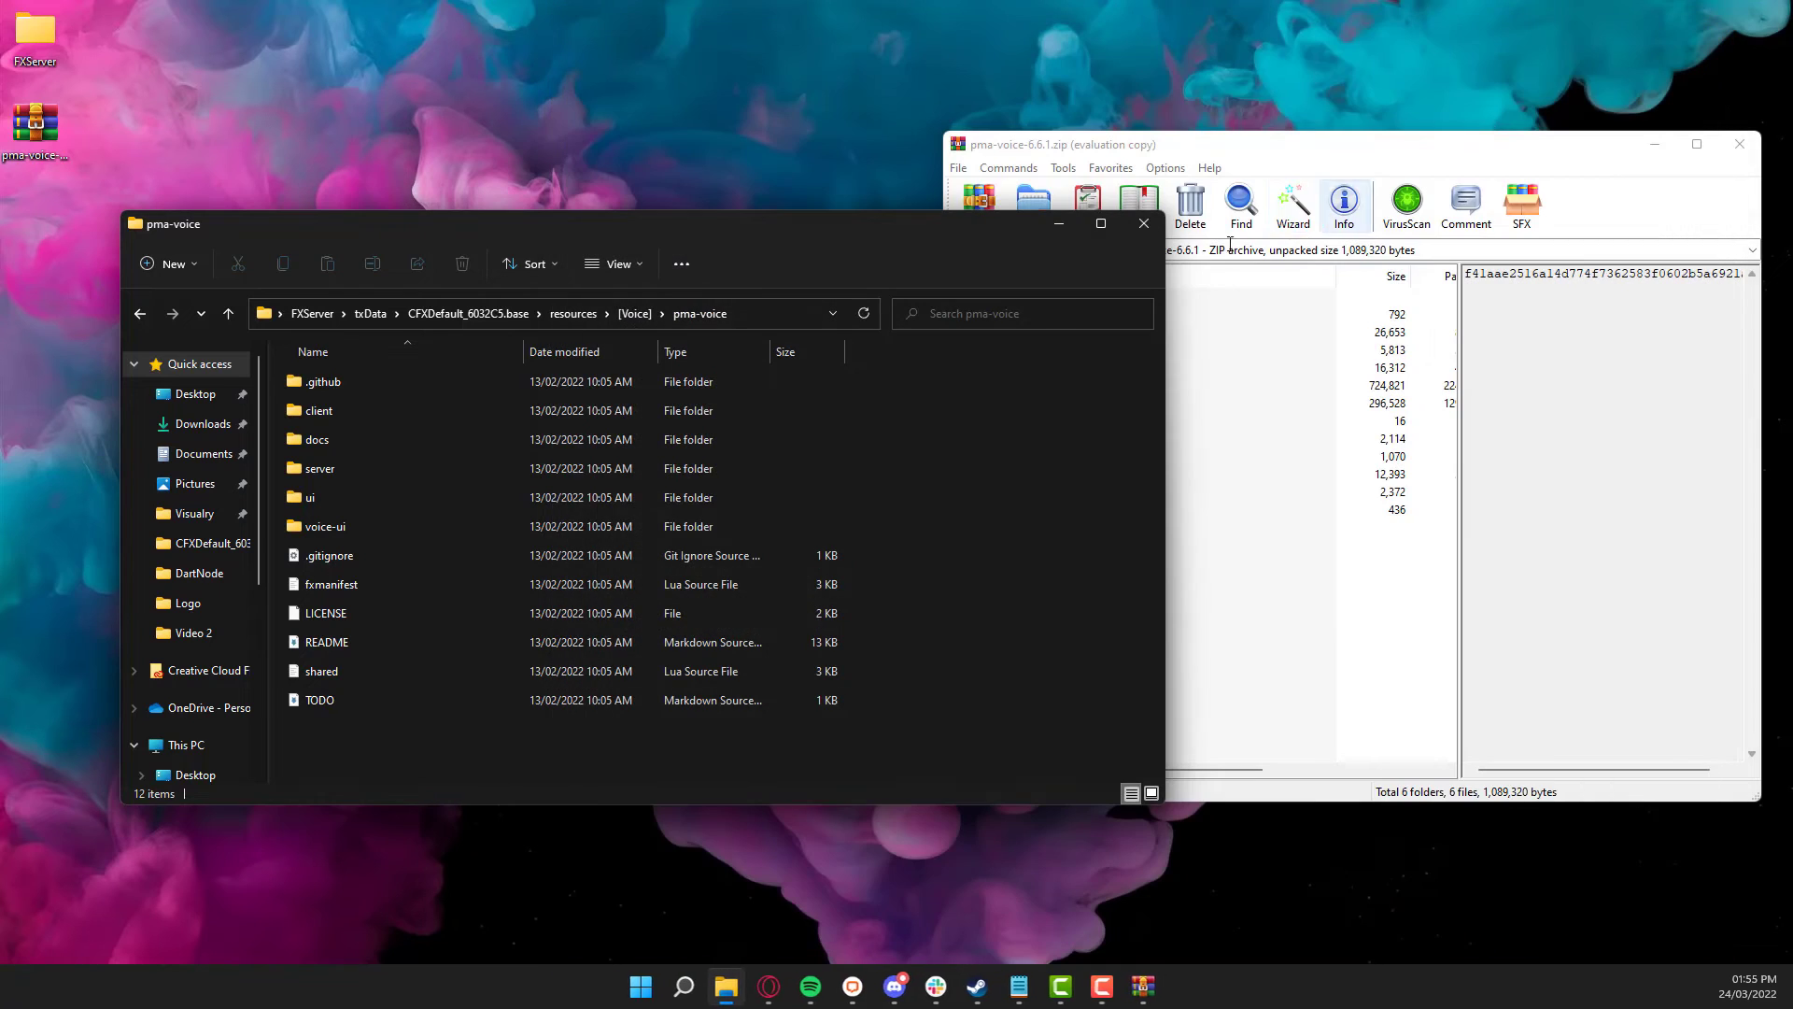
- Go back up to the FXServer folder in the file manager, open its artifact folder, and look through the files
click(372, 310)
click(314, 315)
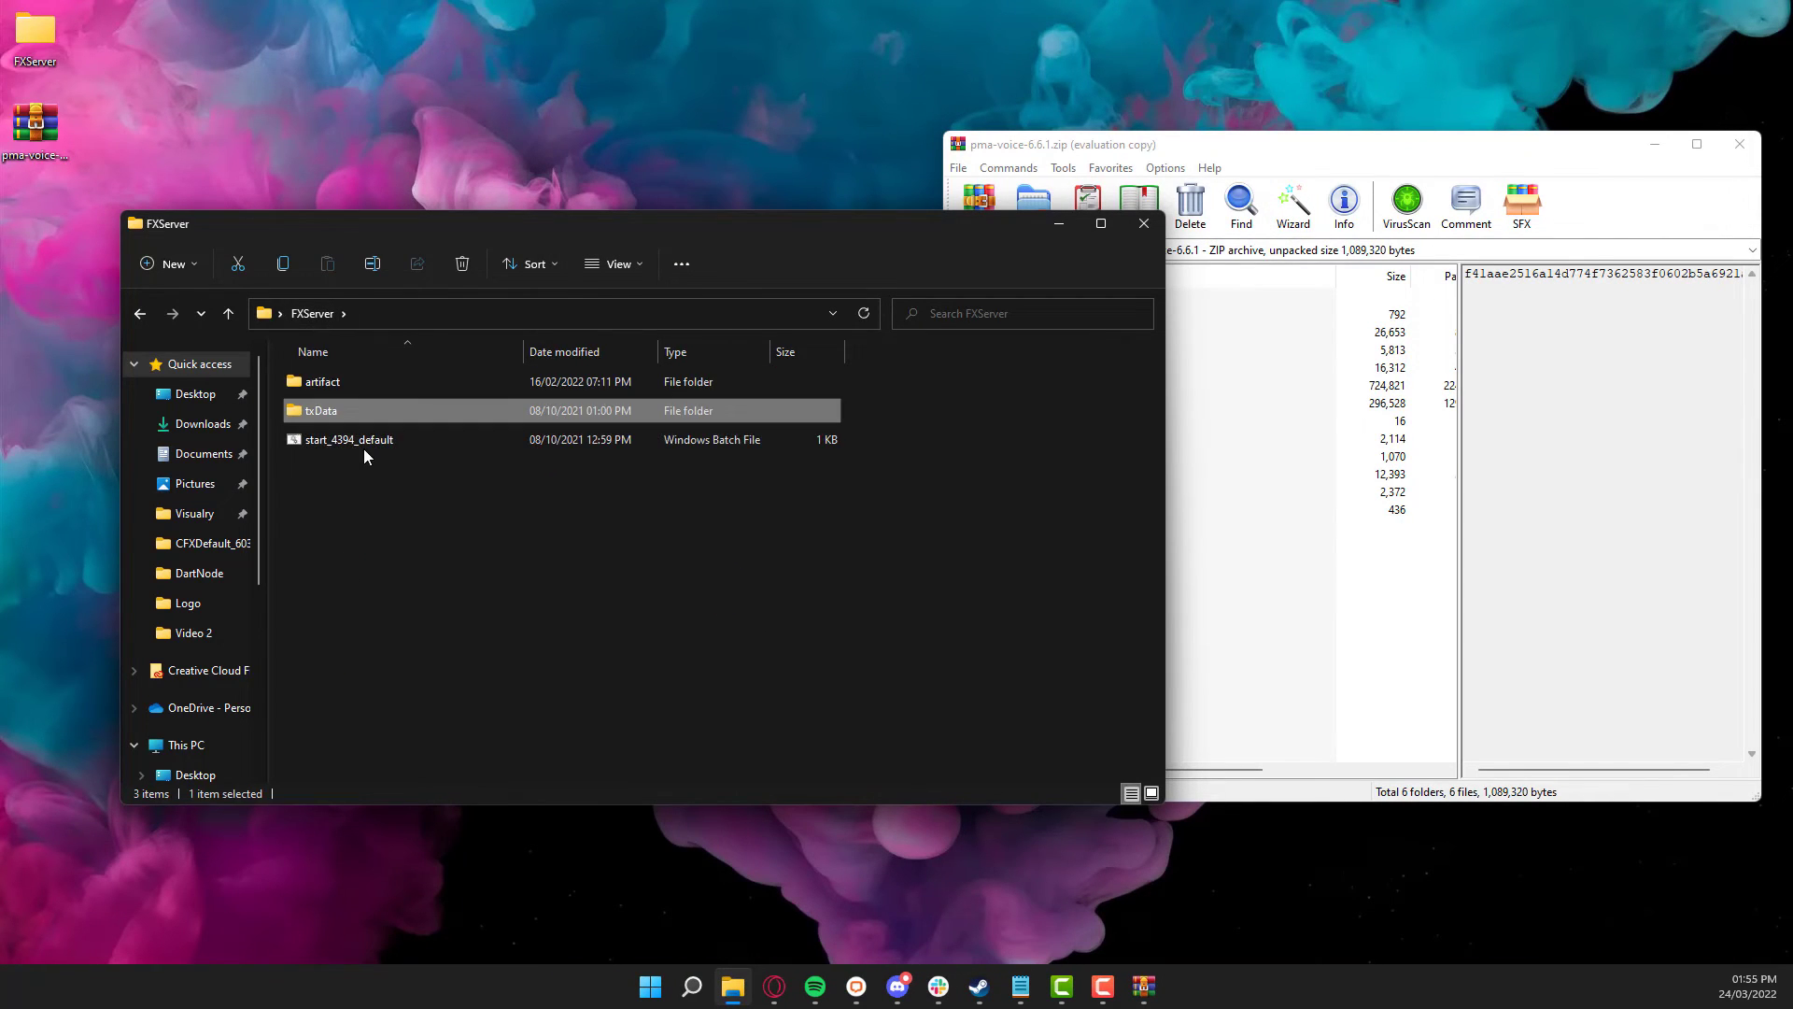
double_click(370, 385)
scroll(336, 667, down, 7)
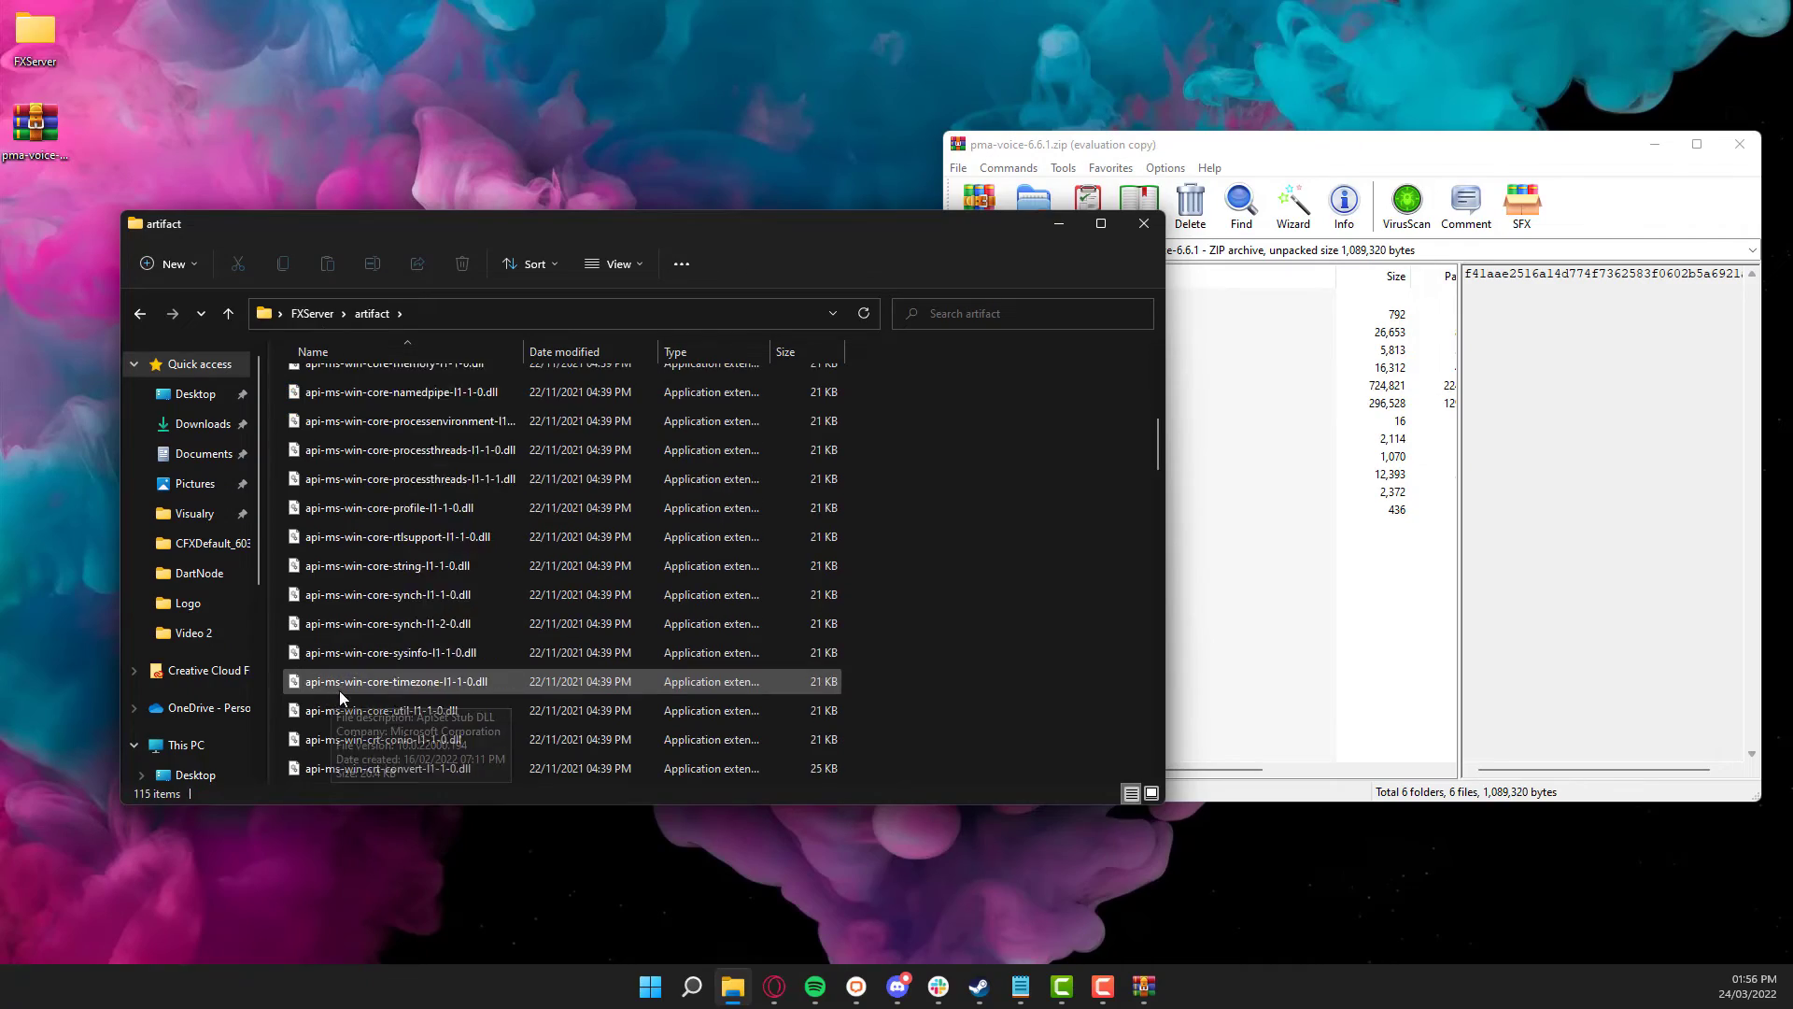
scroll(351, 659, down, 3)
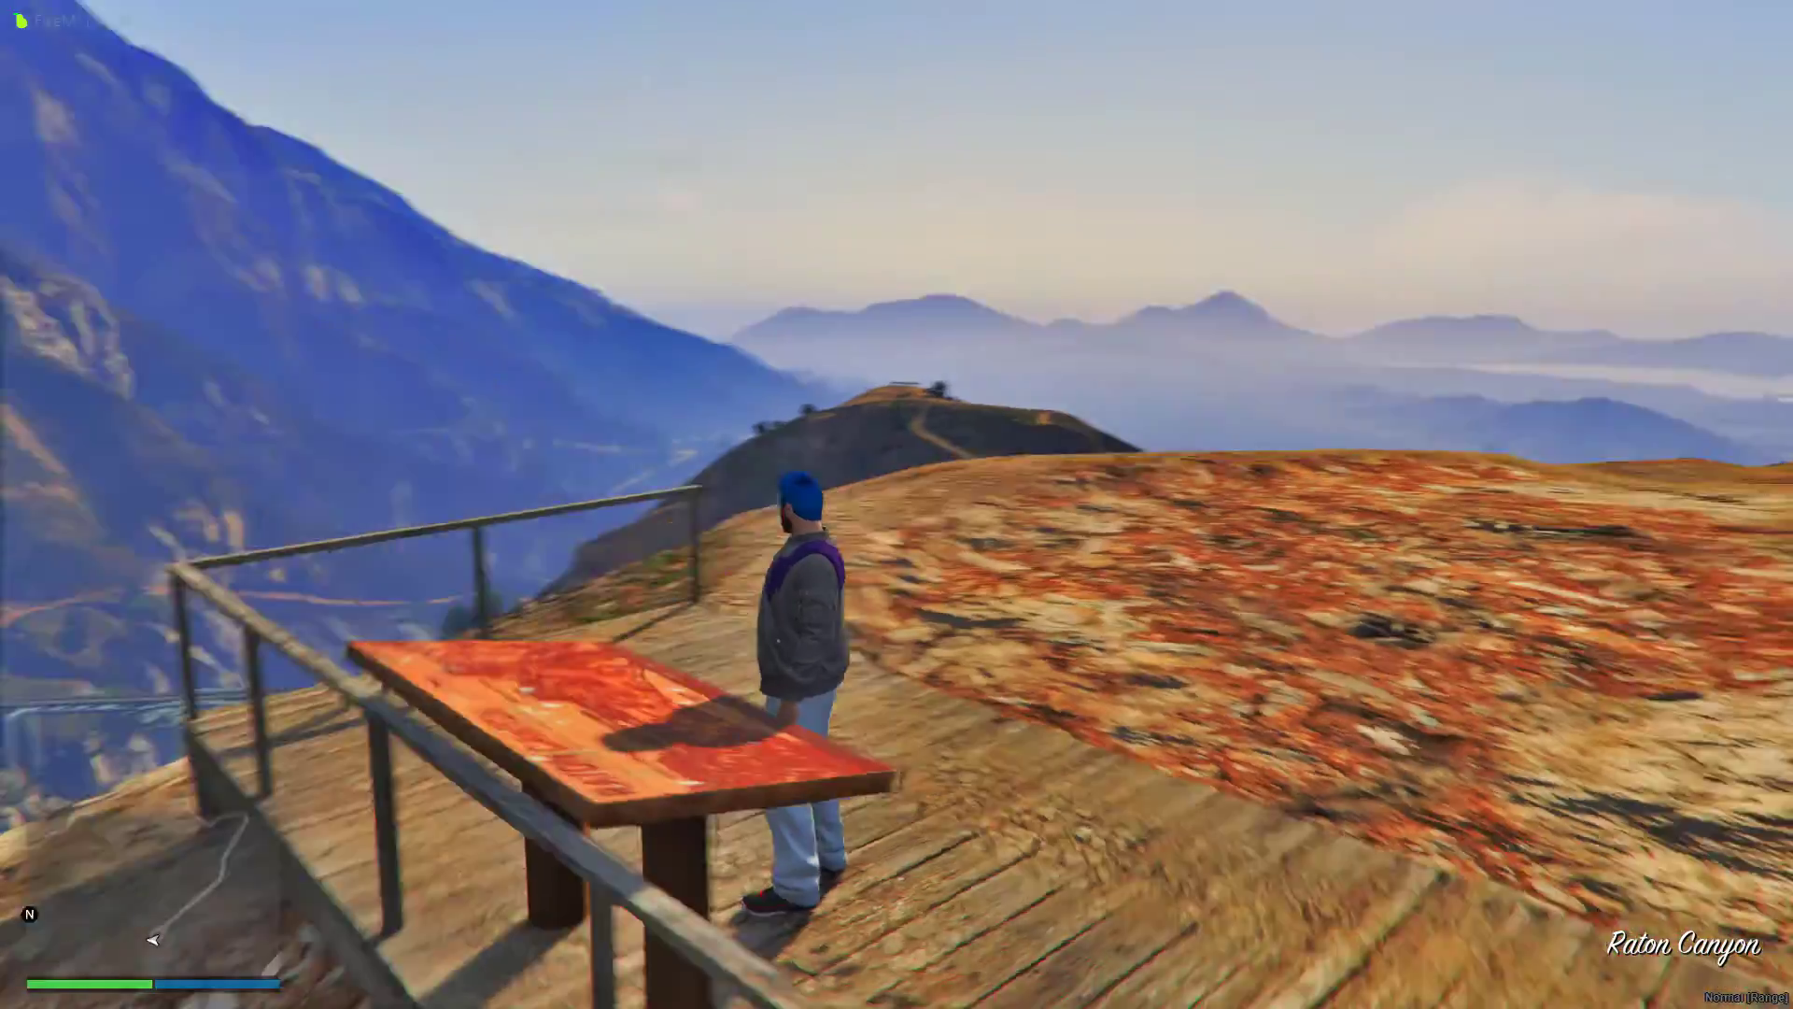
- In the FiveM game, open the vMenu main menu, check its entries for voice chat options, and close it
key(w)
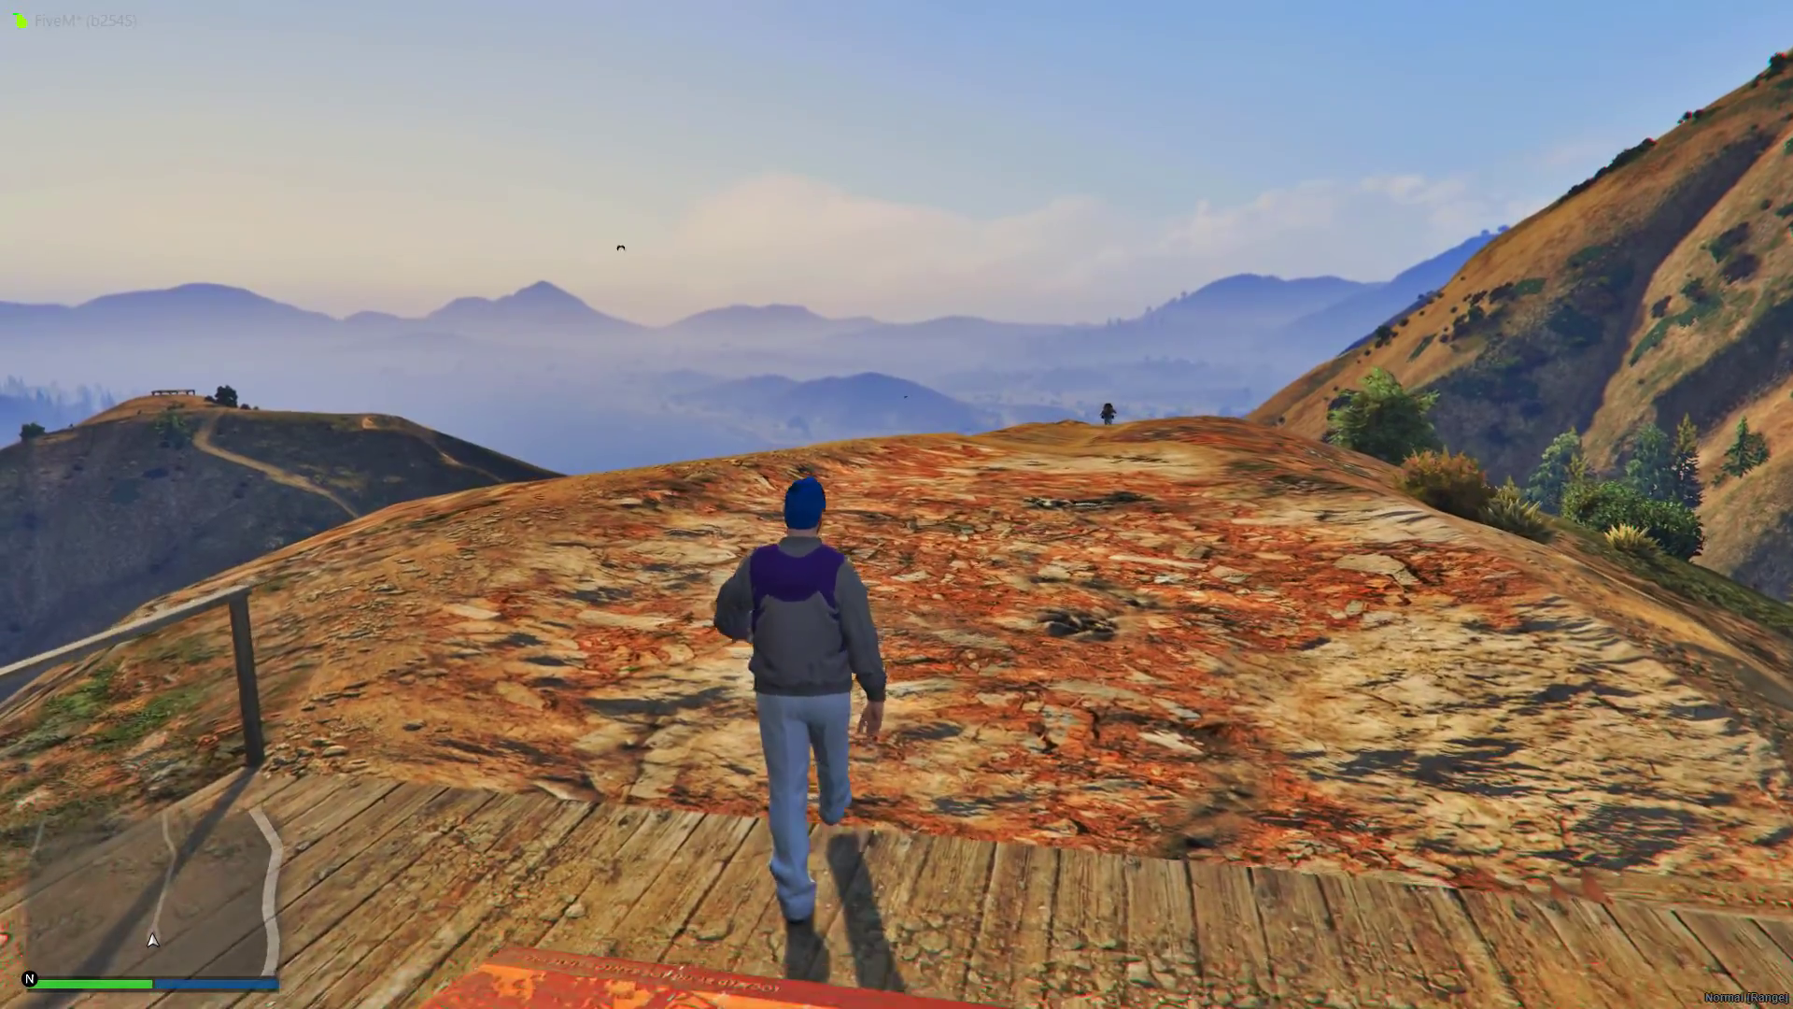
key(m)
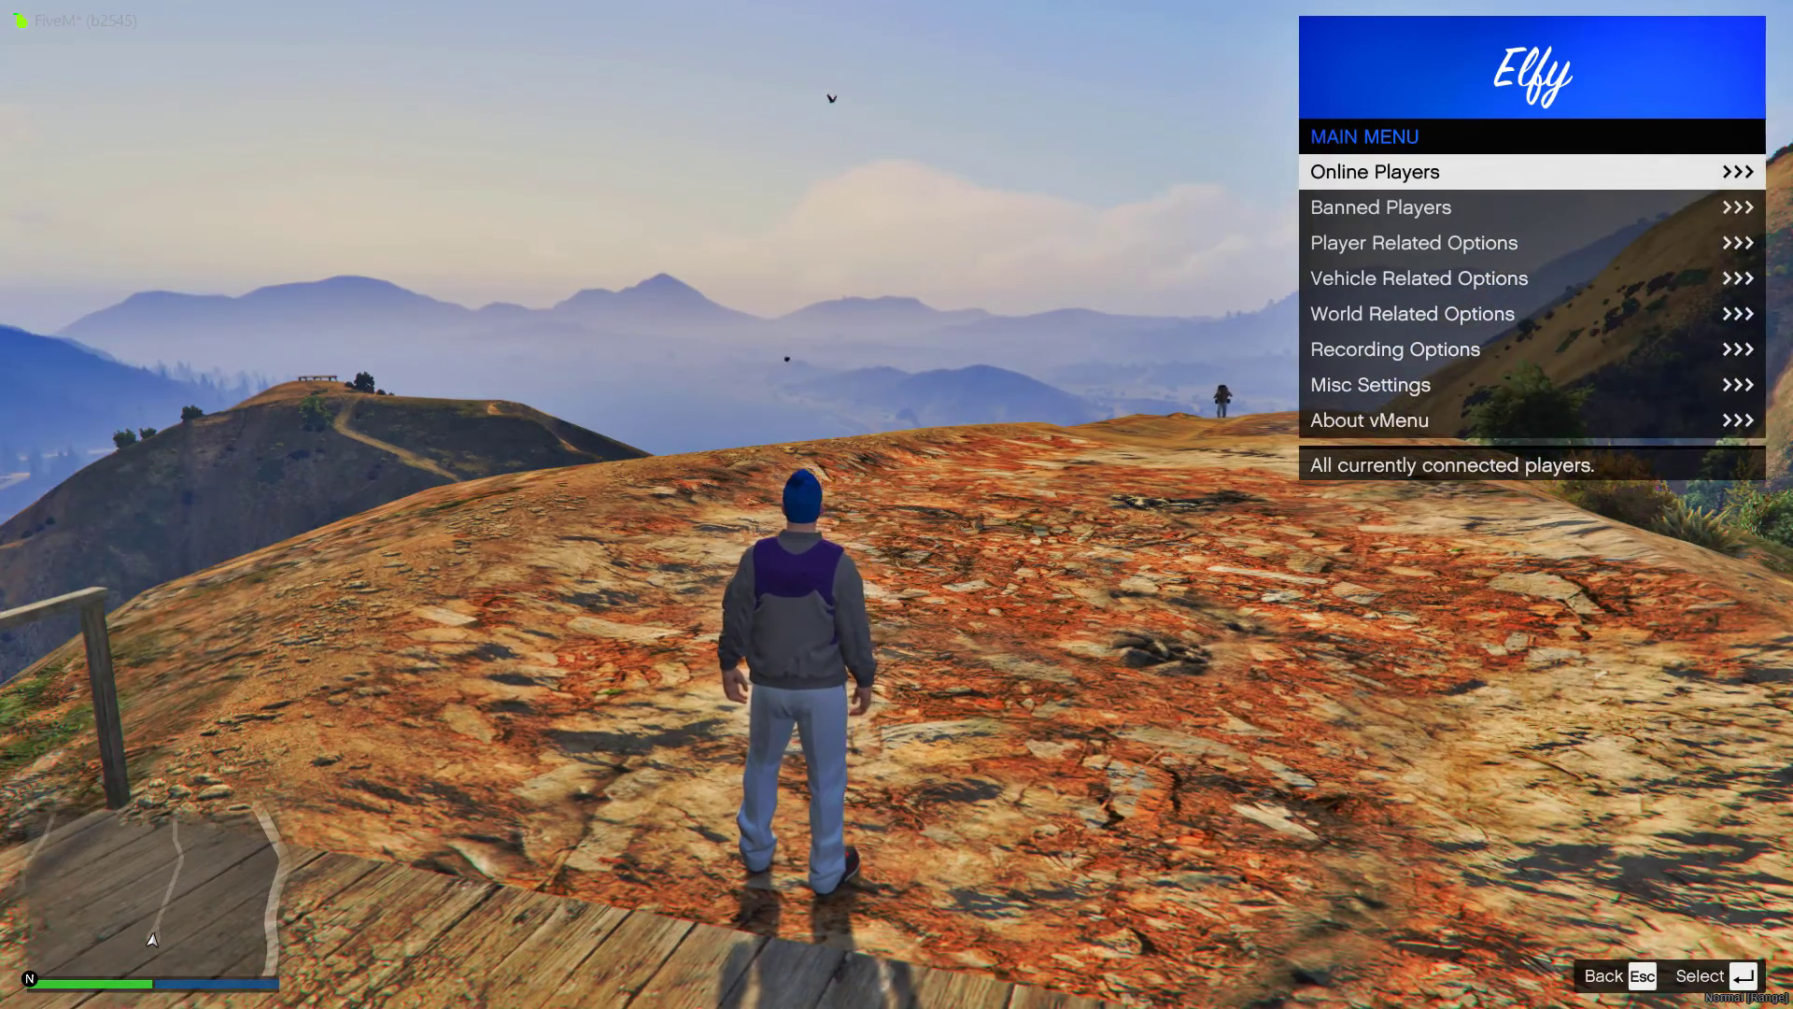
key(Down)
key(Down)
key(Down)
key(Down)
key(Down)
key(Down)
key(Down)
key(Up)
key(Up)
key(Up)
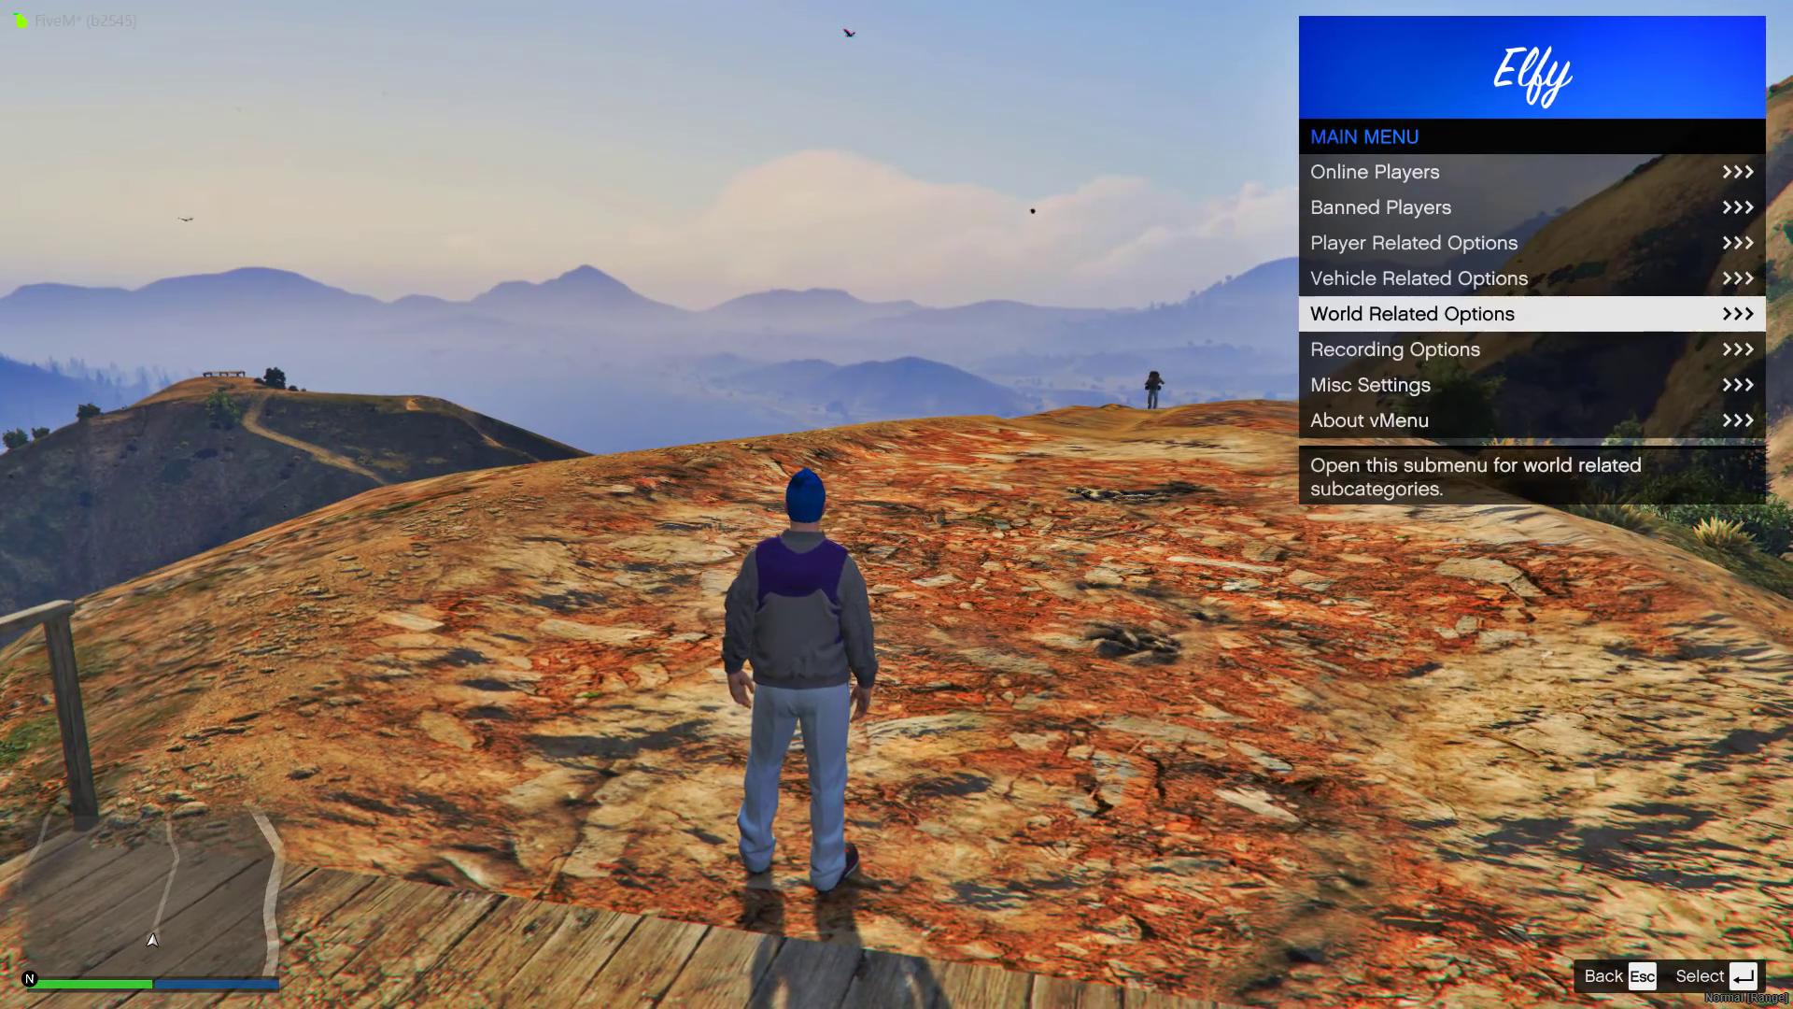
key(Down)
key(Down)
key(Up)
key(Up)
key(Up)
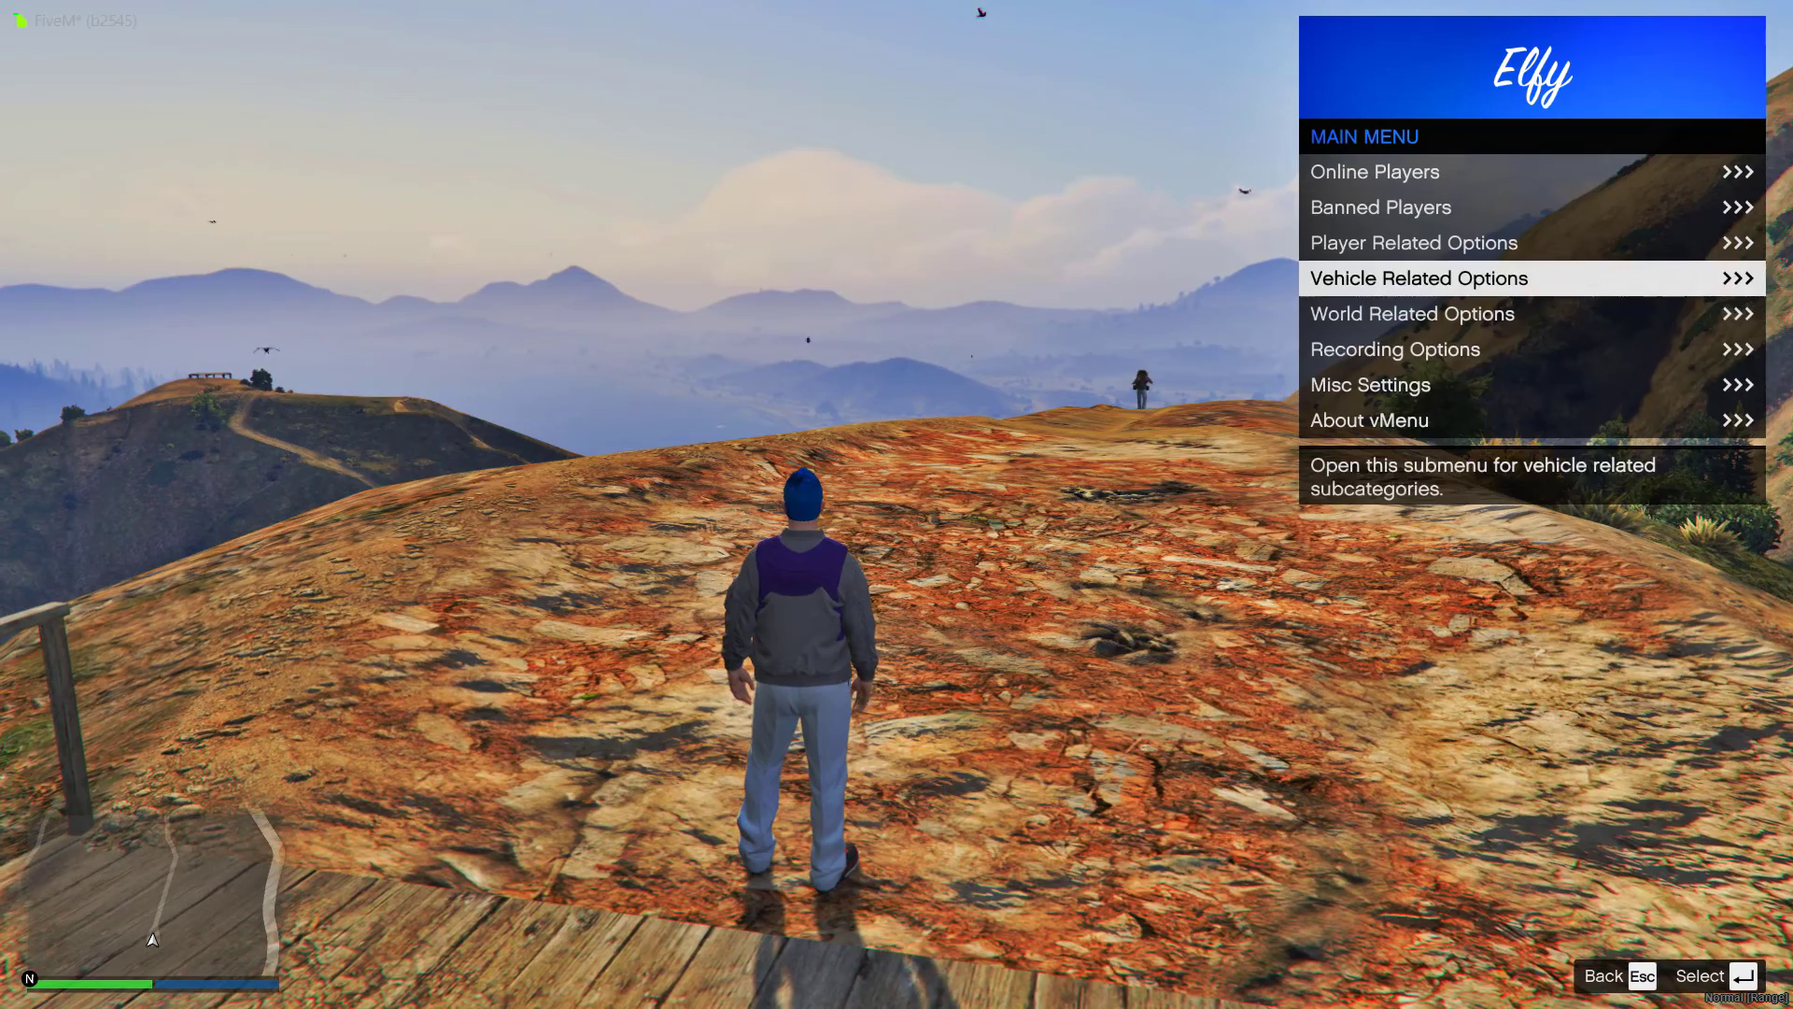
key(Down)
key(Down)
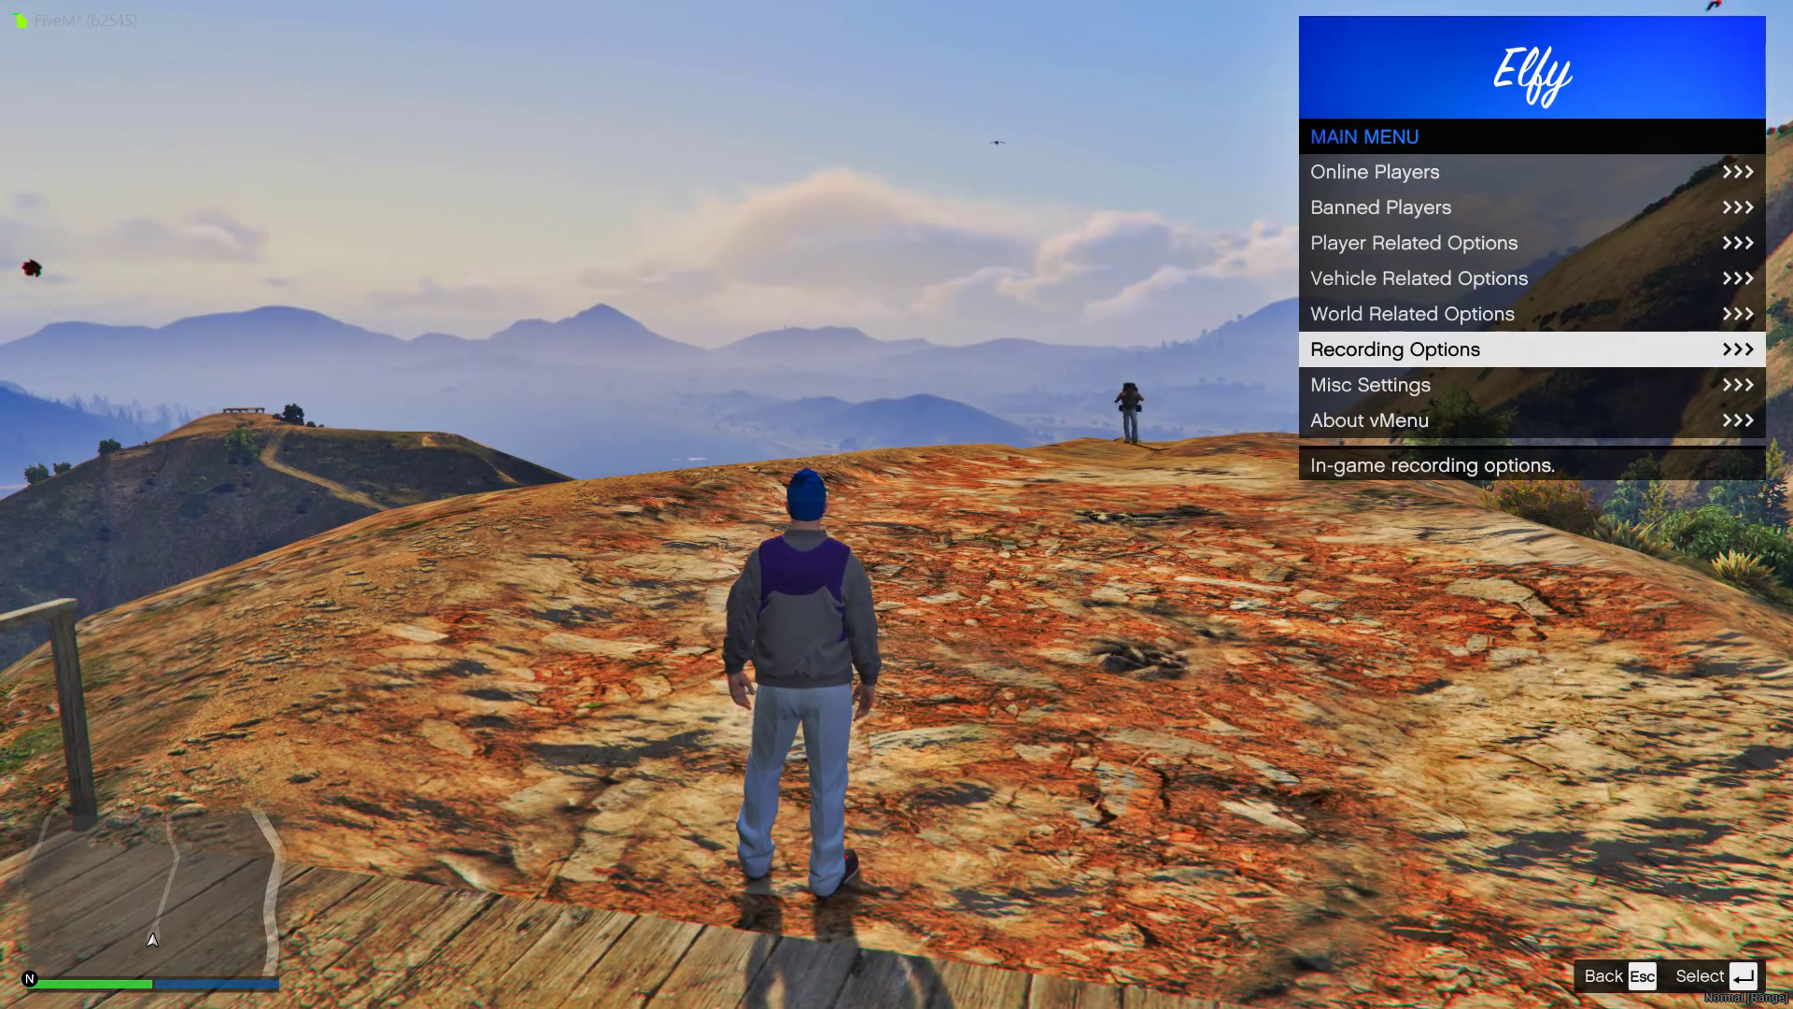
key(Escape)
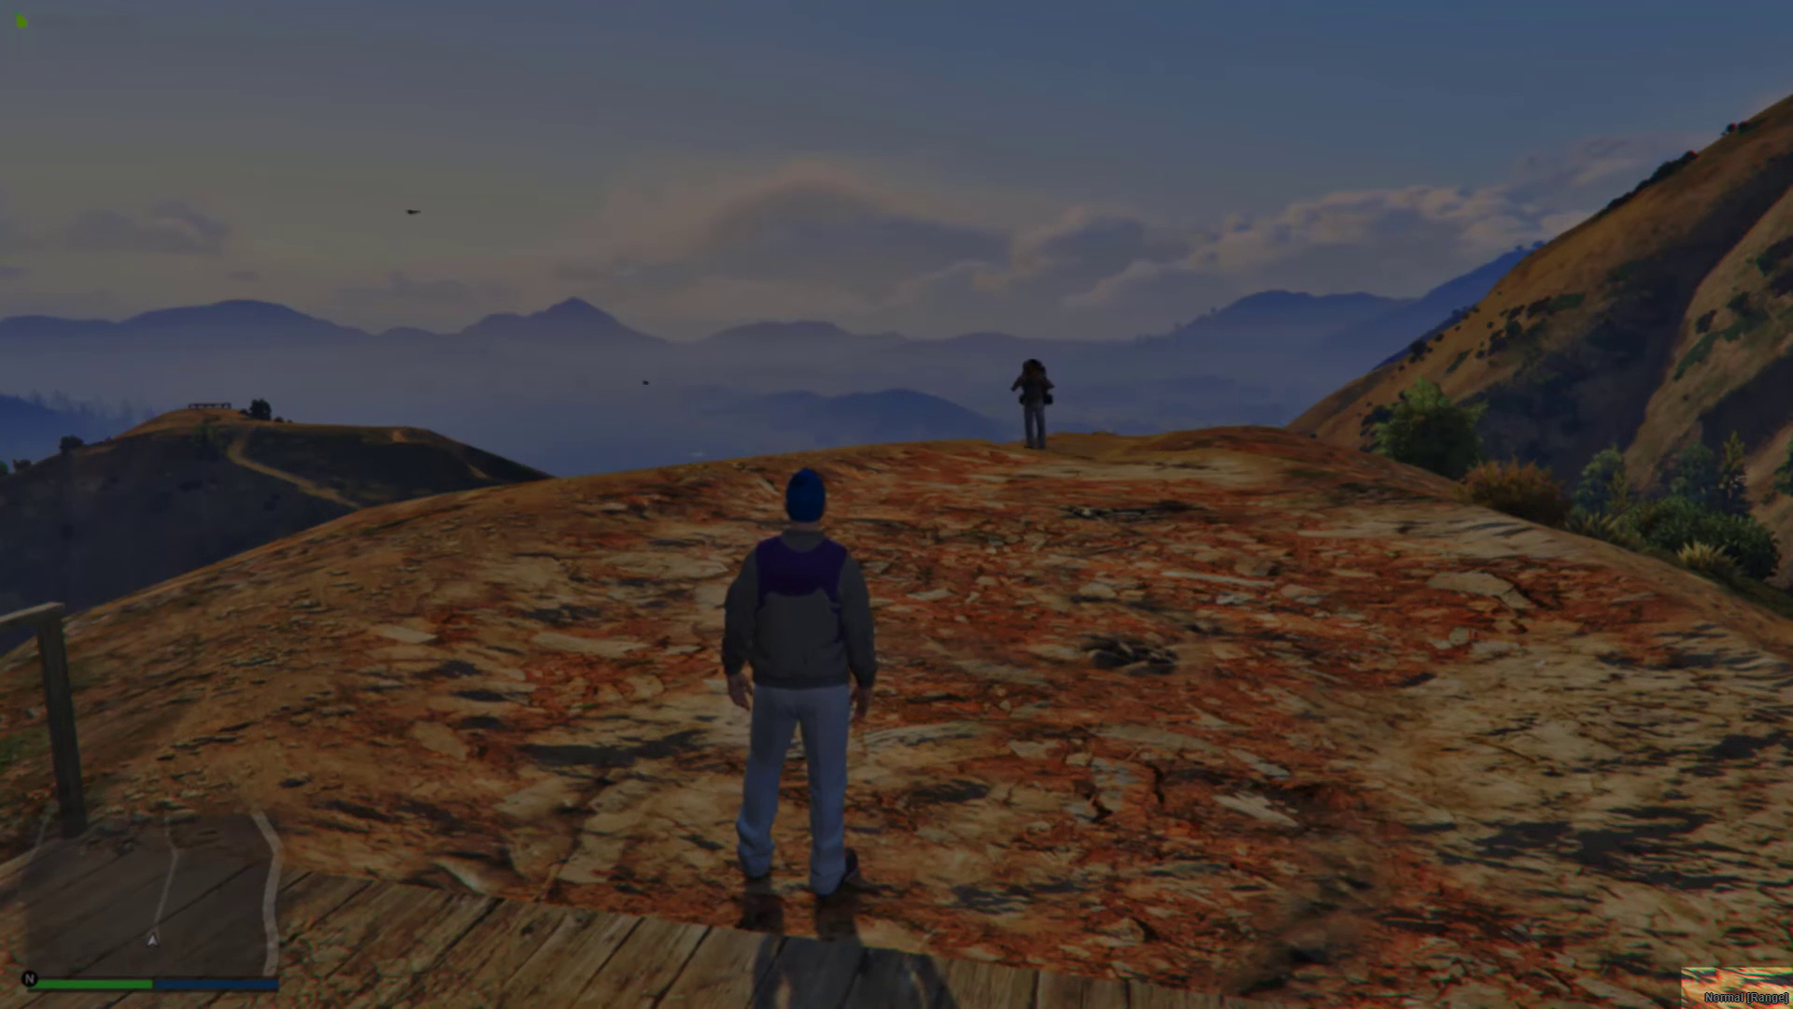
key(w)
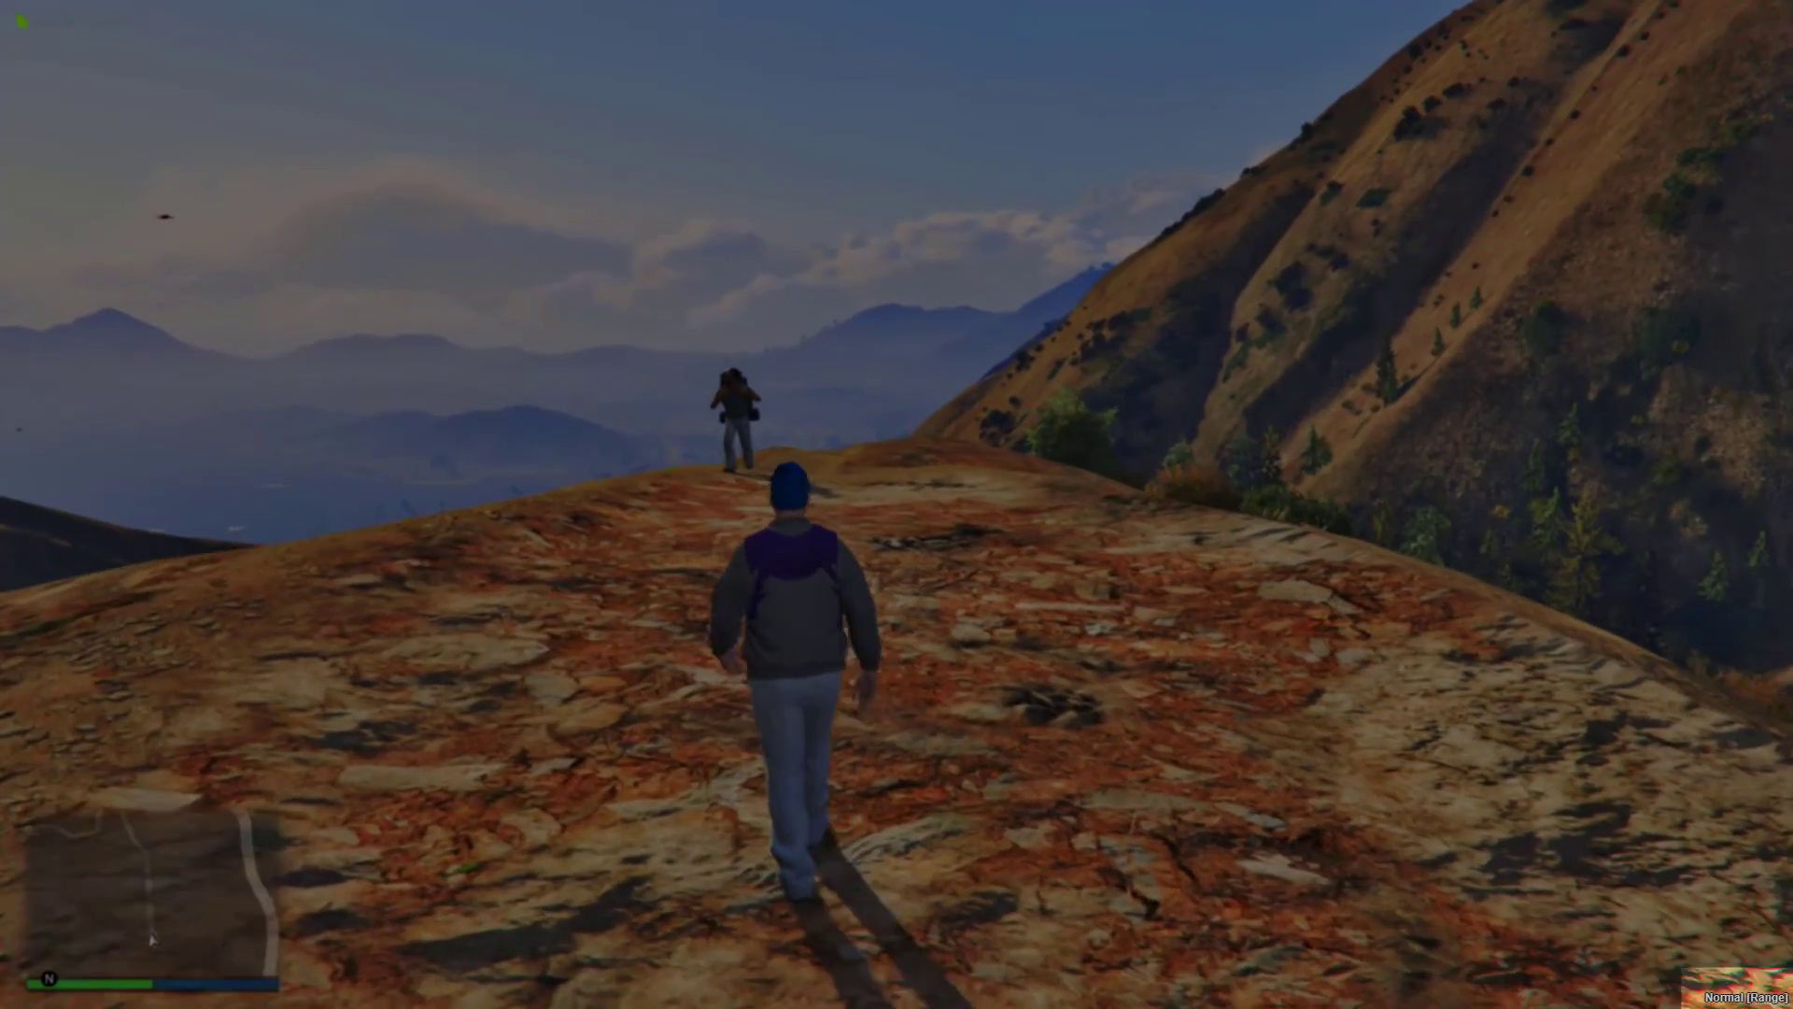
key(w)
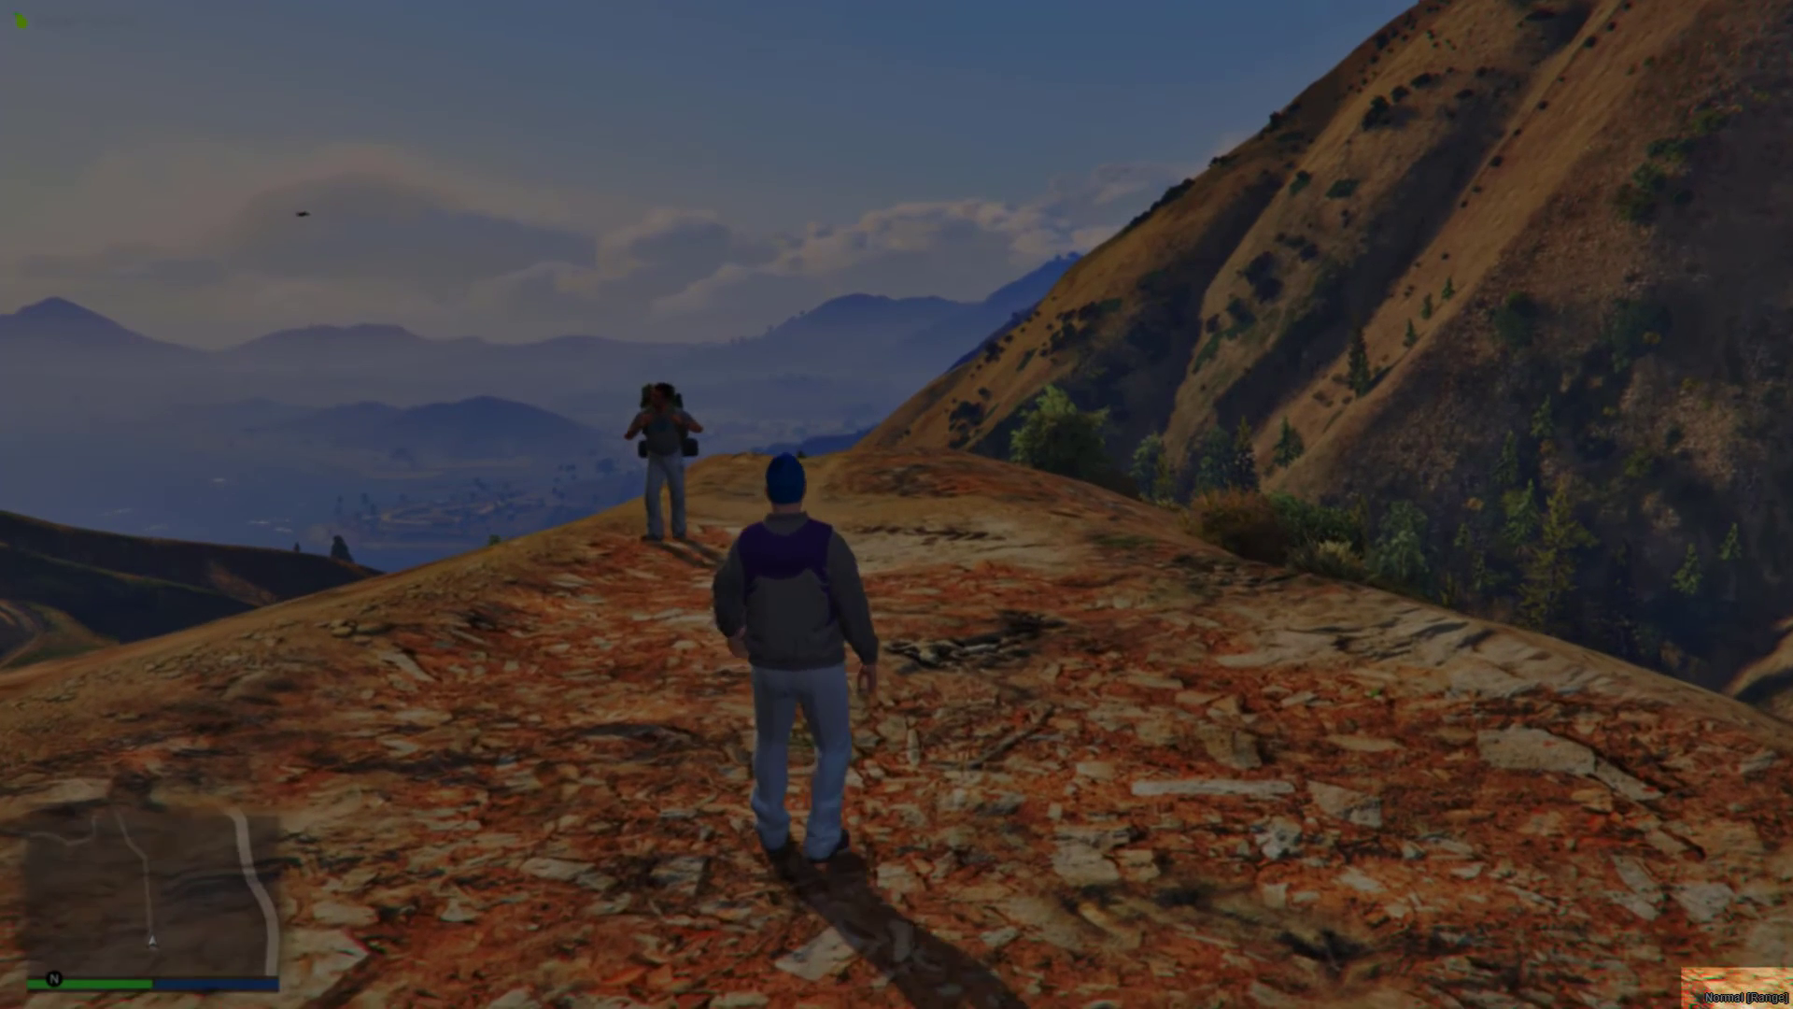
key(w)
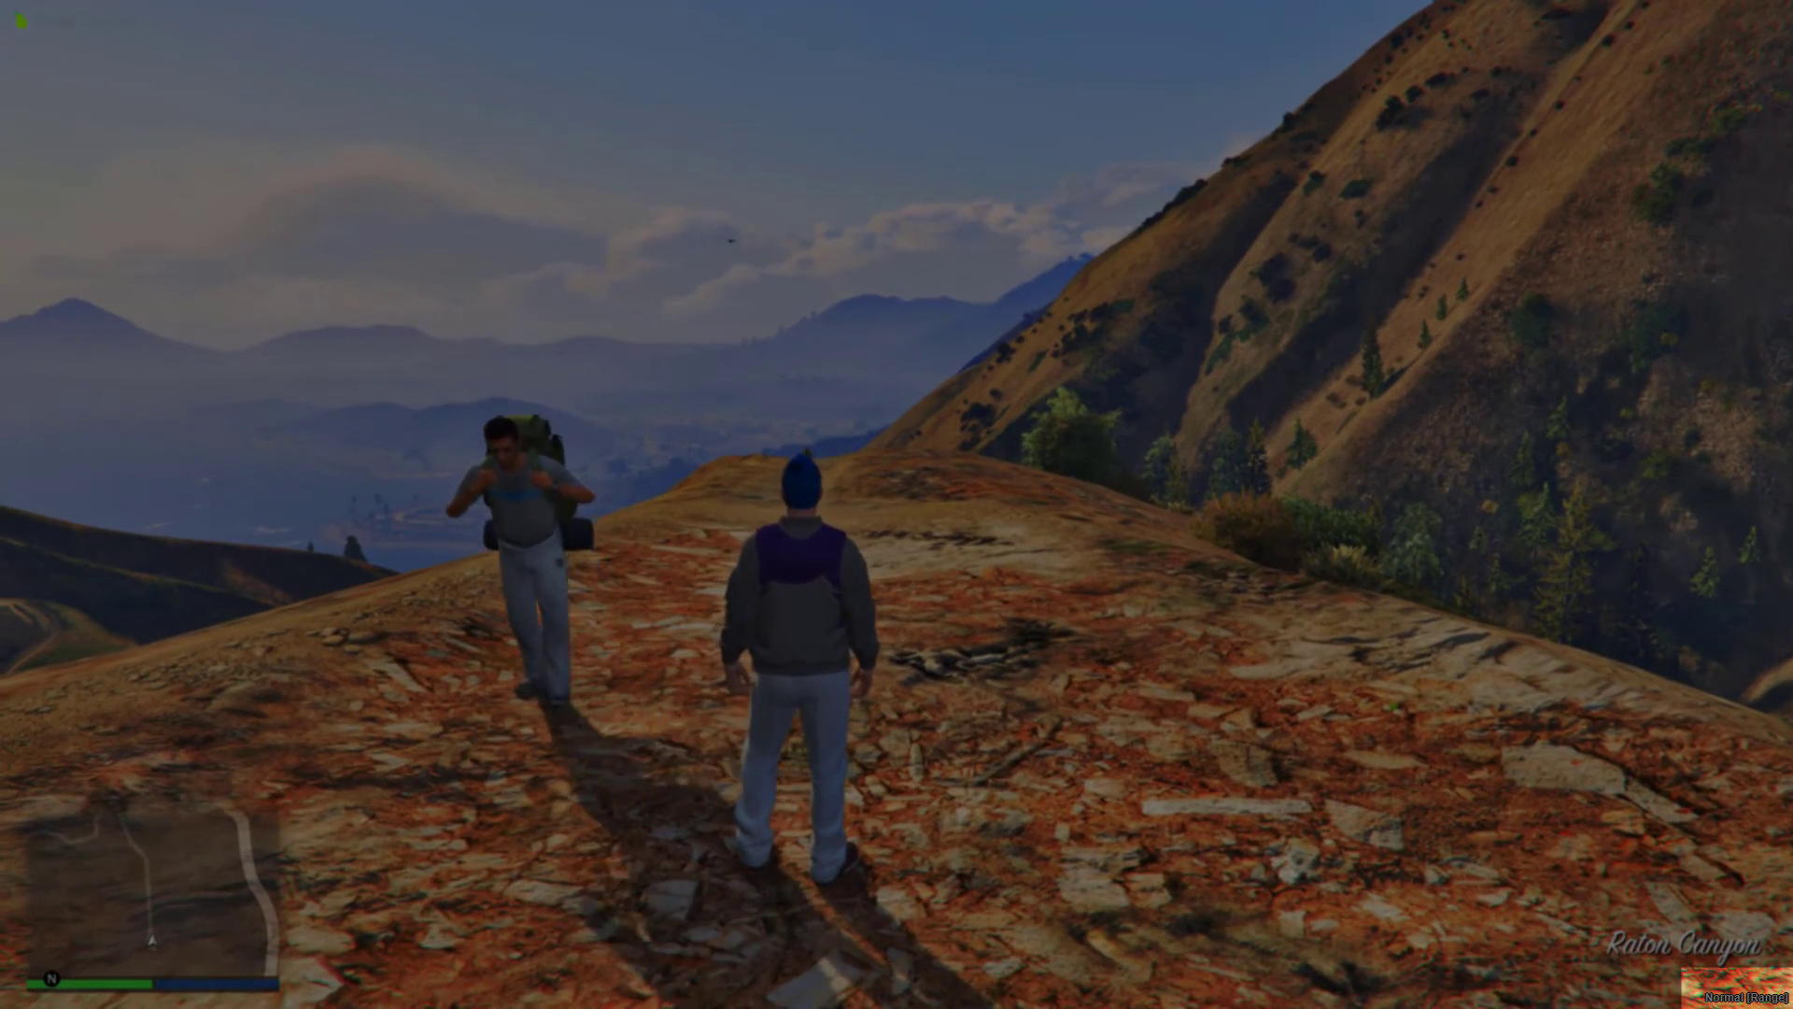
key(w)
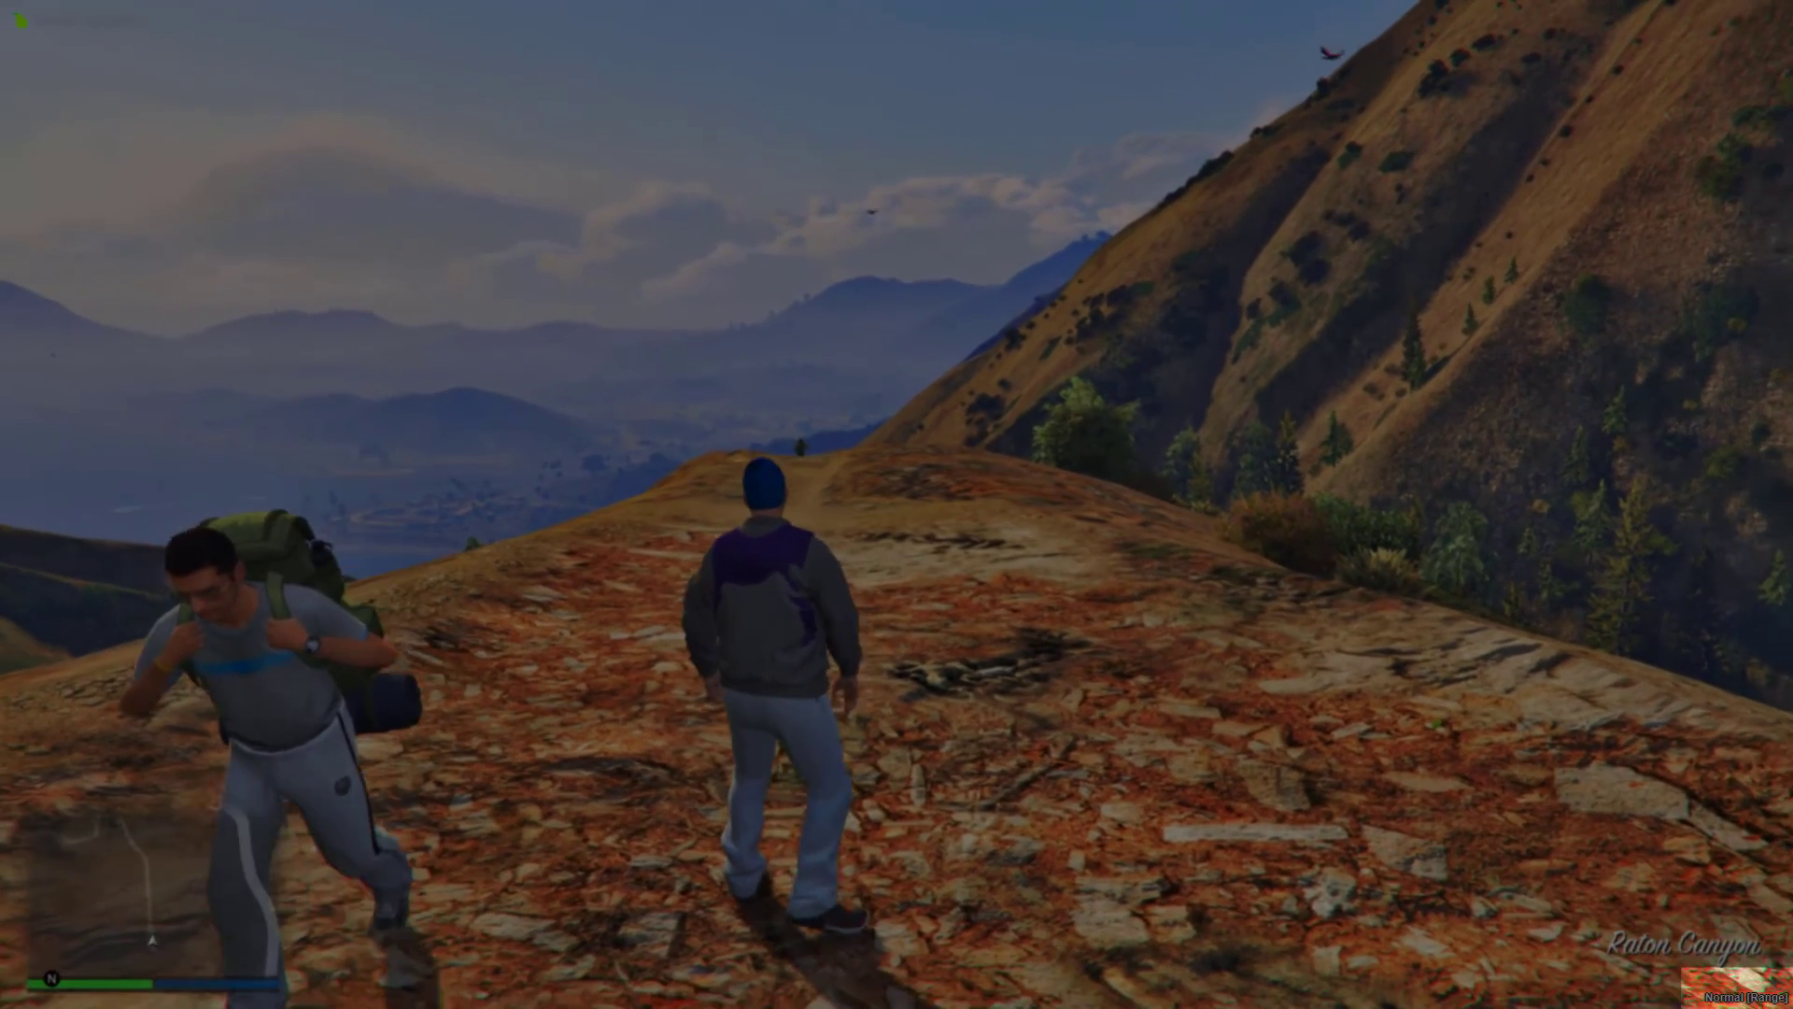
key(w)
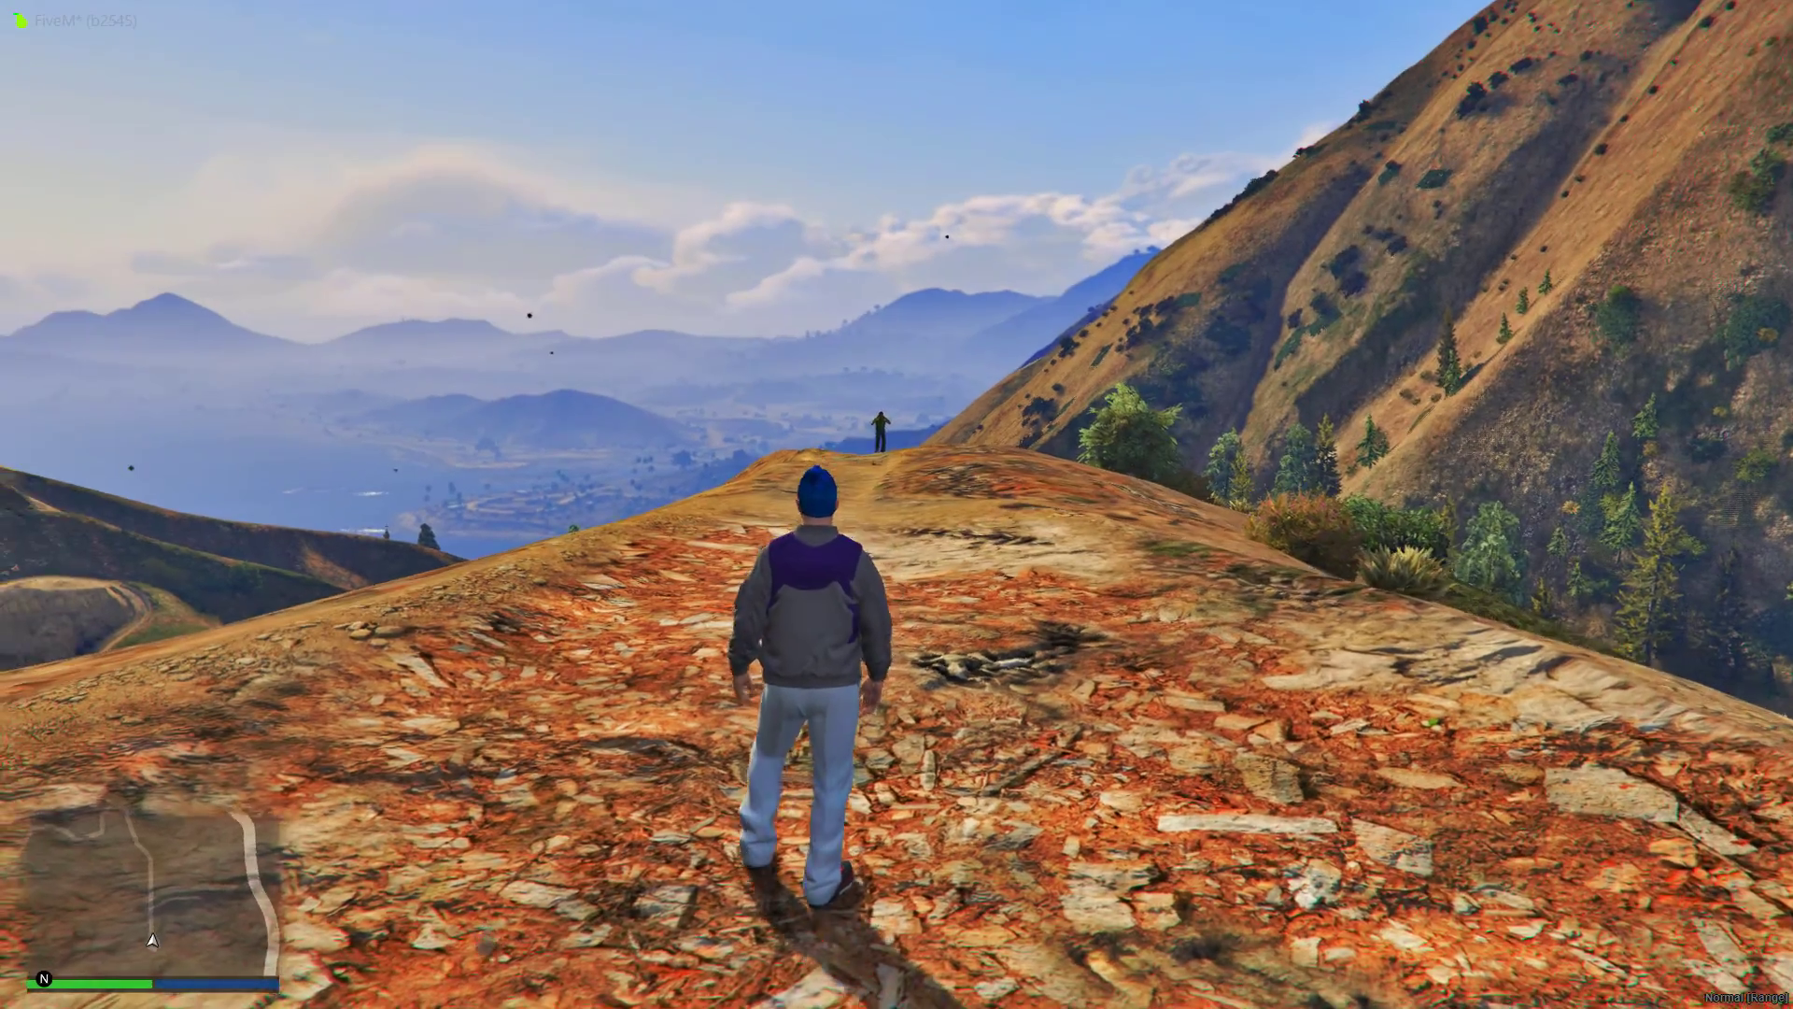
key(w)
key(w)
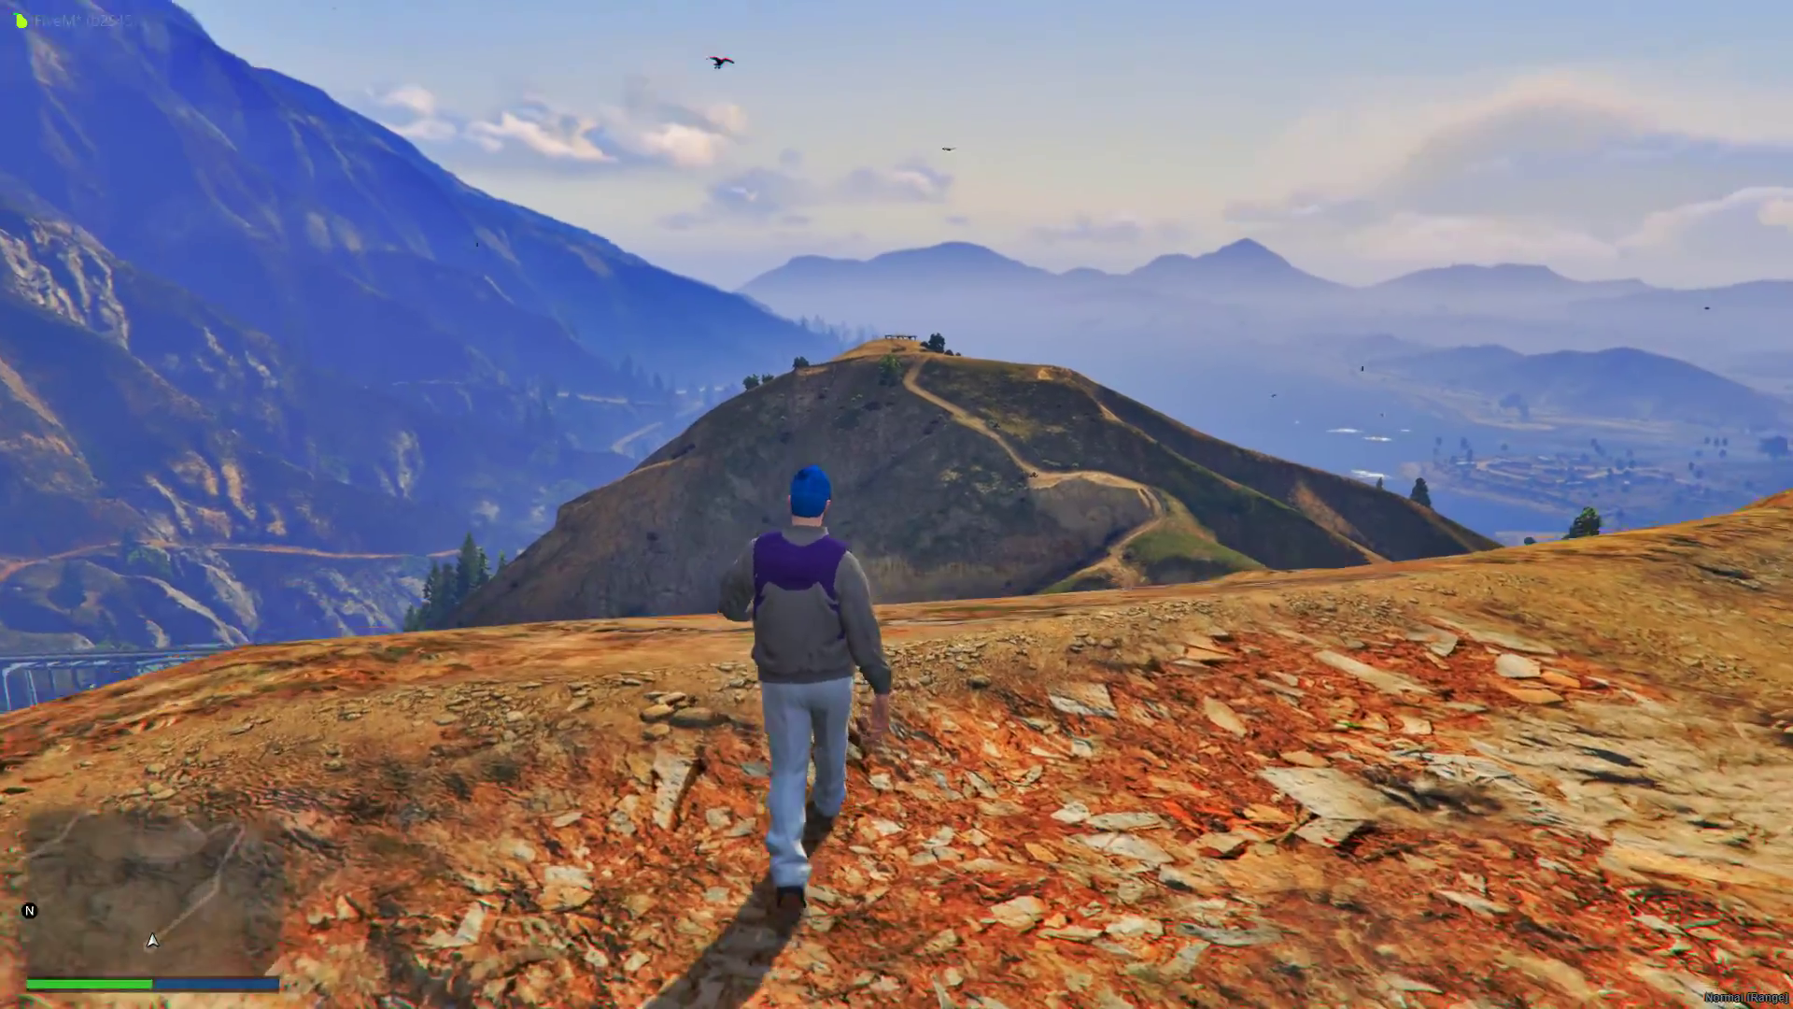
key(w)
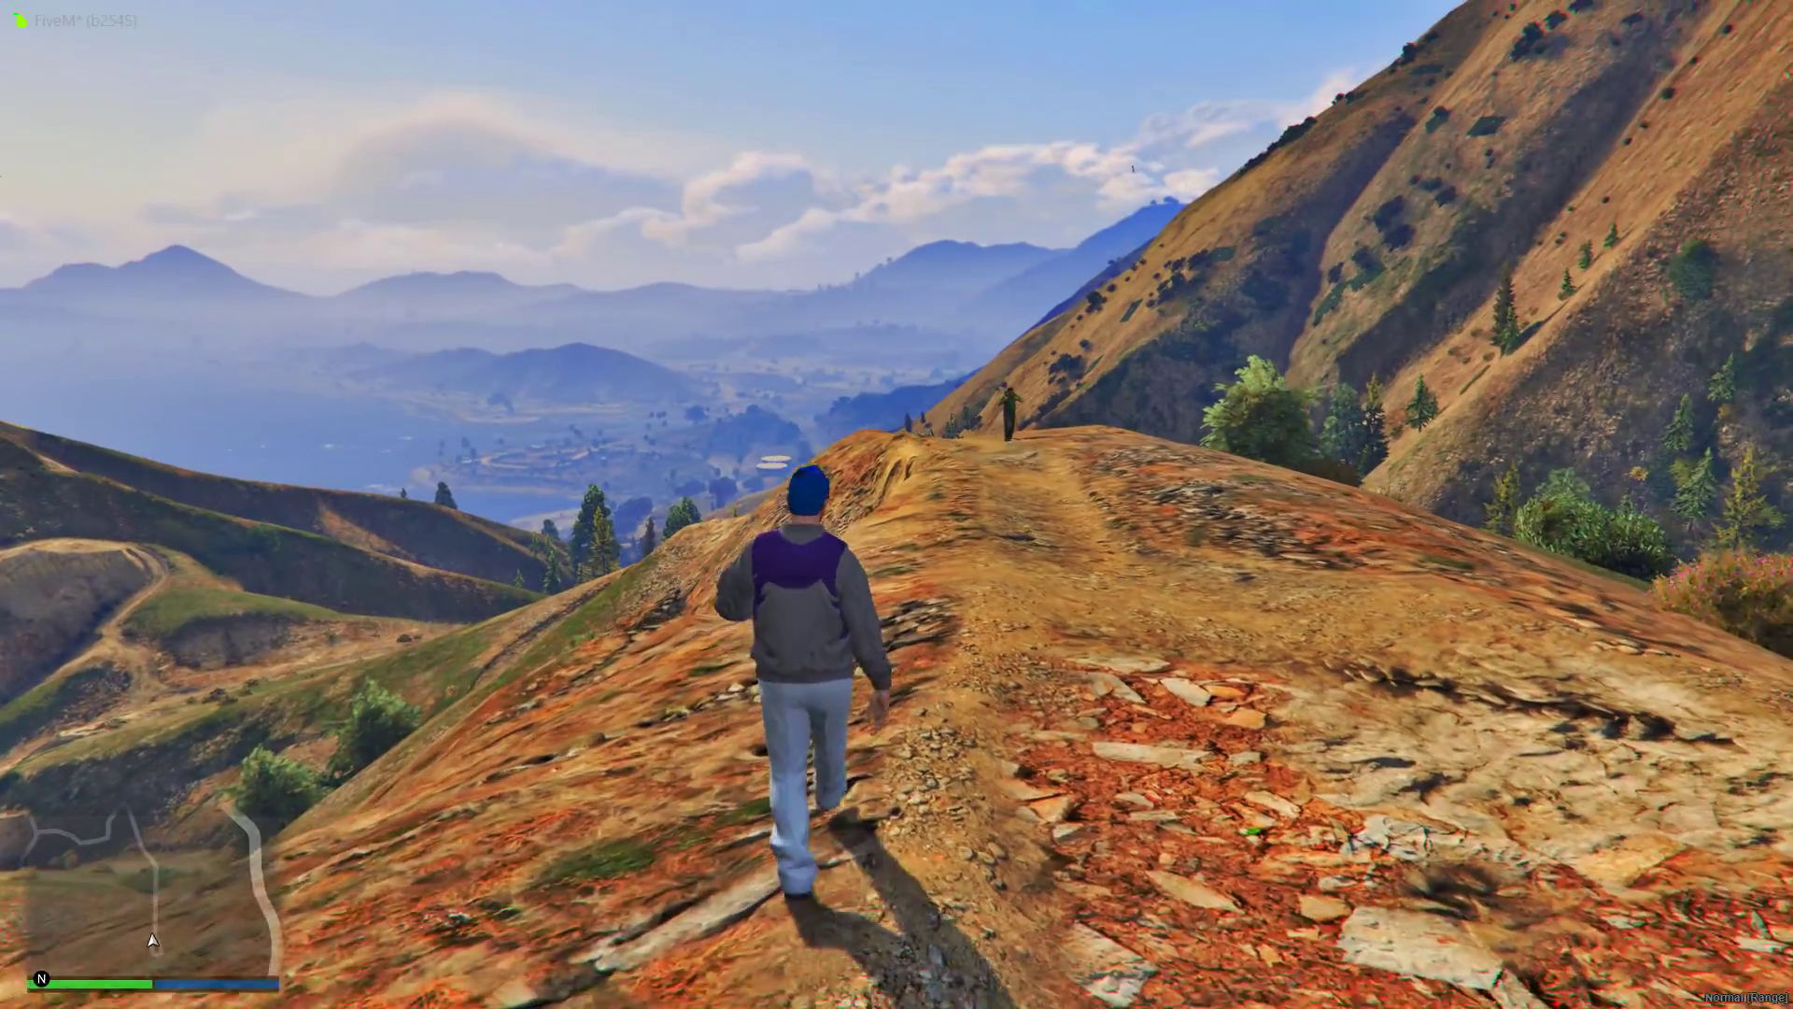
key(w)
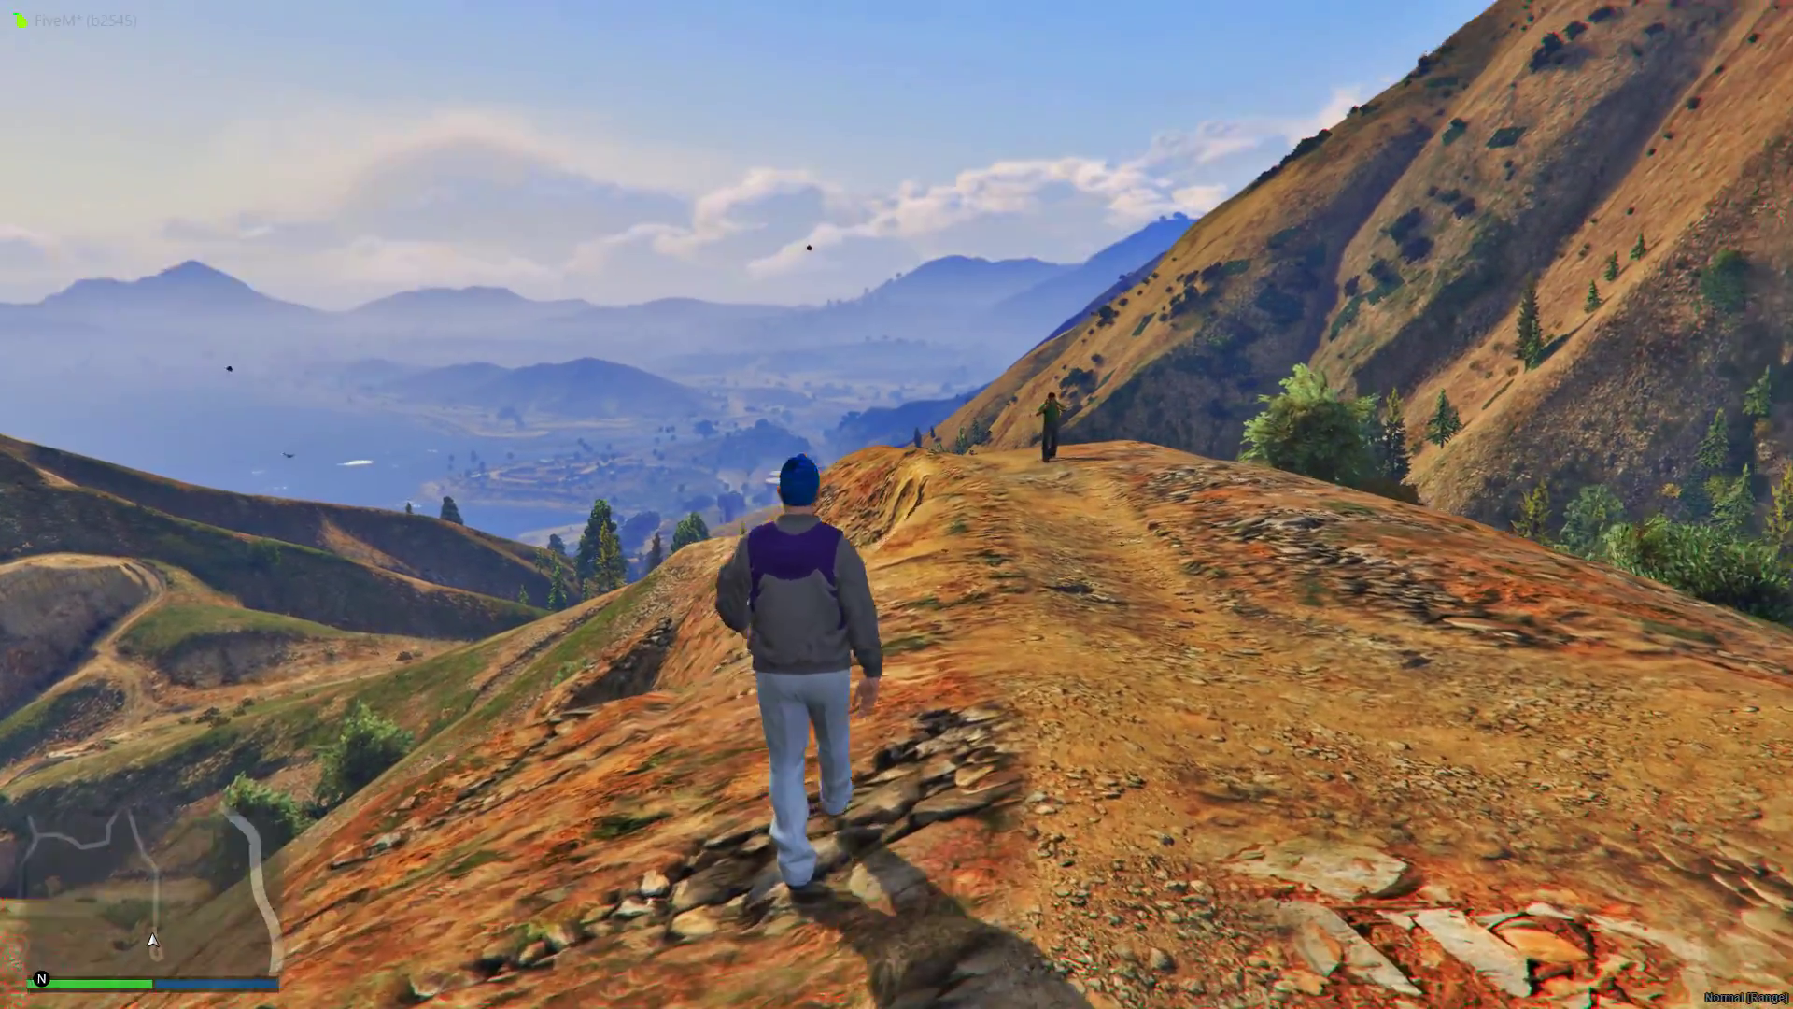
key(w)
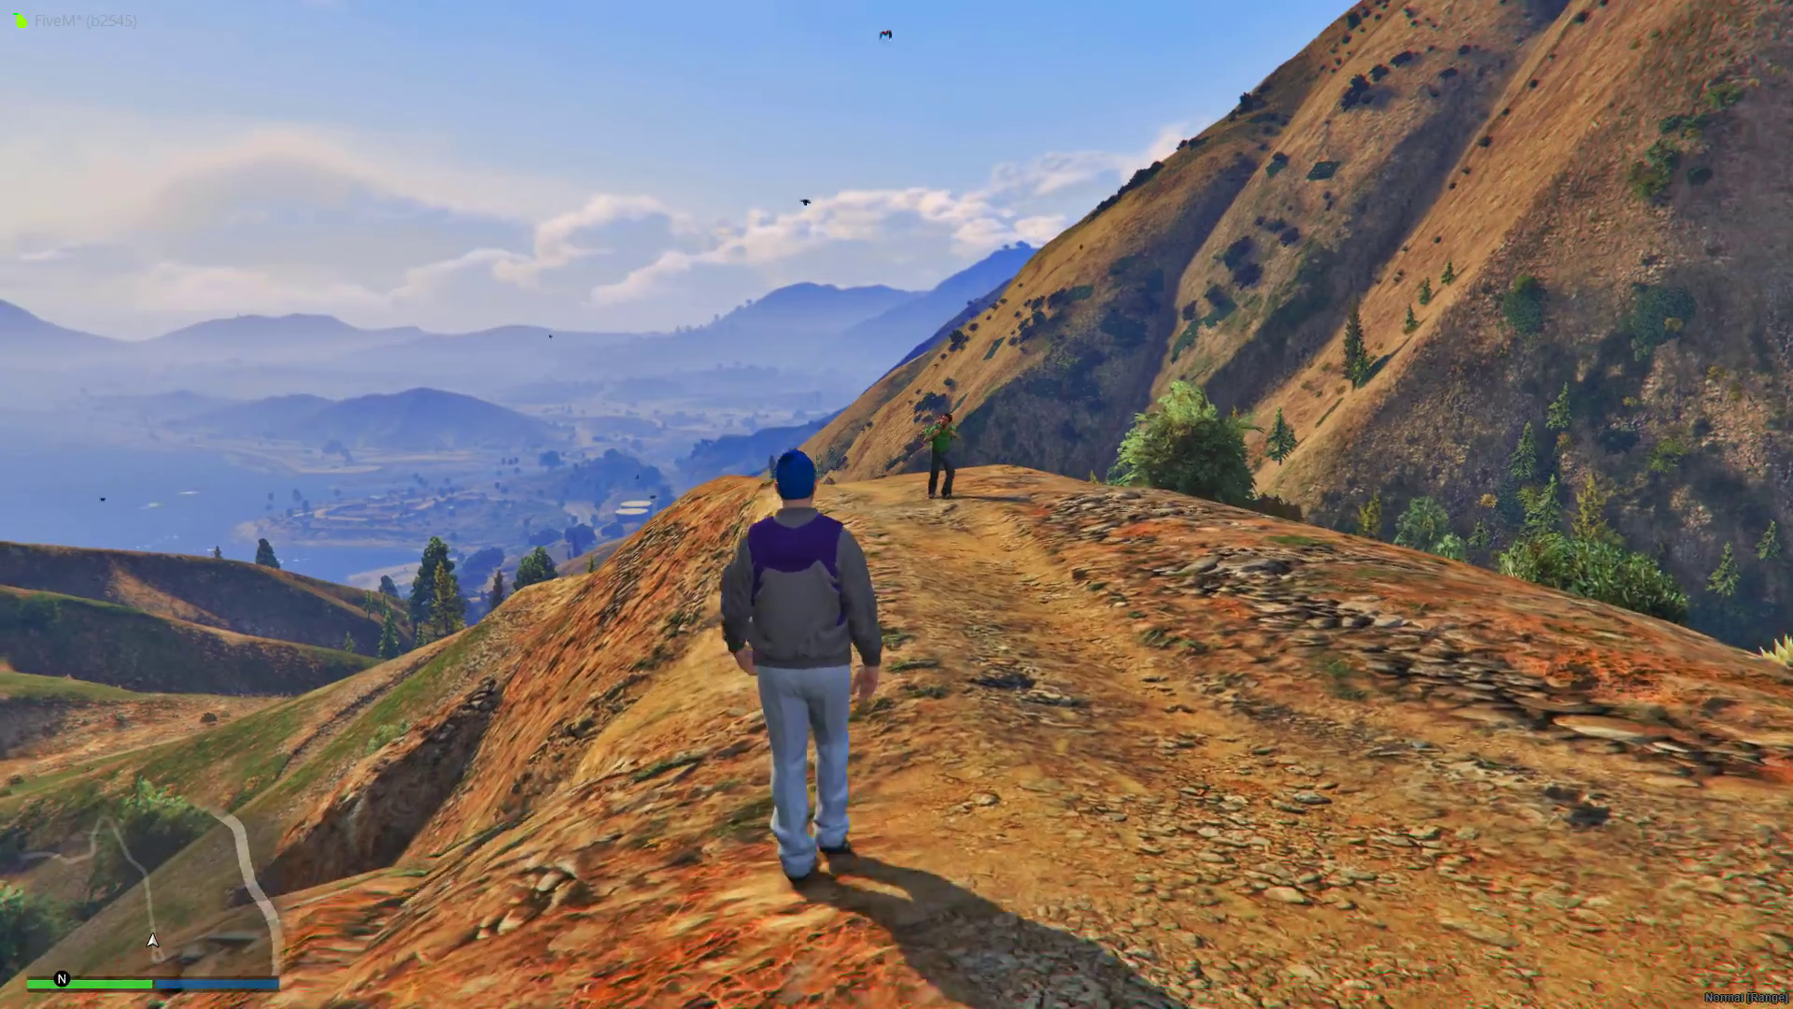
key(w)
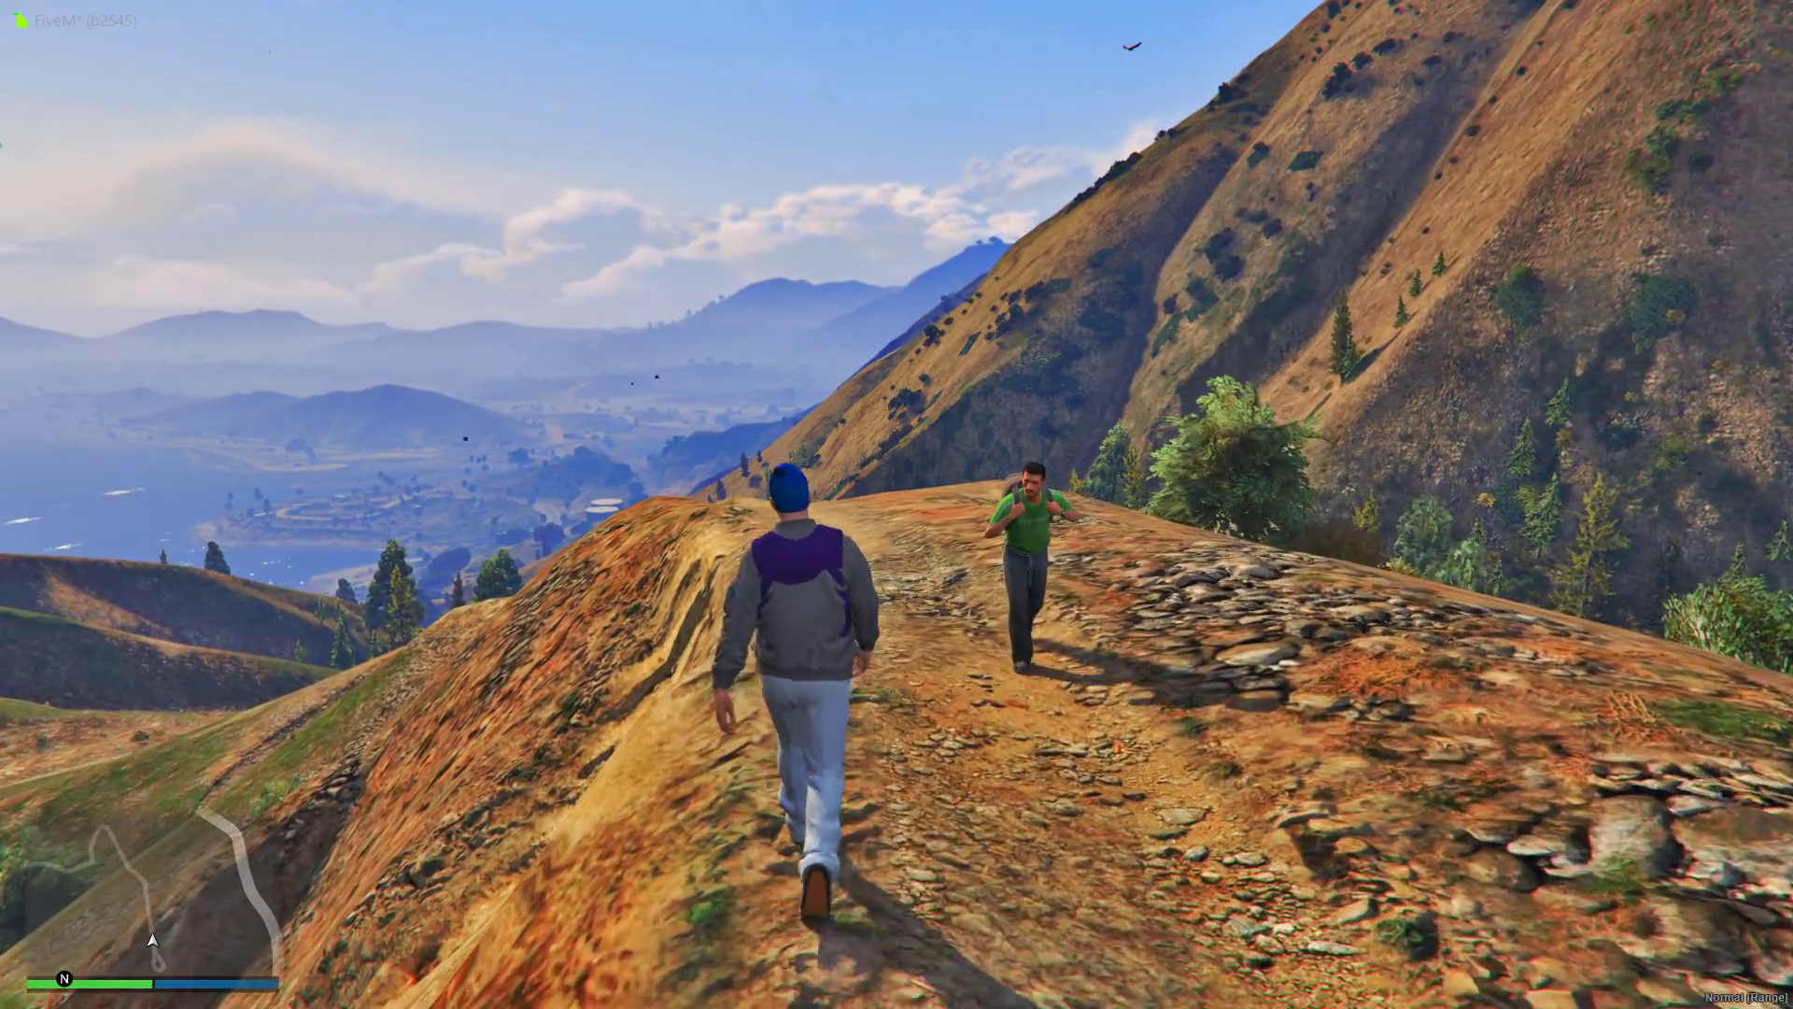
key(w)
key(w)
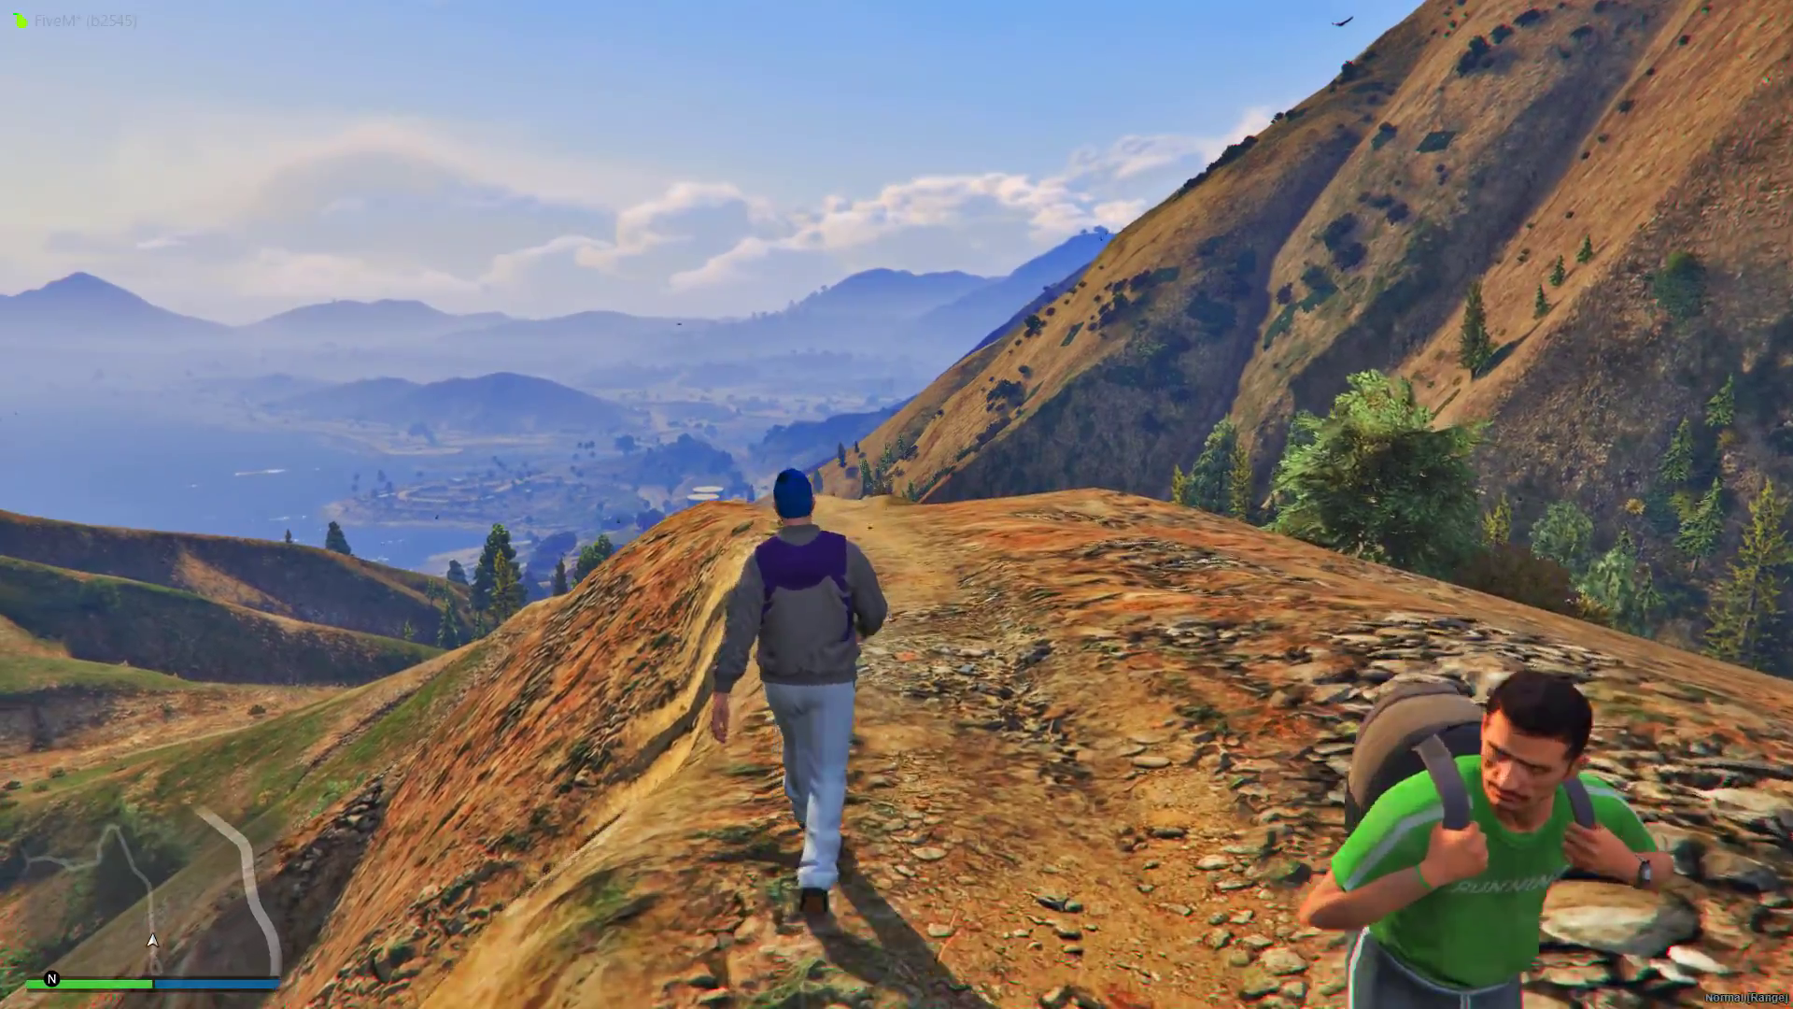
key(w)
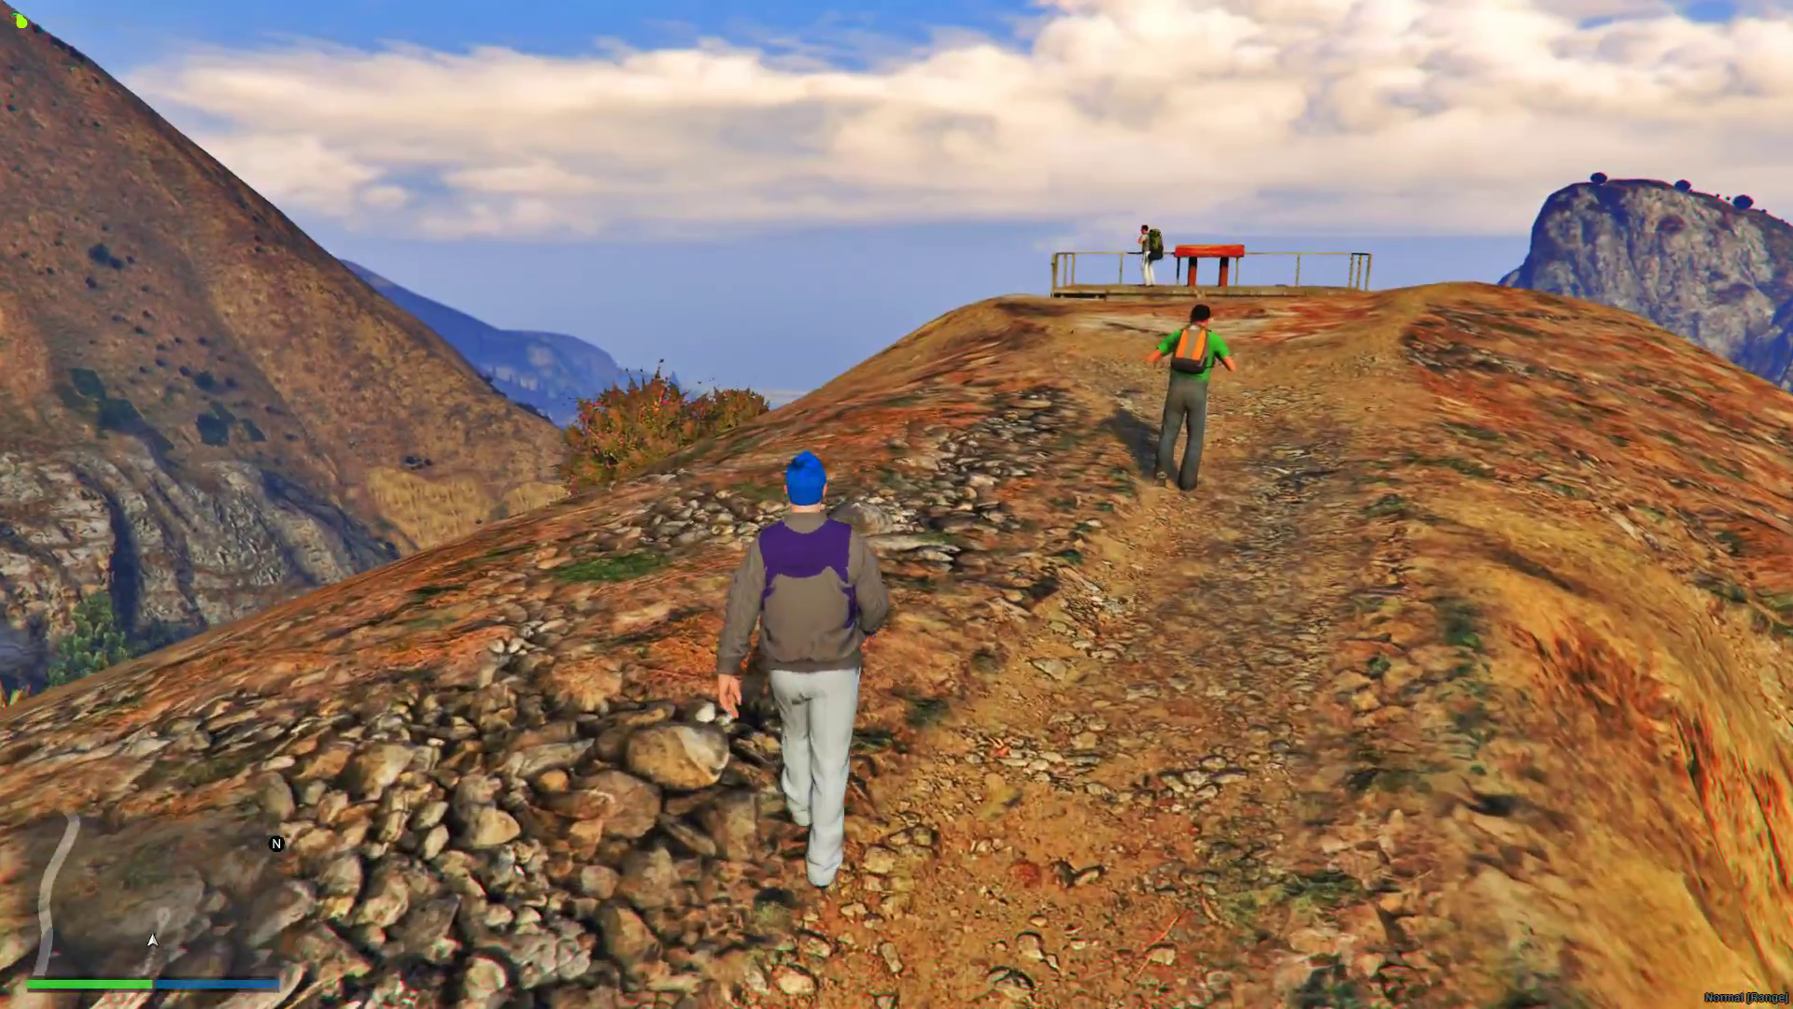
key(w)
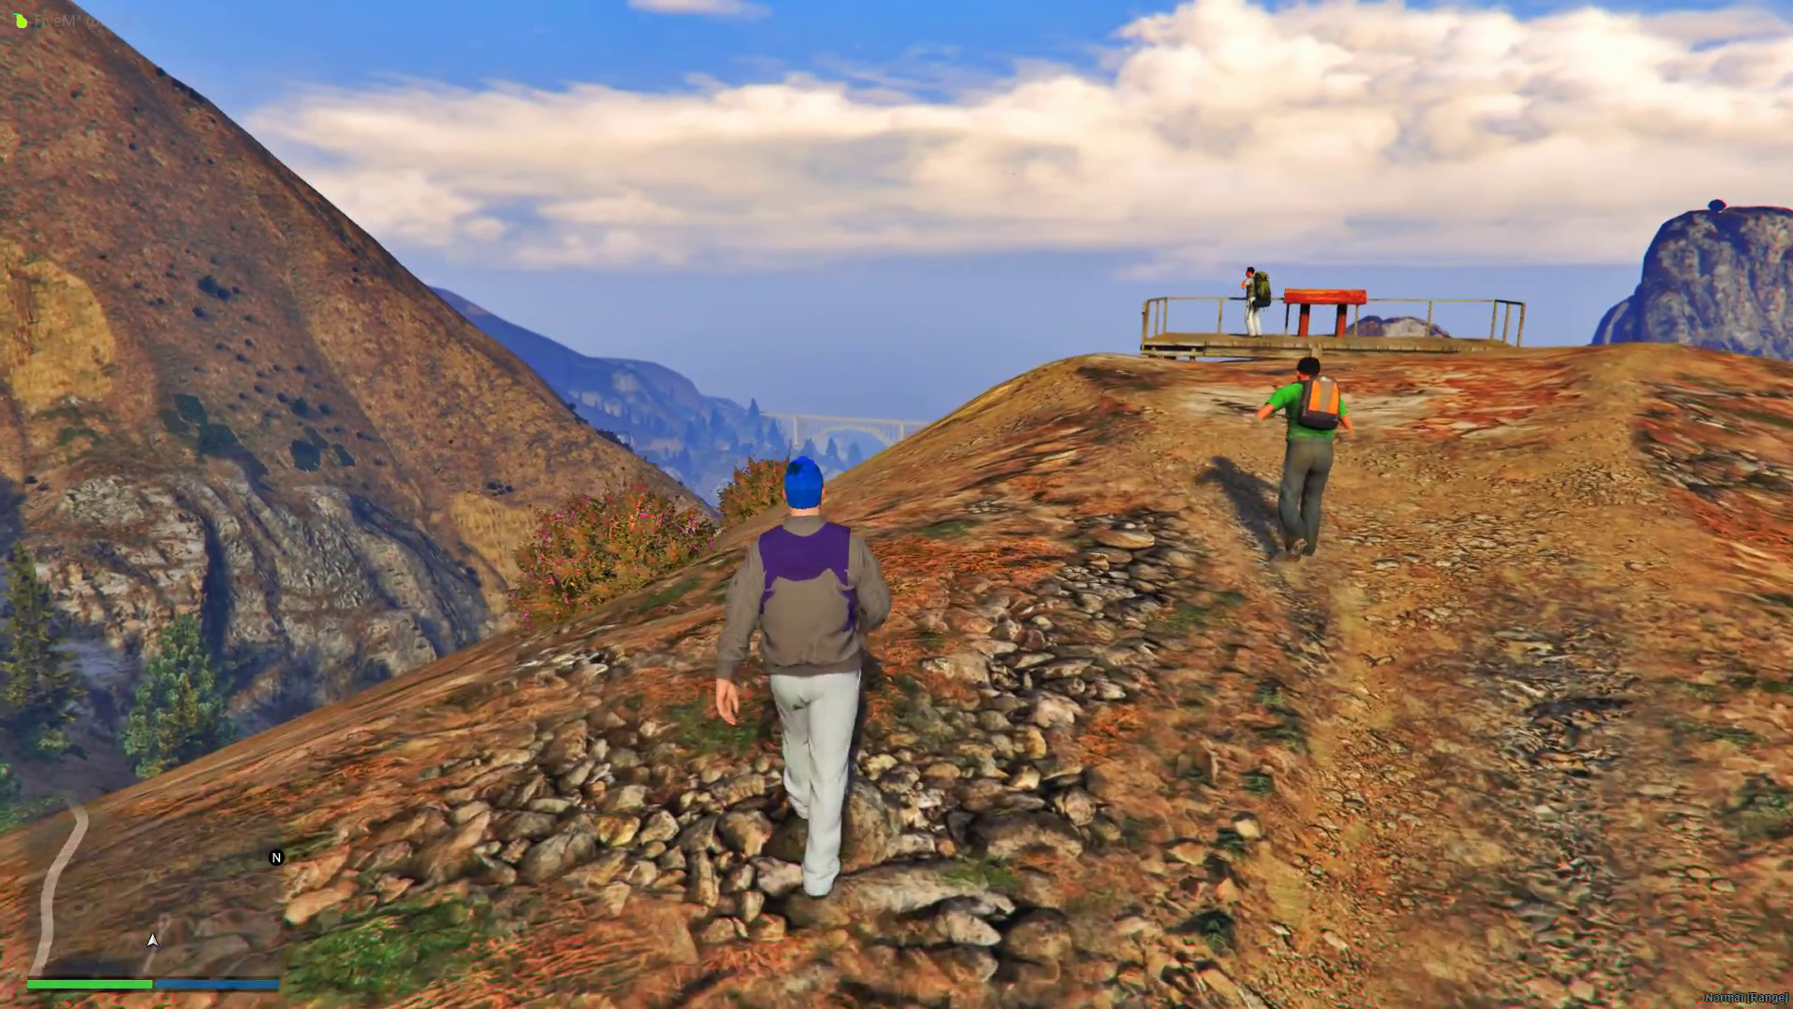
key(w)
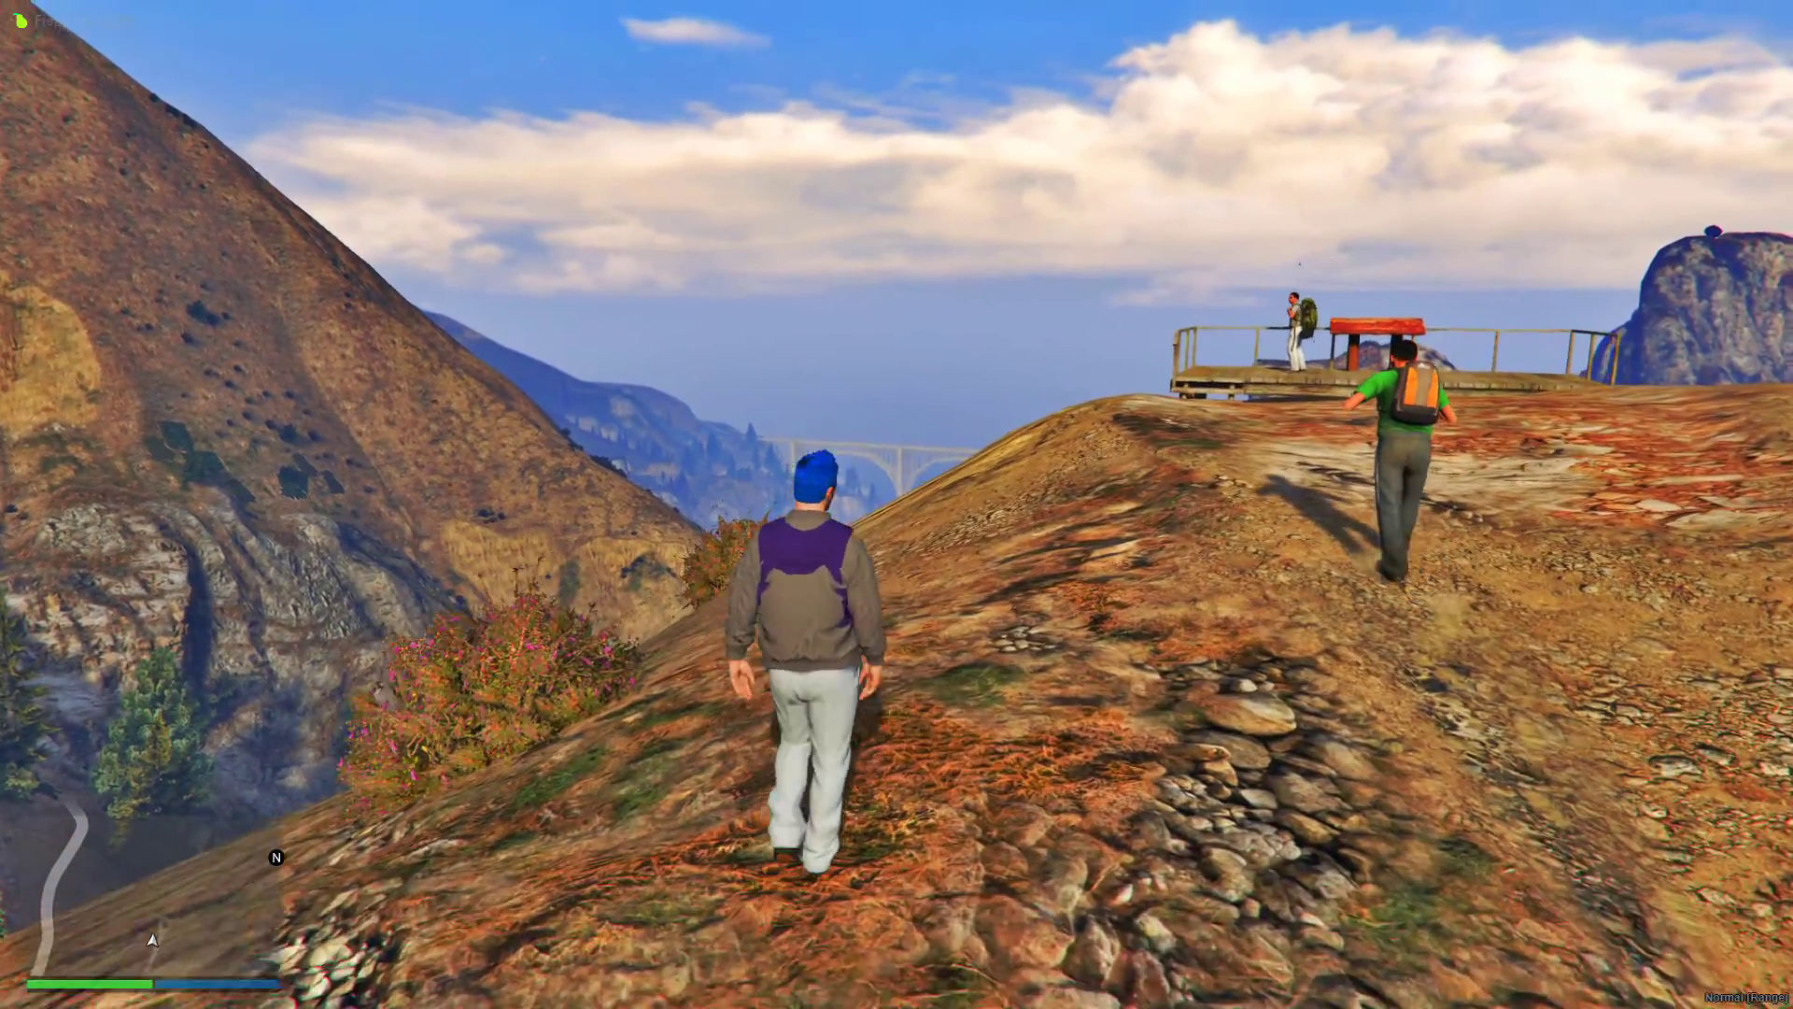
key(w)
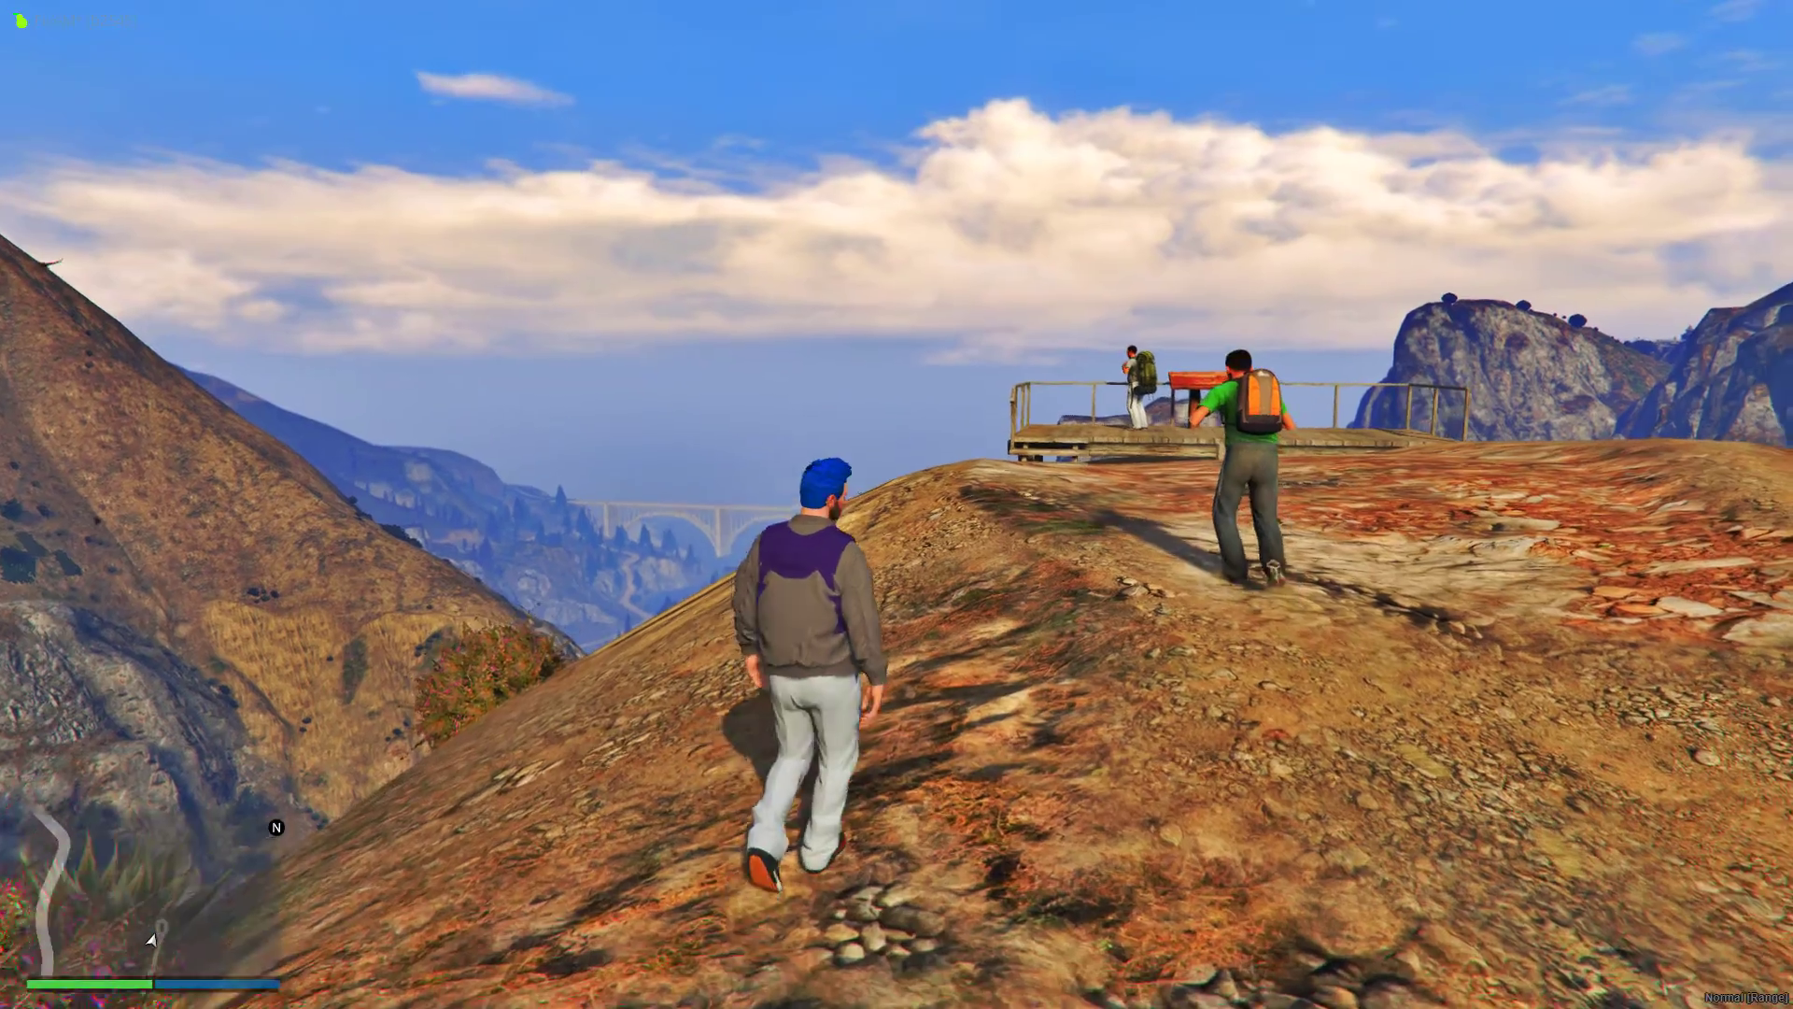